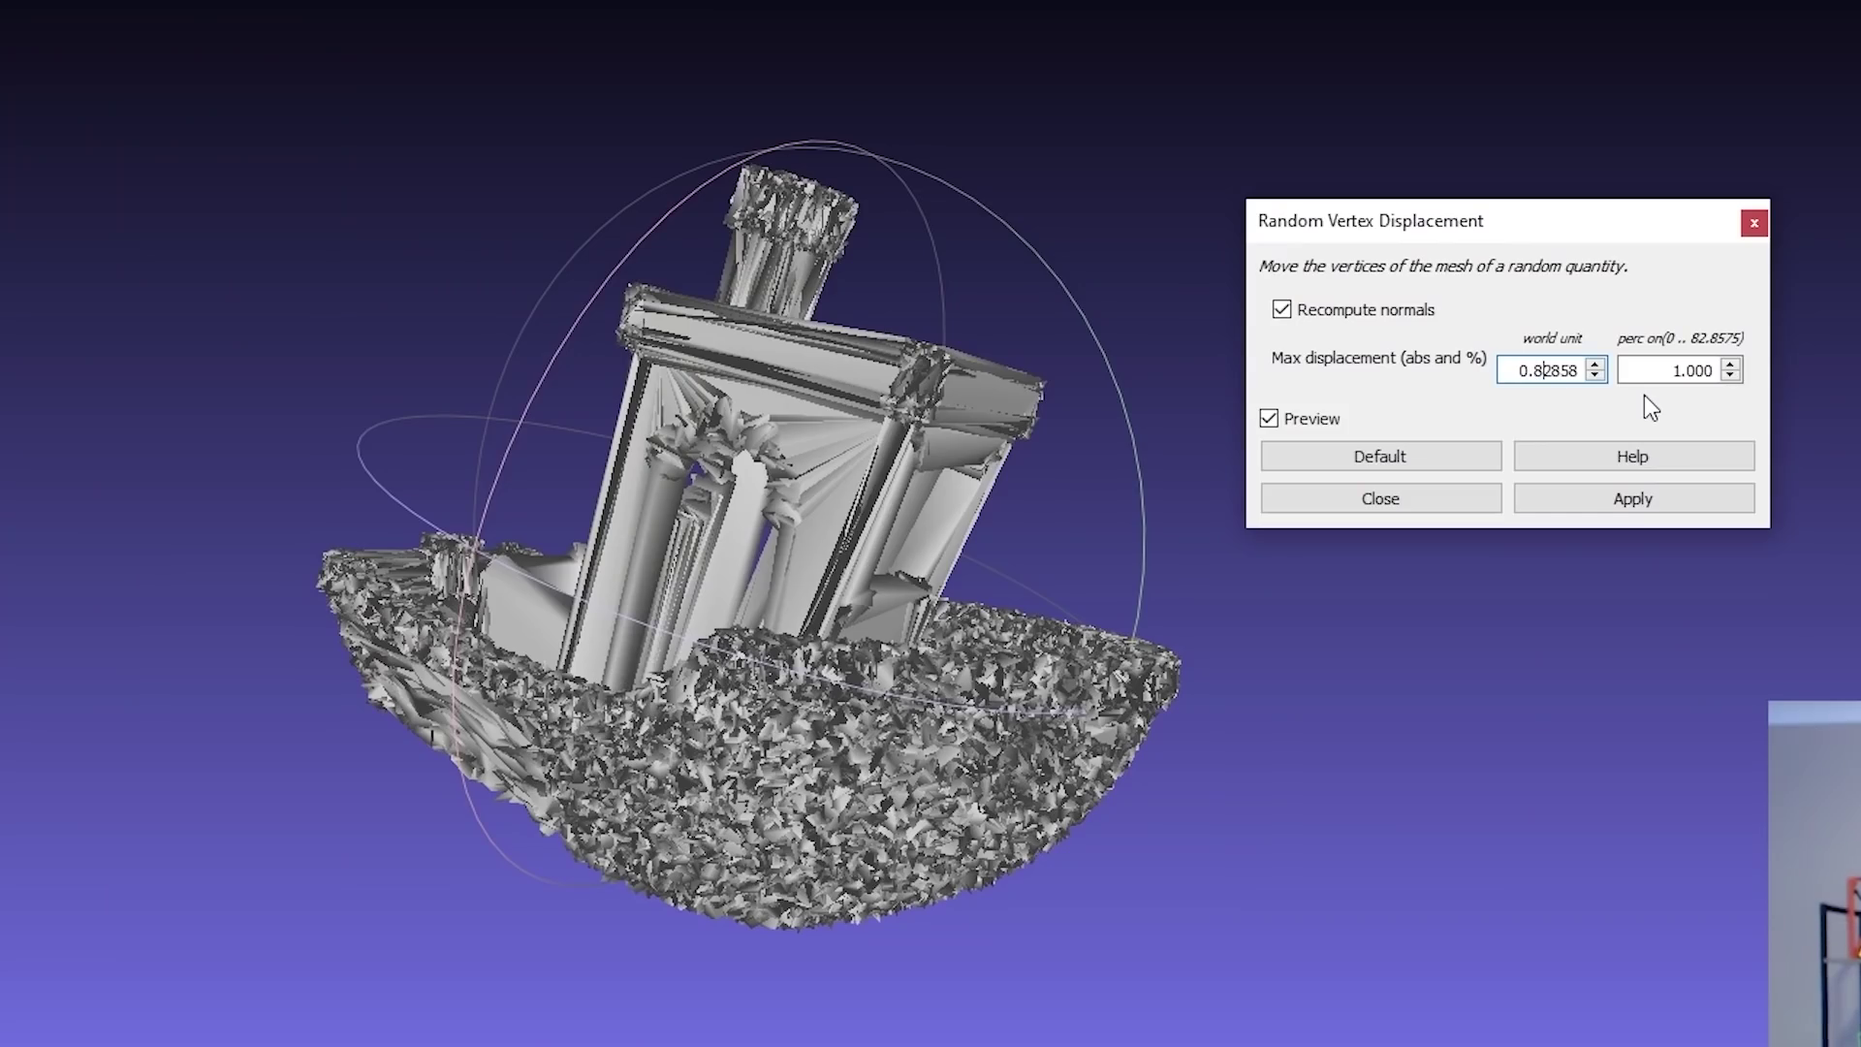
- Delete one digit so the Benchy's Max displacement reads 0.2858 with Preview on
key("BackSpace")
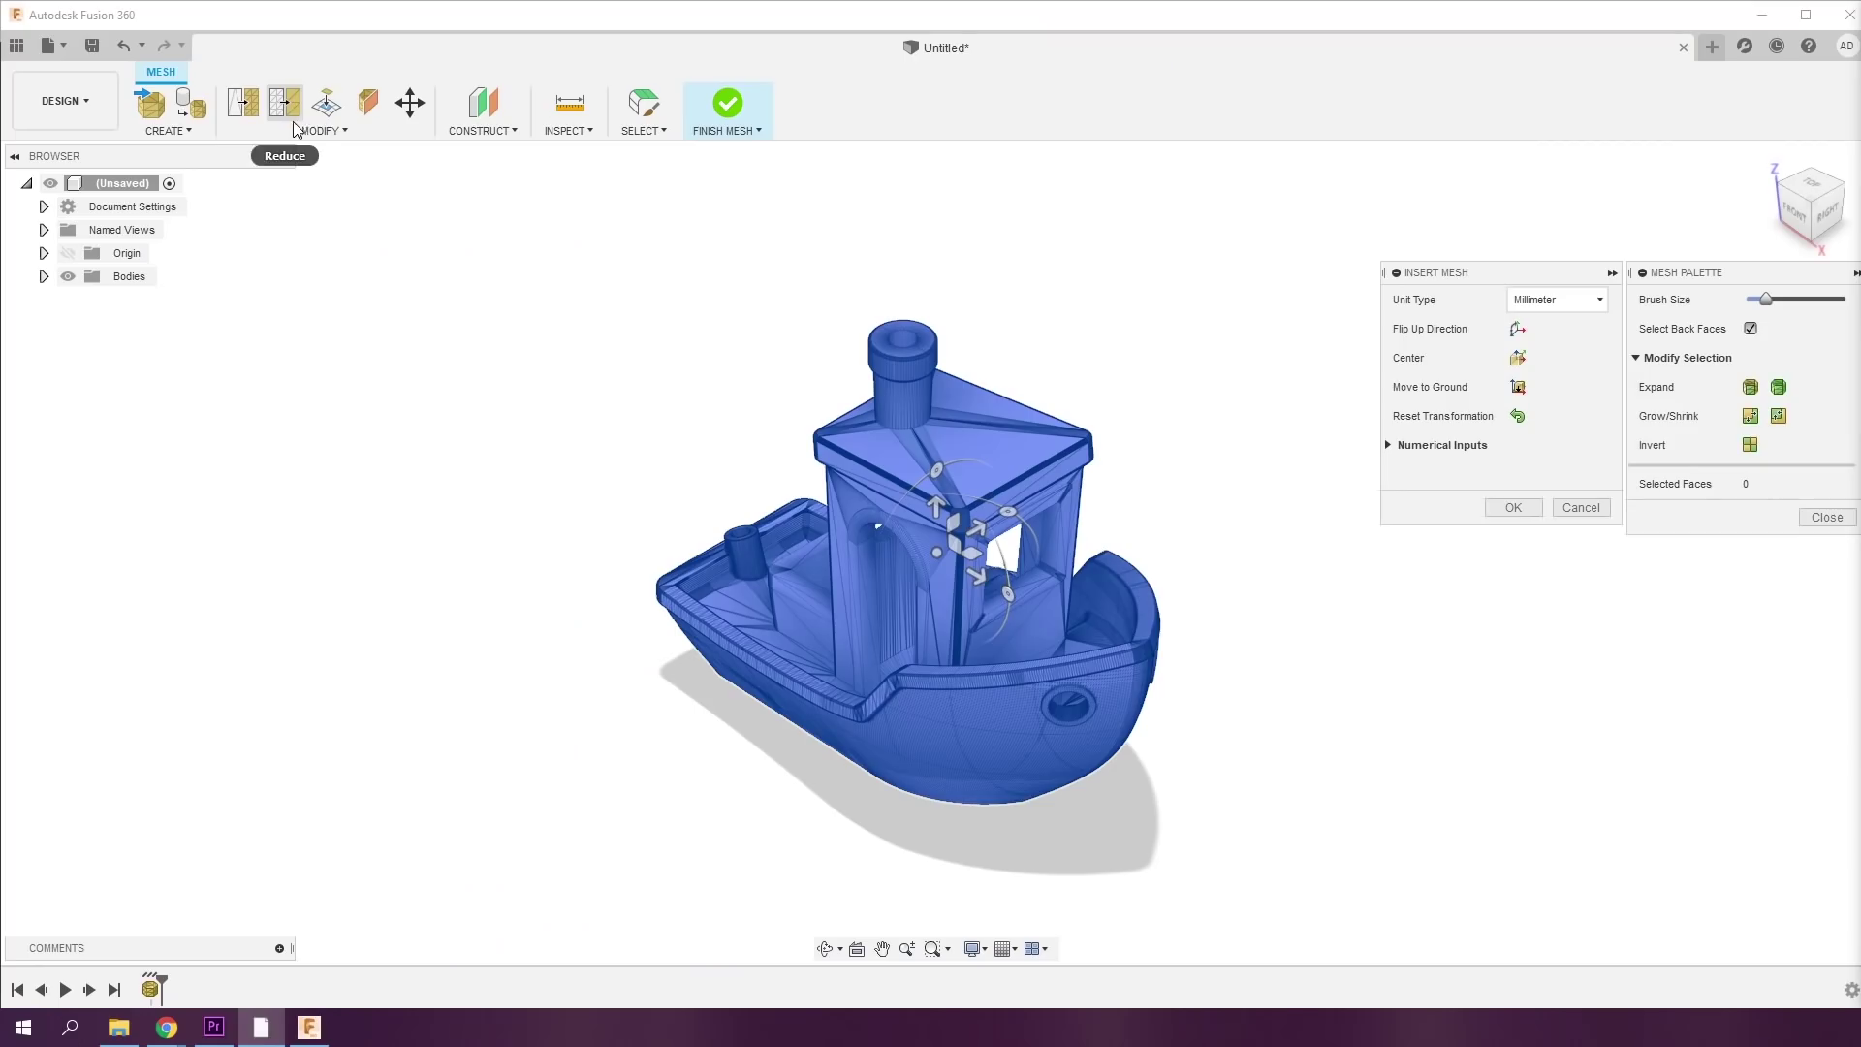
left_click(341, 130)
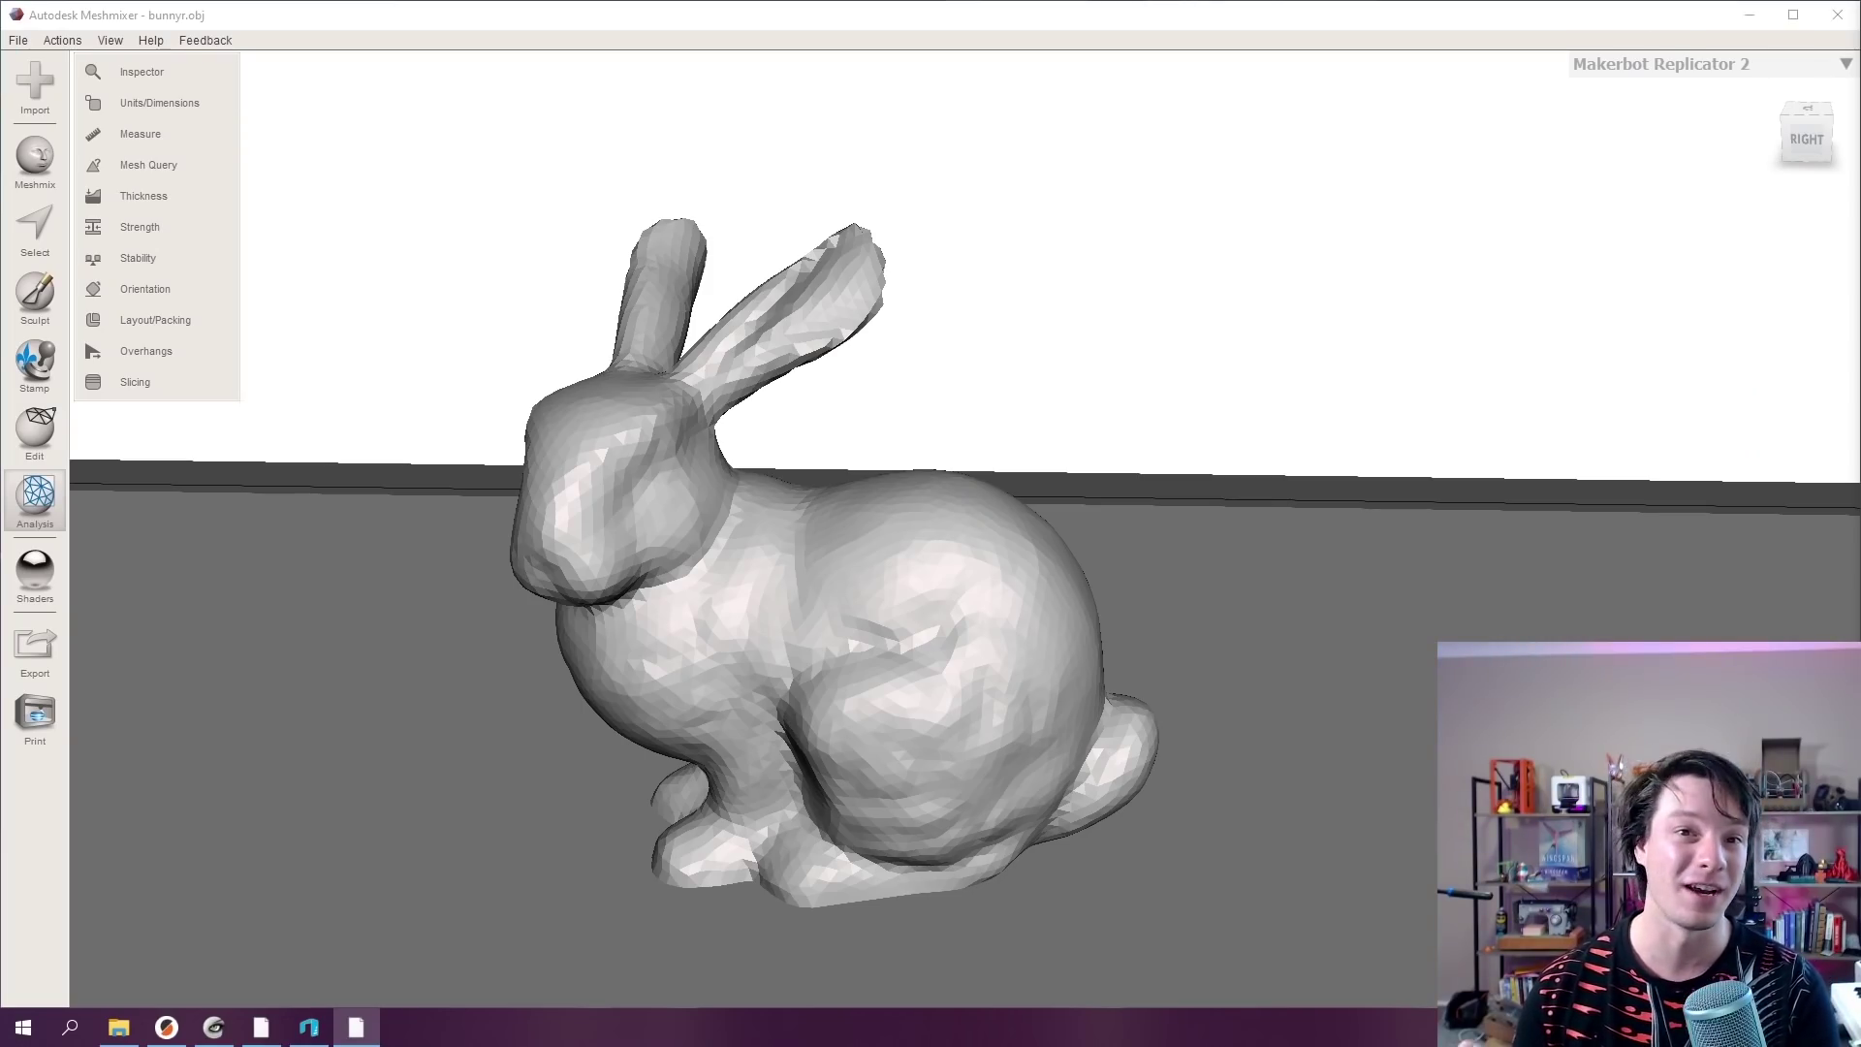
- Orbit the bunny from a higher angle, then down to a lower side view
right_click_drag(543, 582, 495, 612)
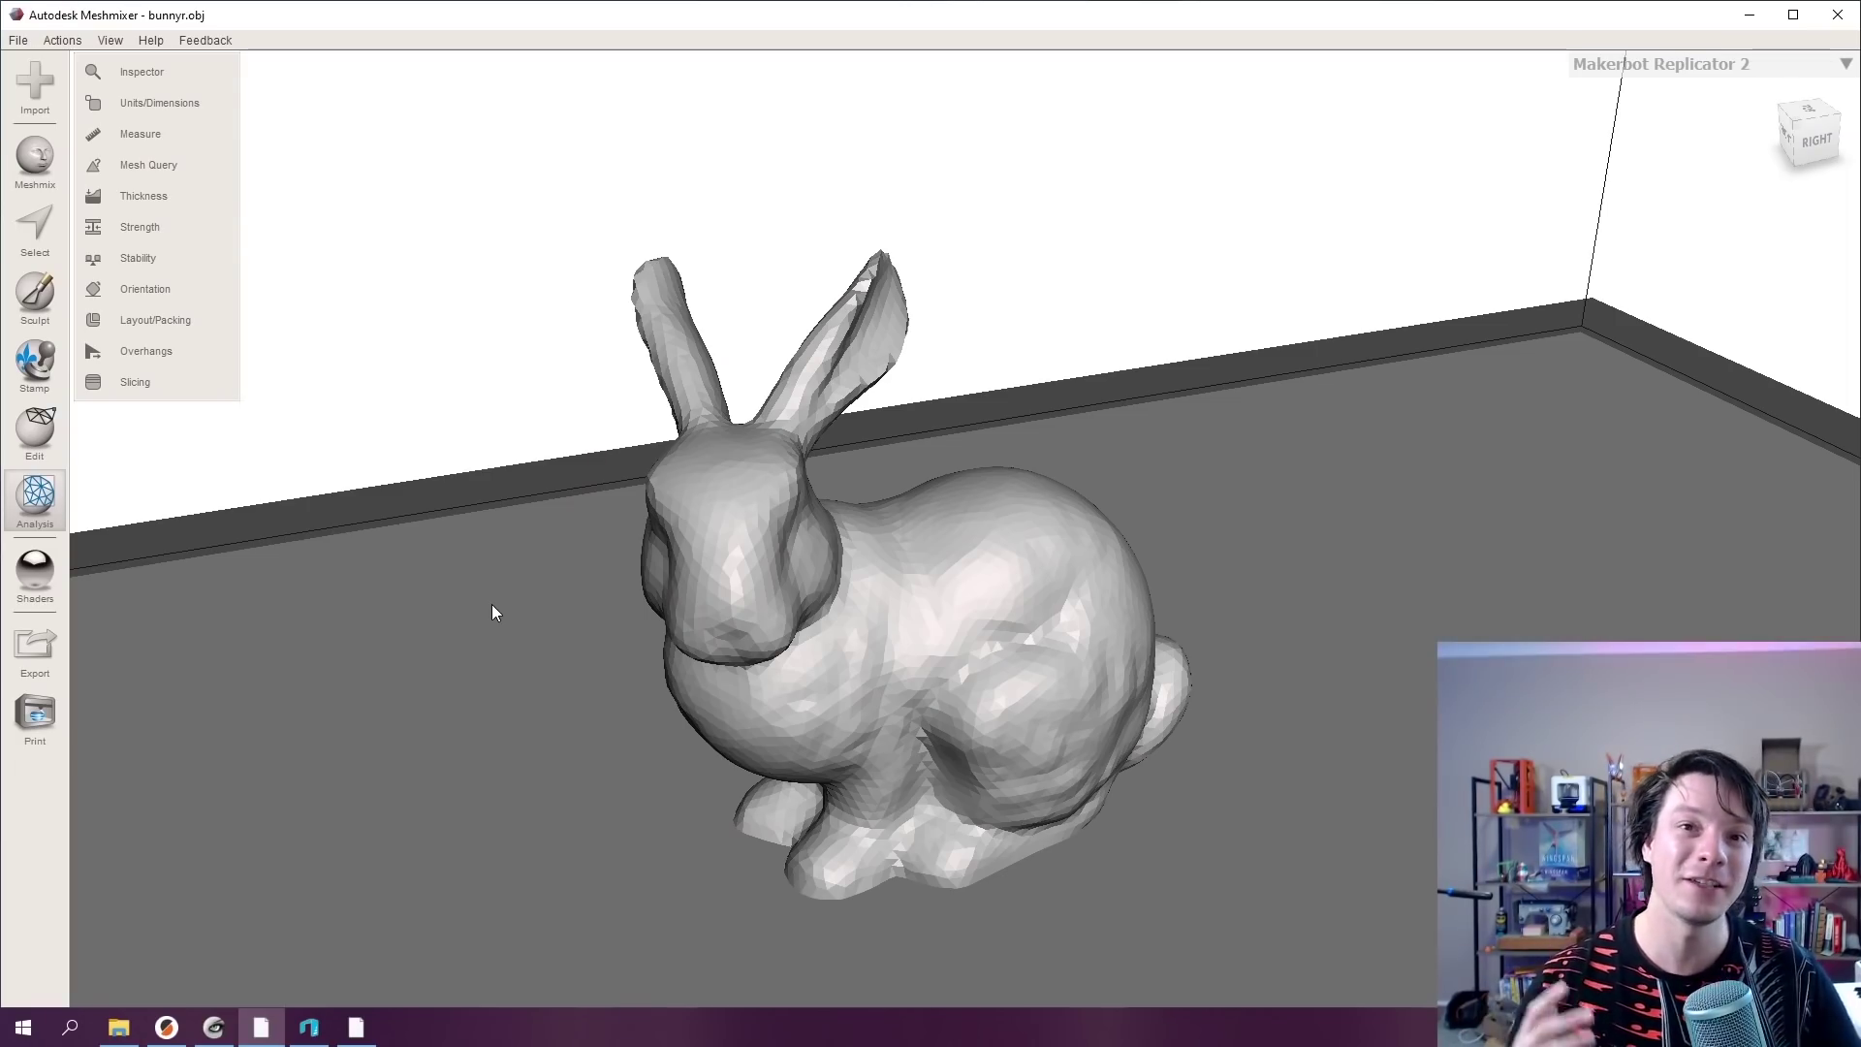
right_click_drag(869, 745, 710, 686)
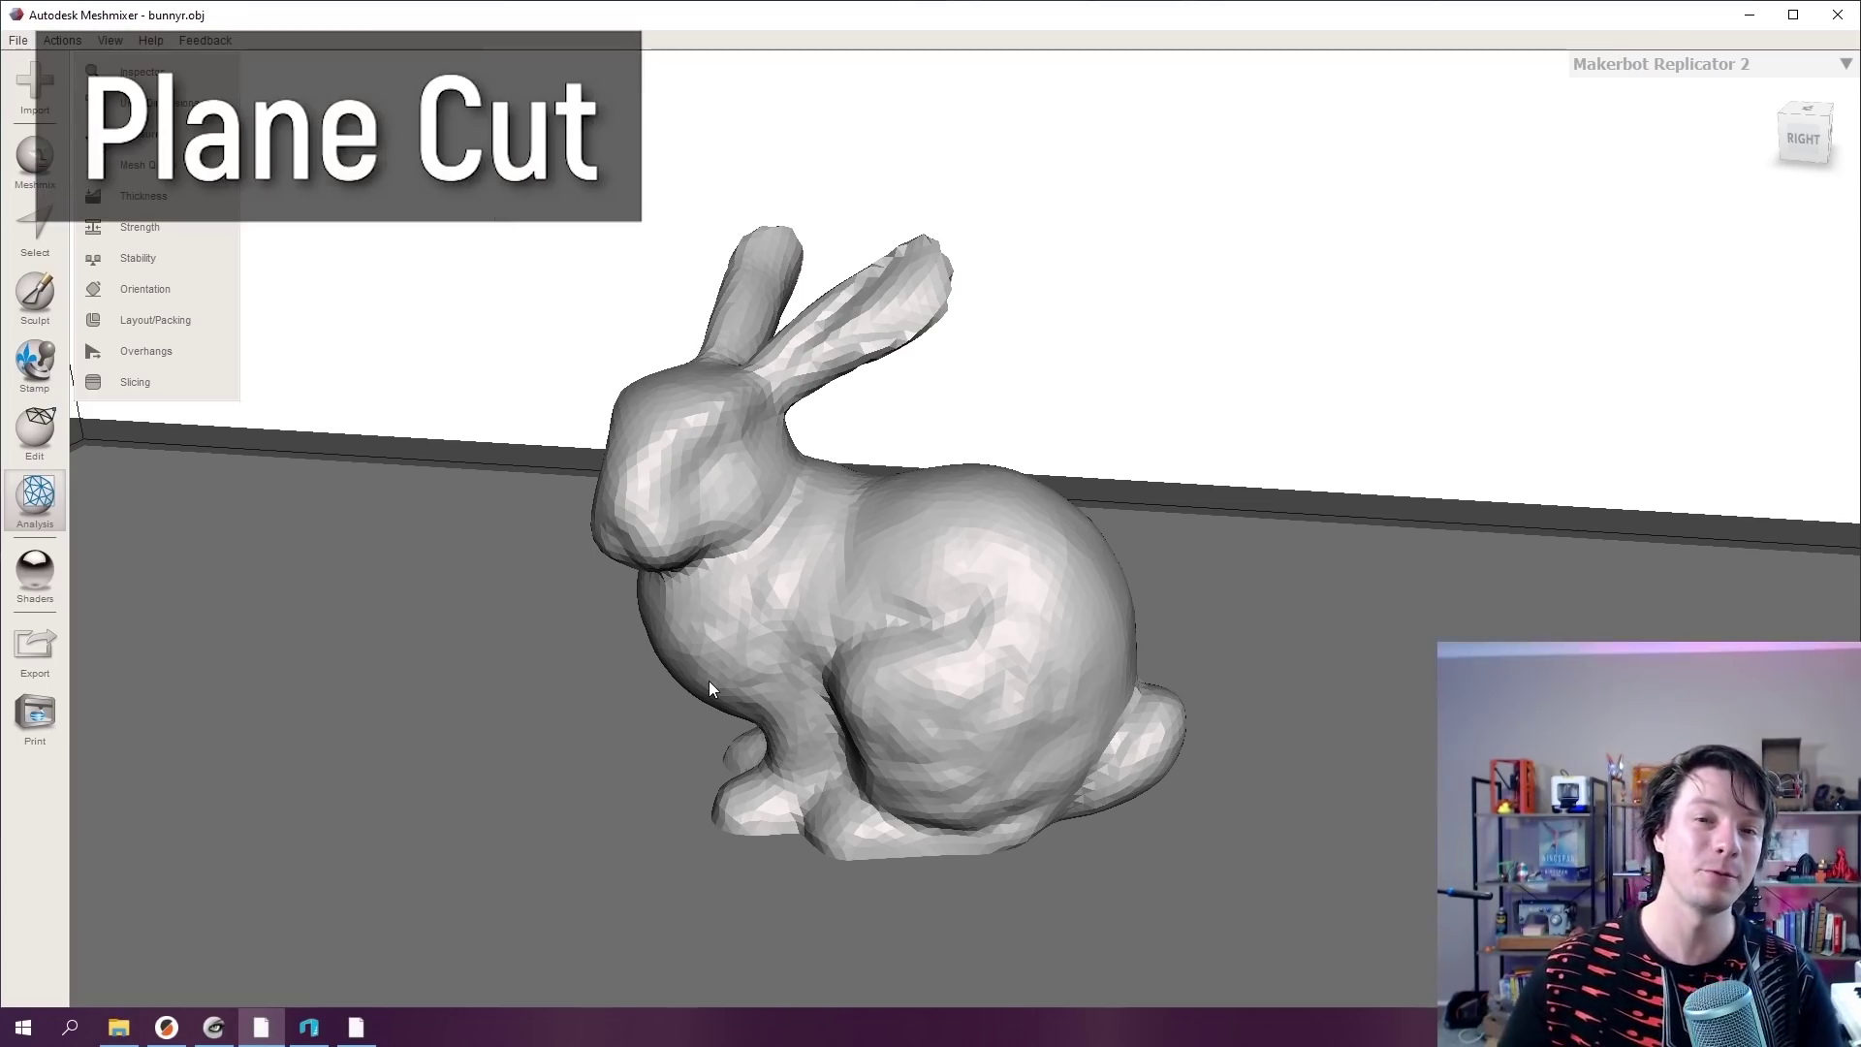
- Preview a Plane Cut on the whole bunny, then cancel it so the bunny stays uncut
left_click(39, 426)
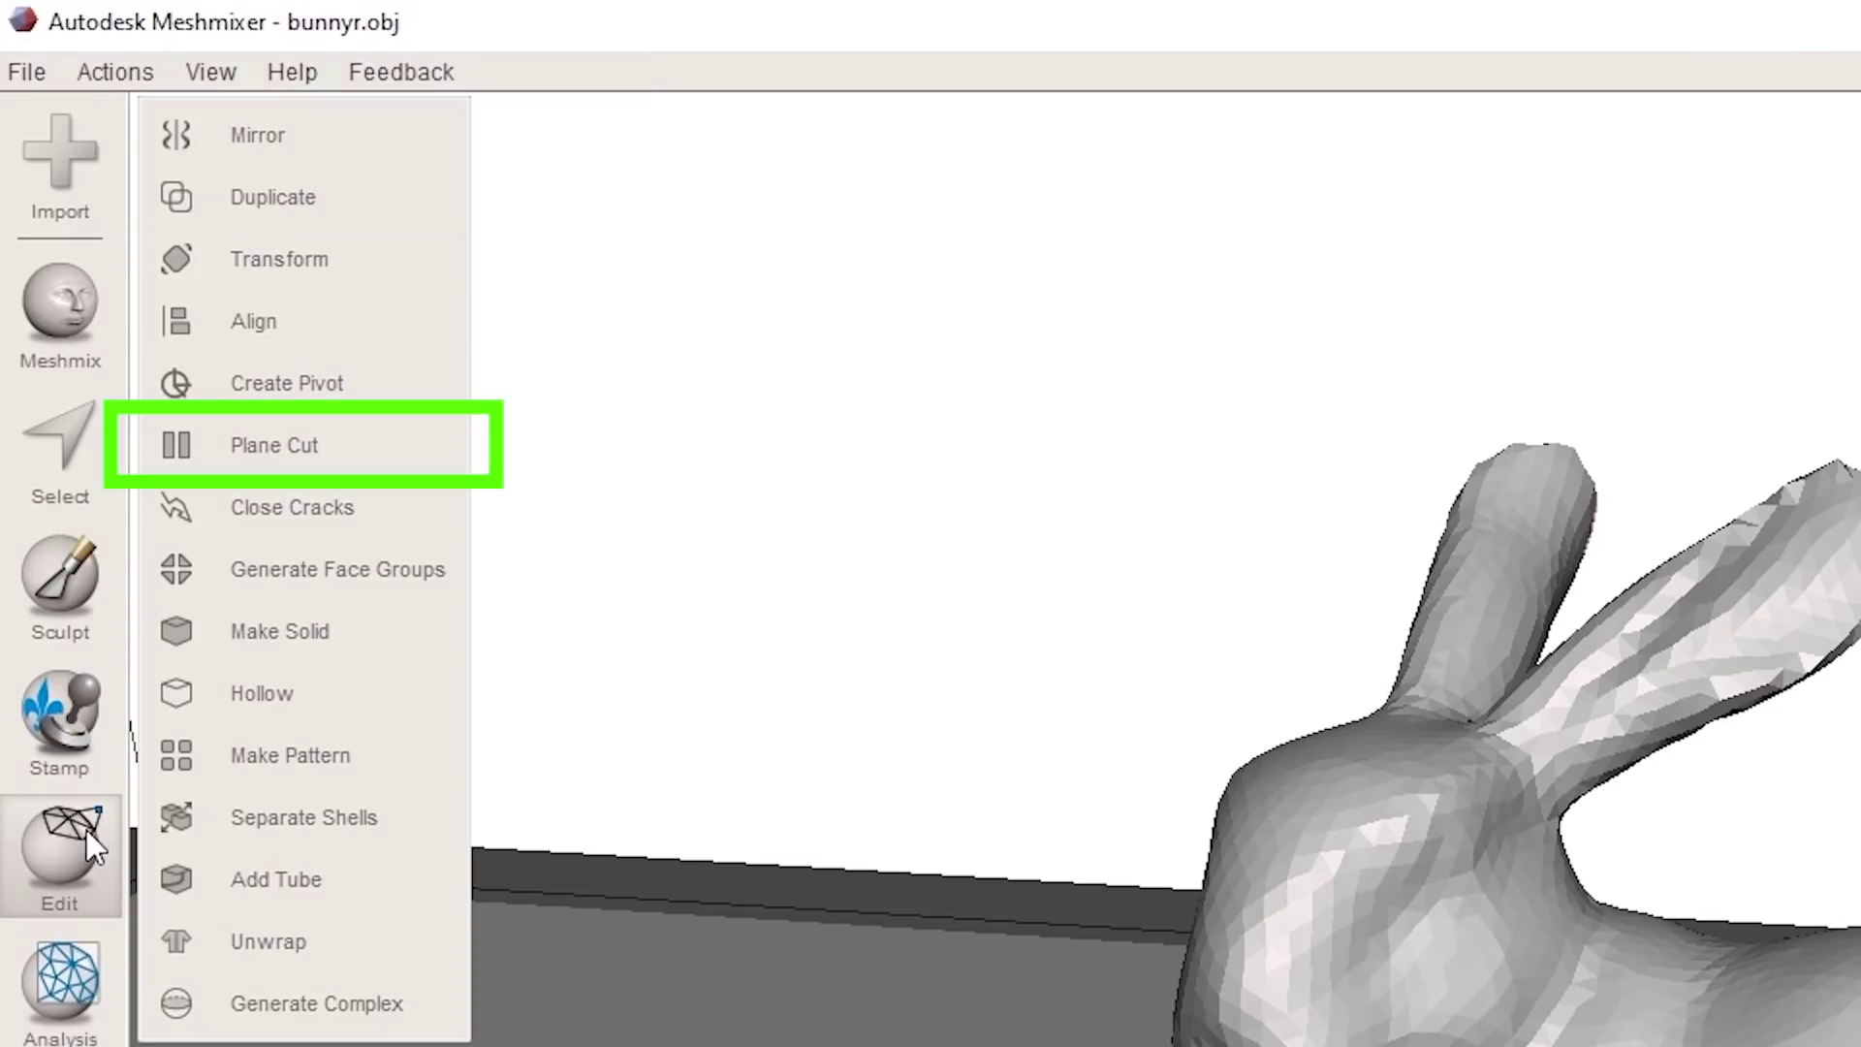
left_click(274, 445)
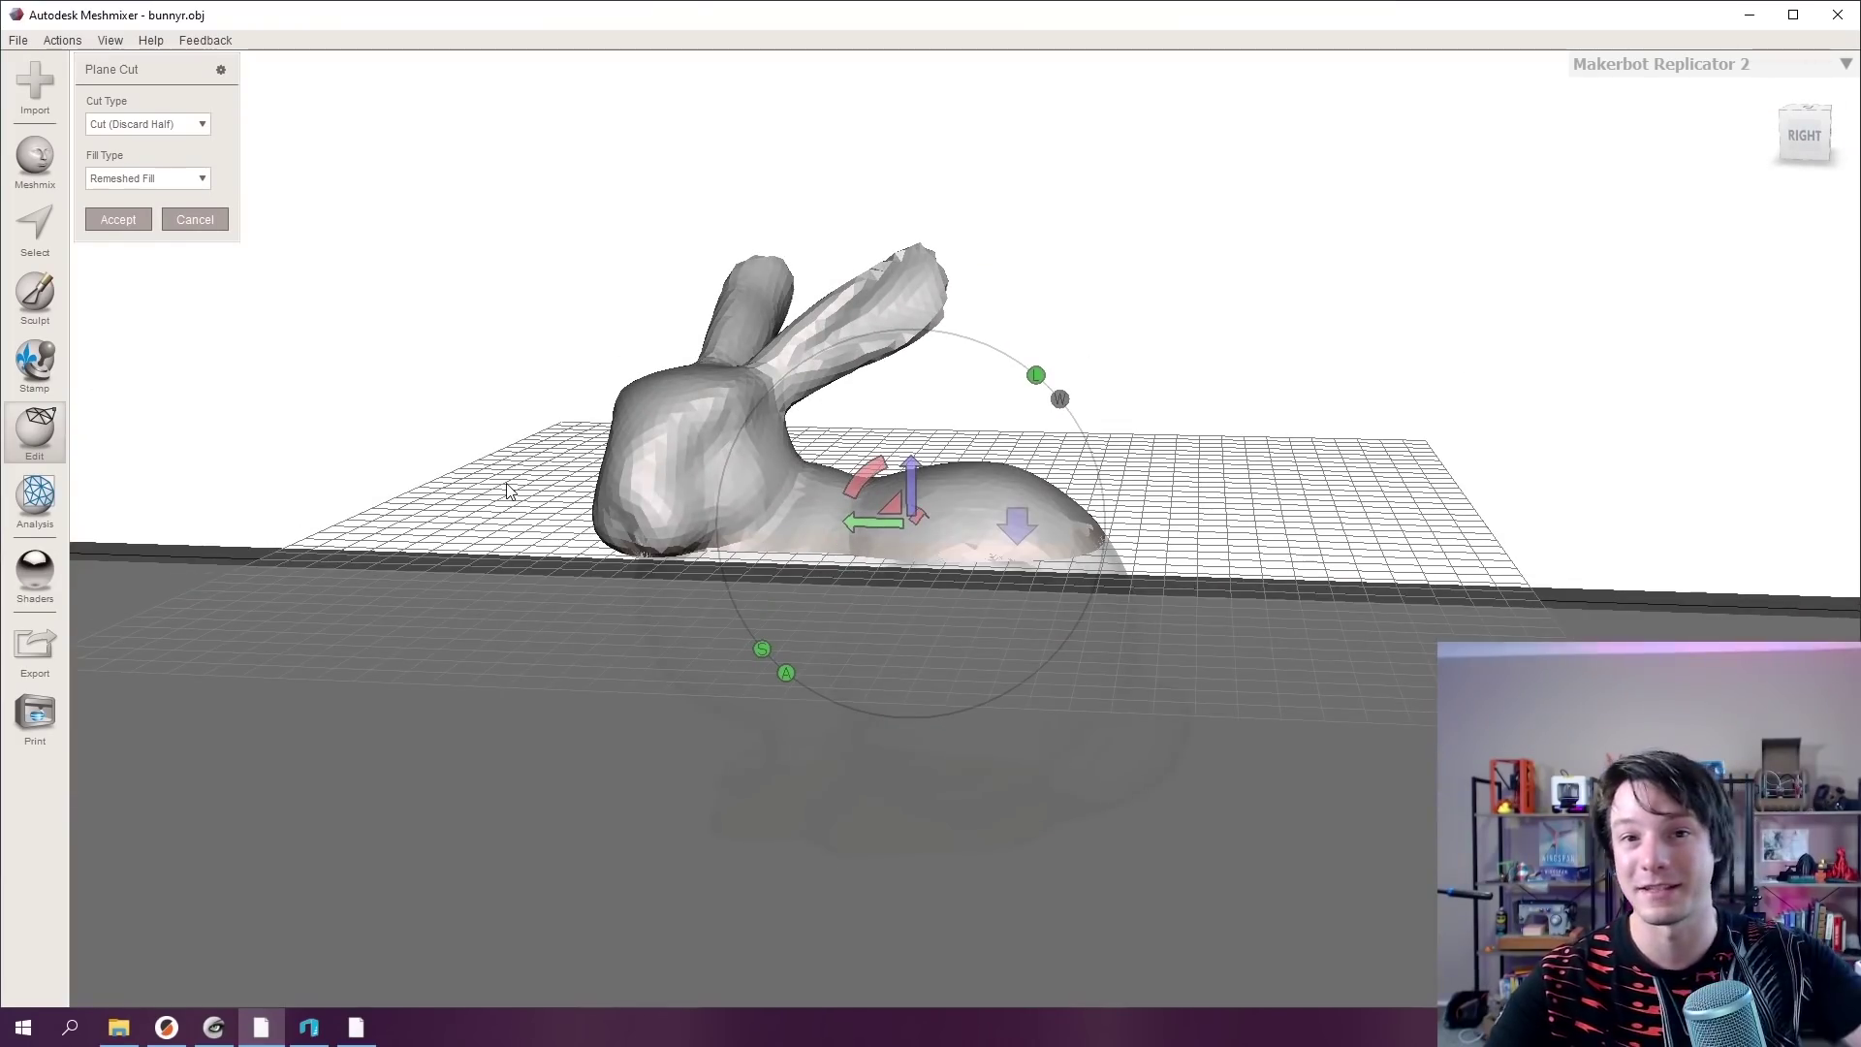
left_click(195, 219)
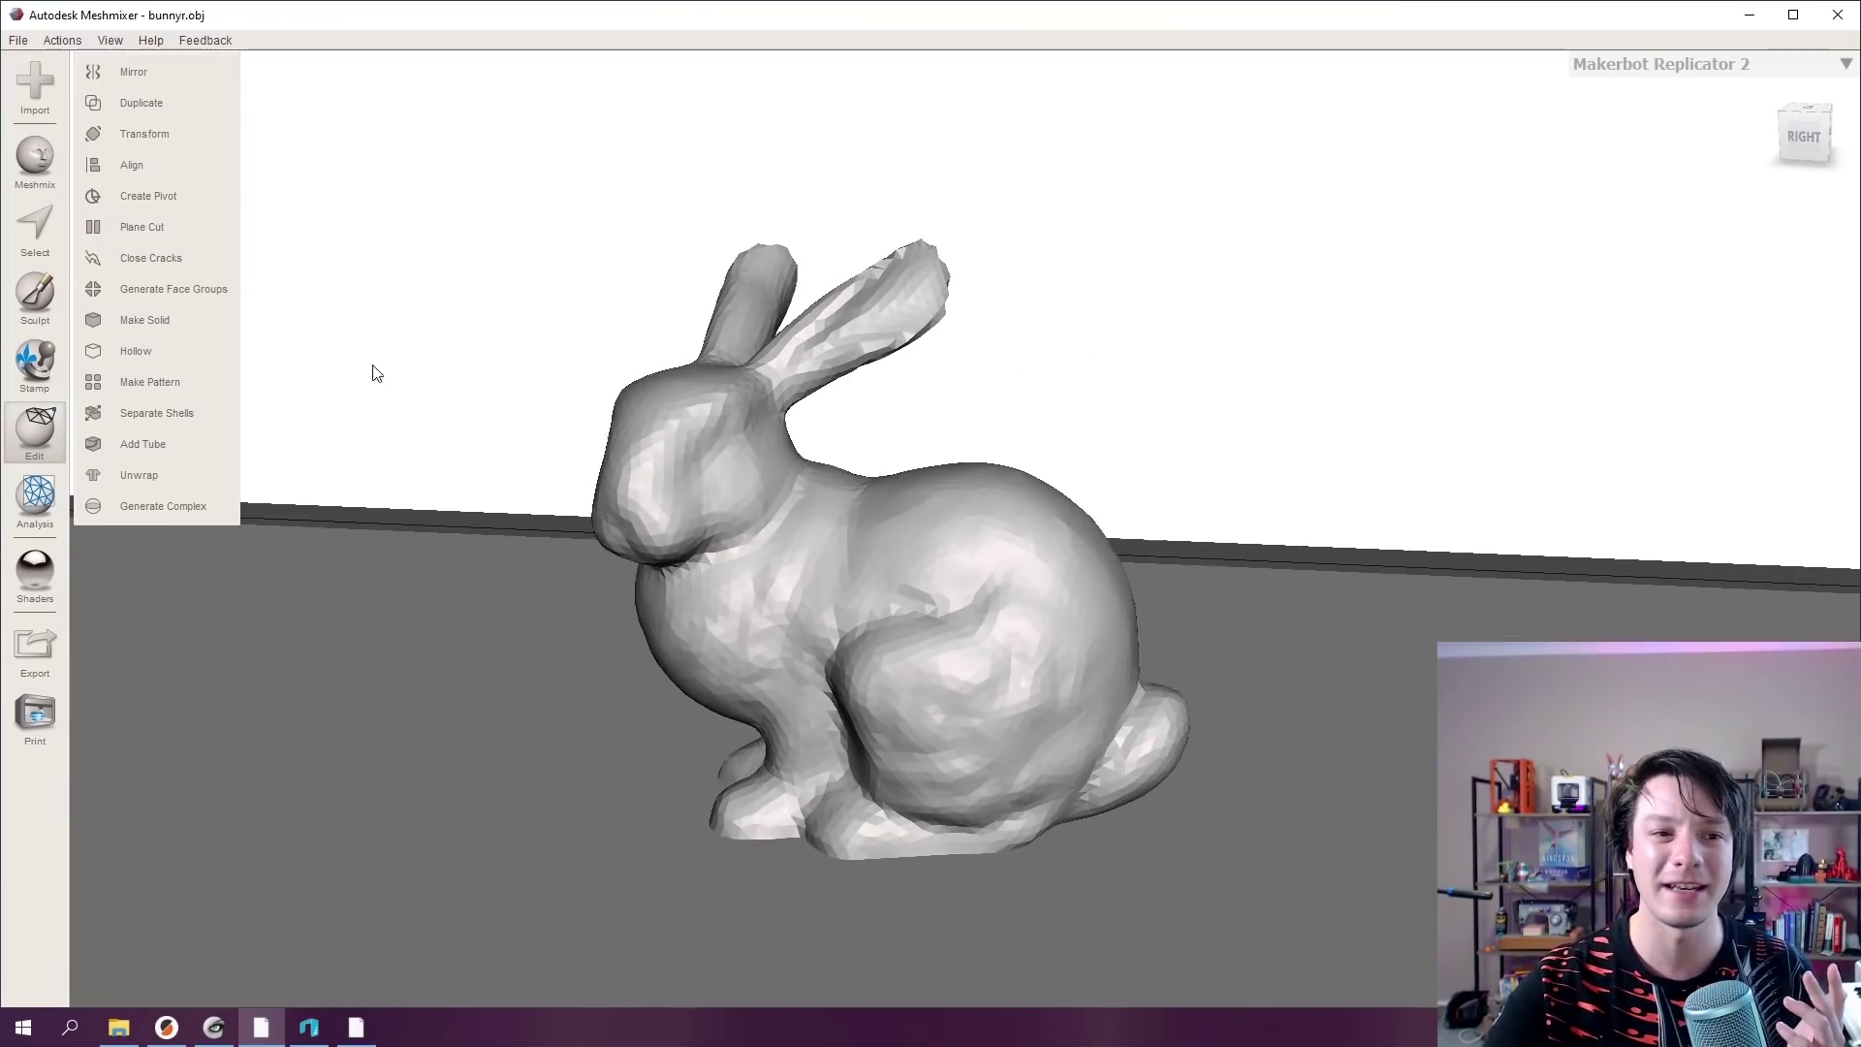
right_click_drag(376, 373, 496, 519)
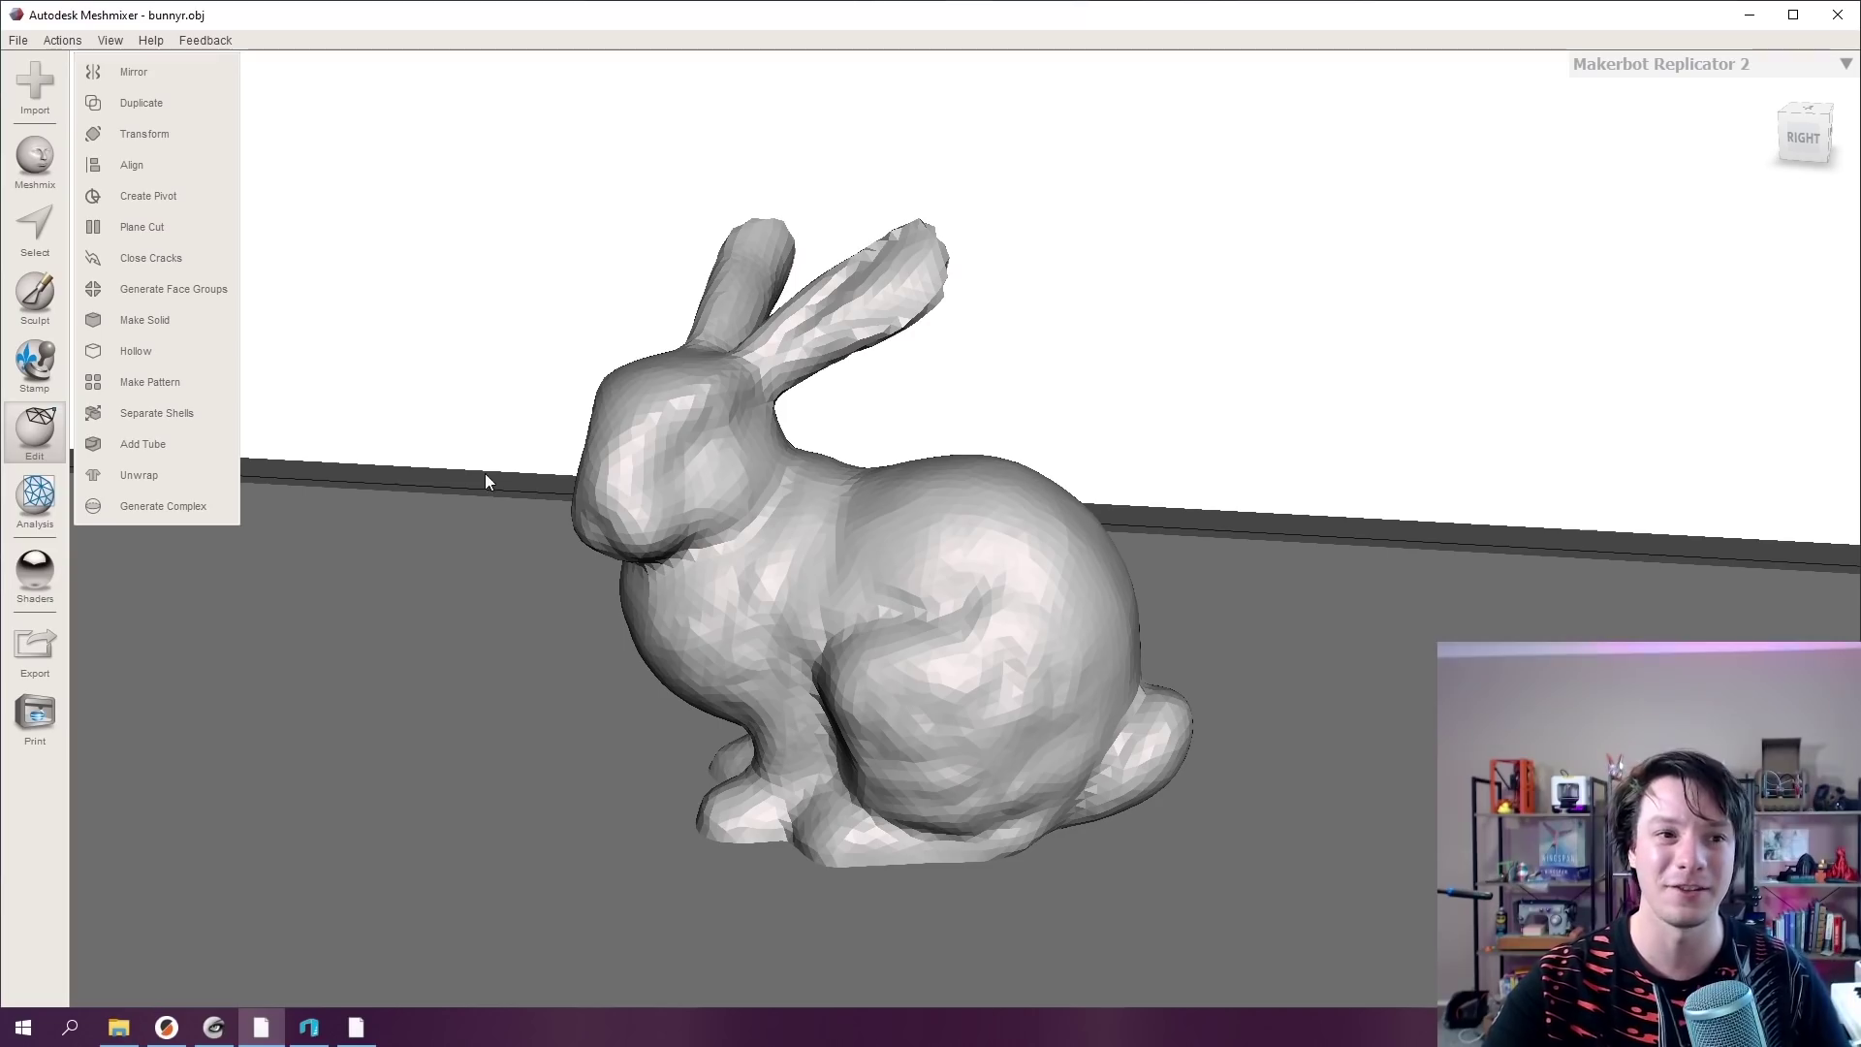
- Select the faces at the tip of the bunny's right ear
key("s")
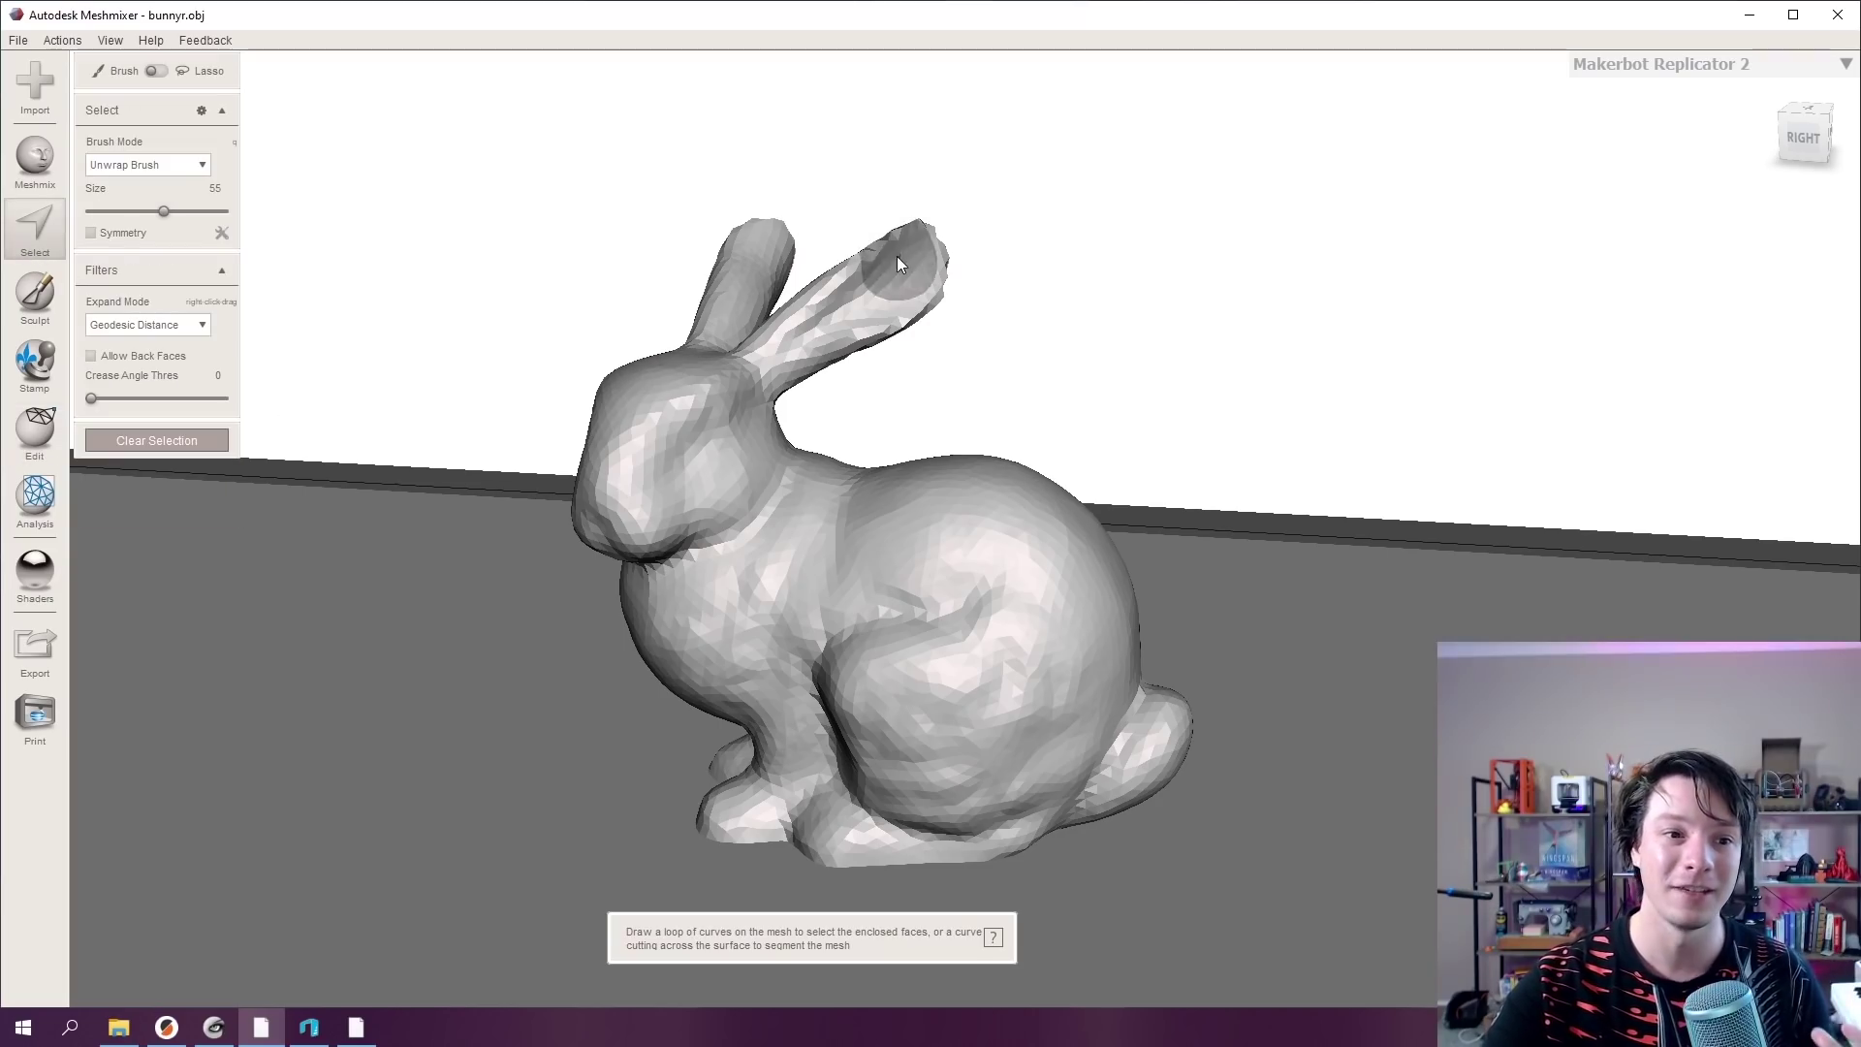
left_click(898, 256)
mouse_move(870, 177)
left_mouse_down()
mouse_move(820, 235)
mouse_move(963, 353)
mouse_move(889, 196)
mouse_move(850, 199)
left_mouse_up()
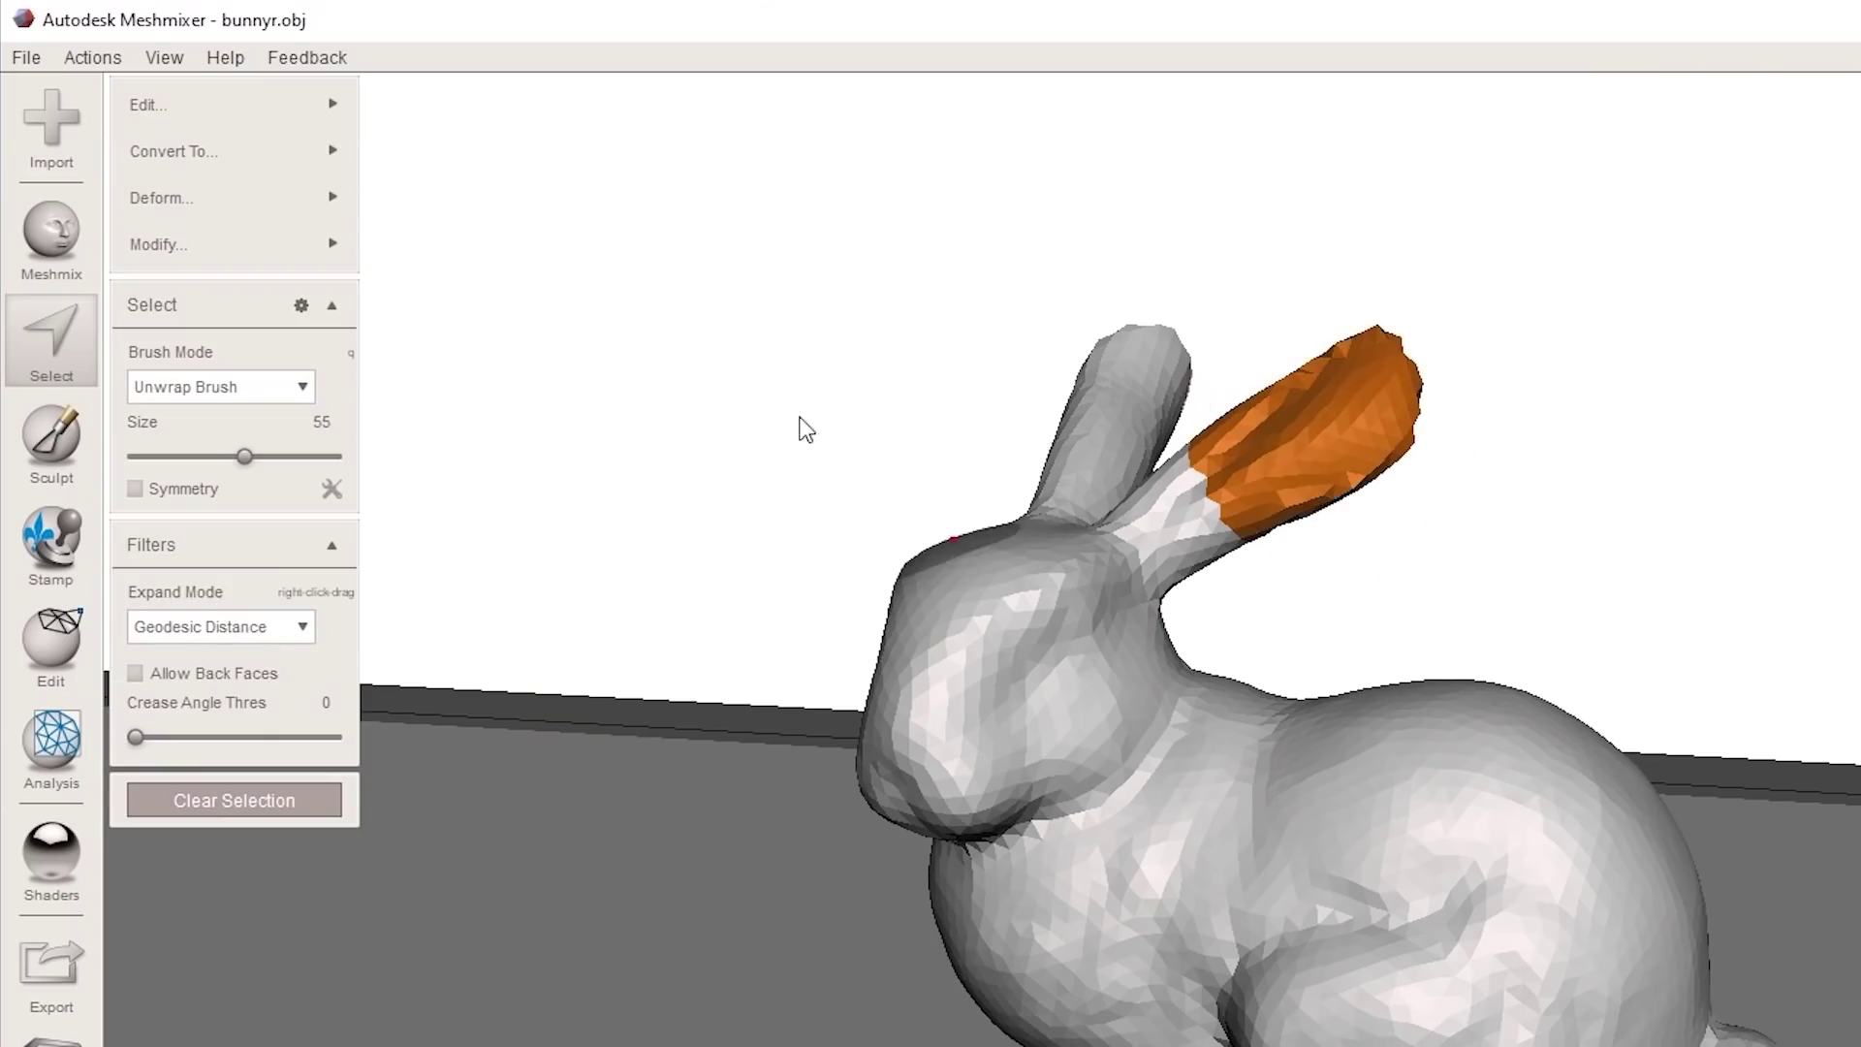
left_click_drag(802, 424, 1035, 560, "alt")
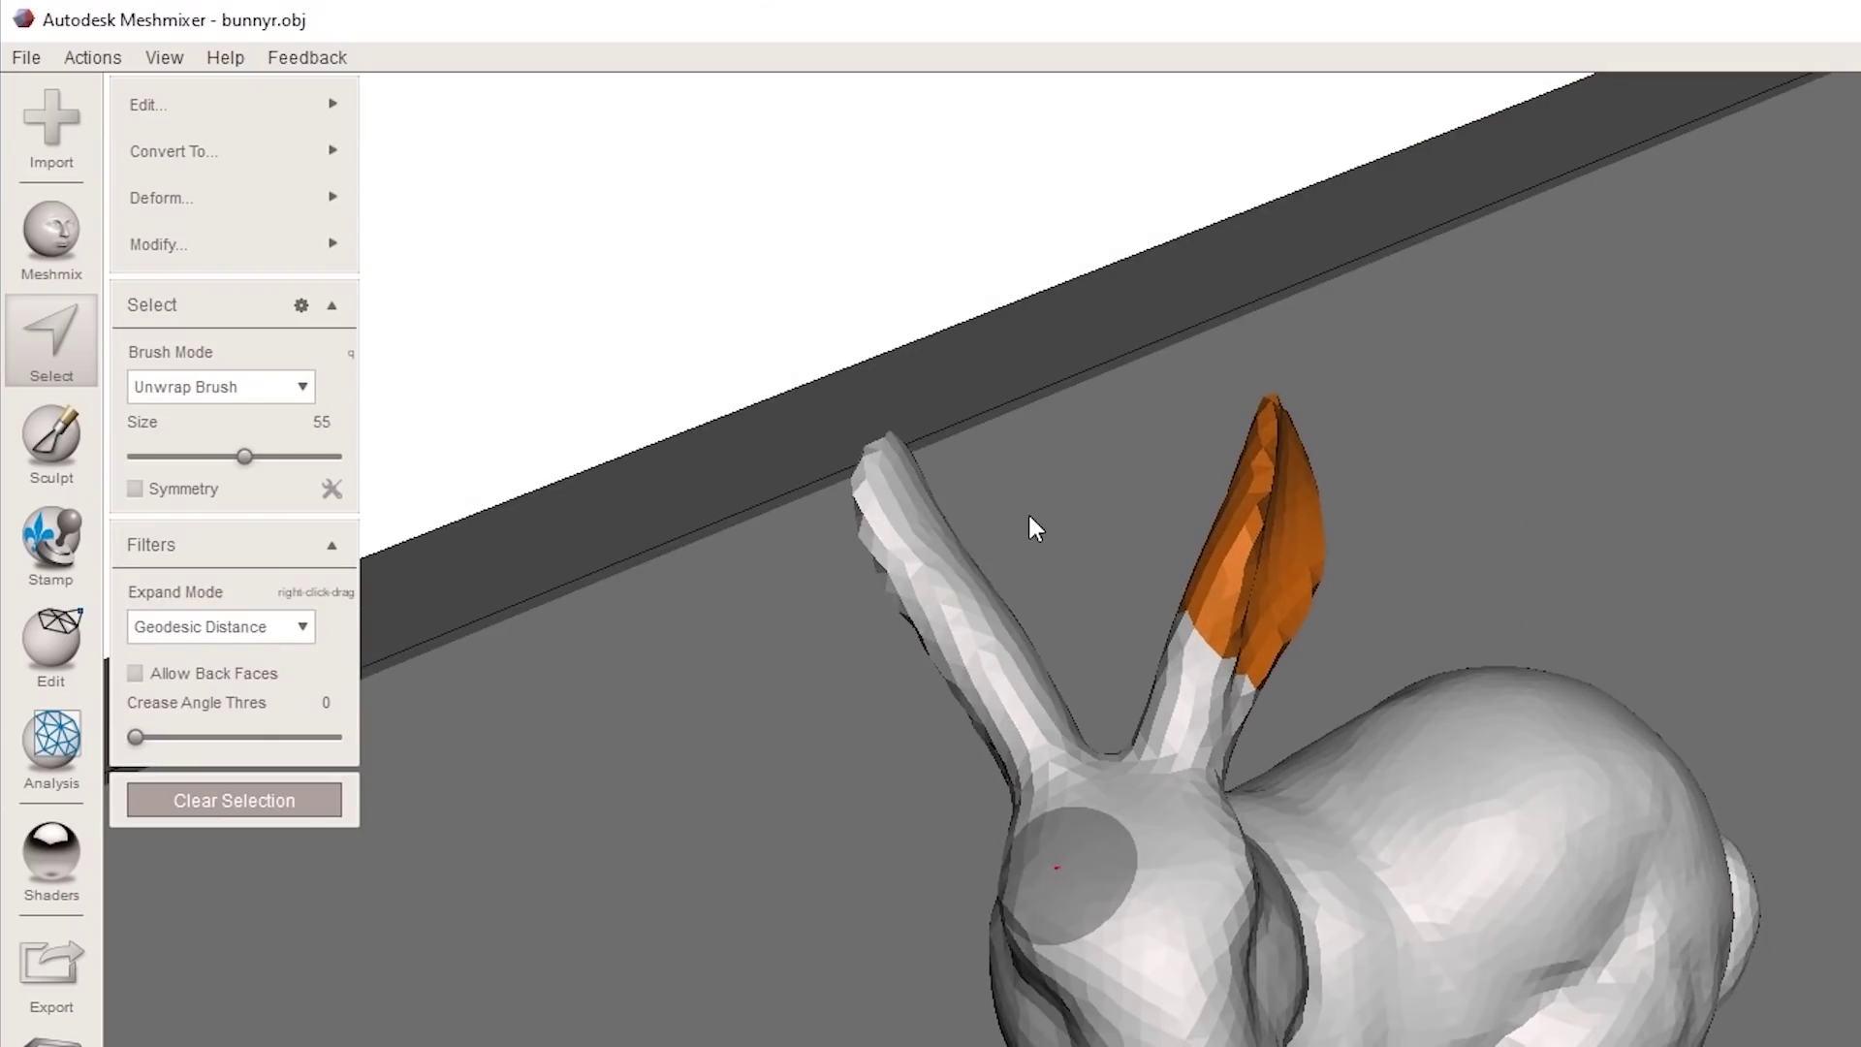
- Plane-cut the selected ear tip with the cut plane tilted across the ear
mouse_move(299, 114)
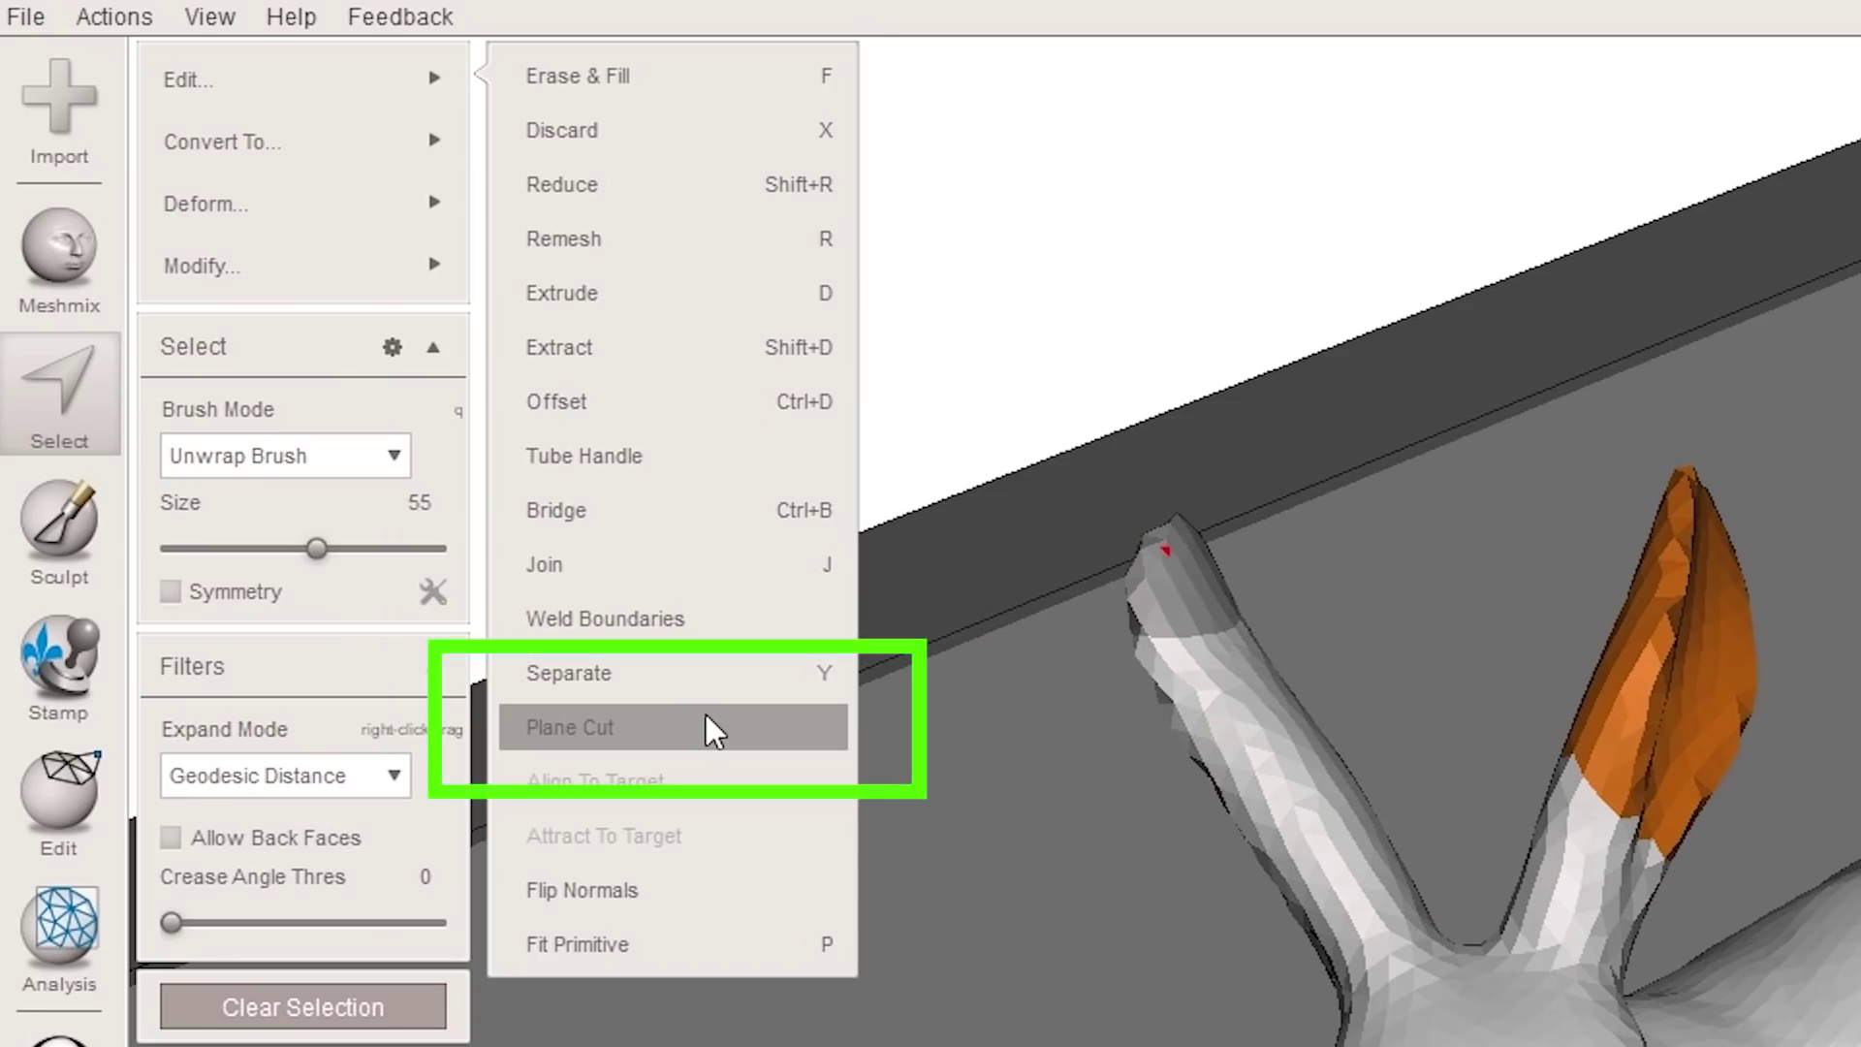
left_click(706, 722)
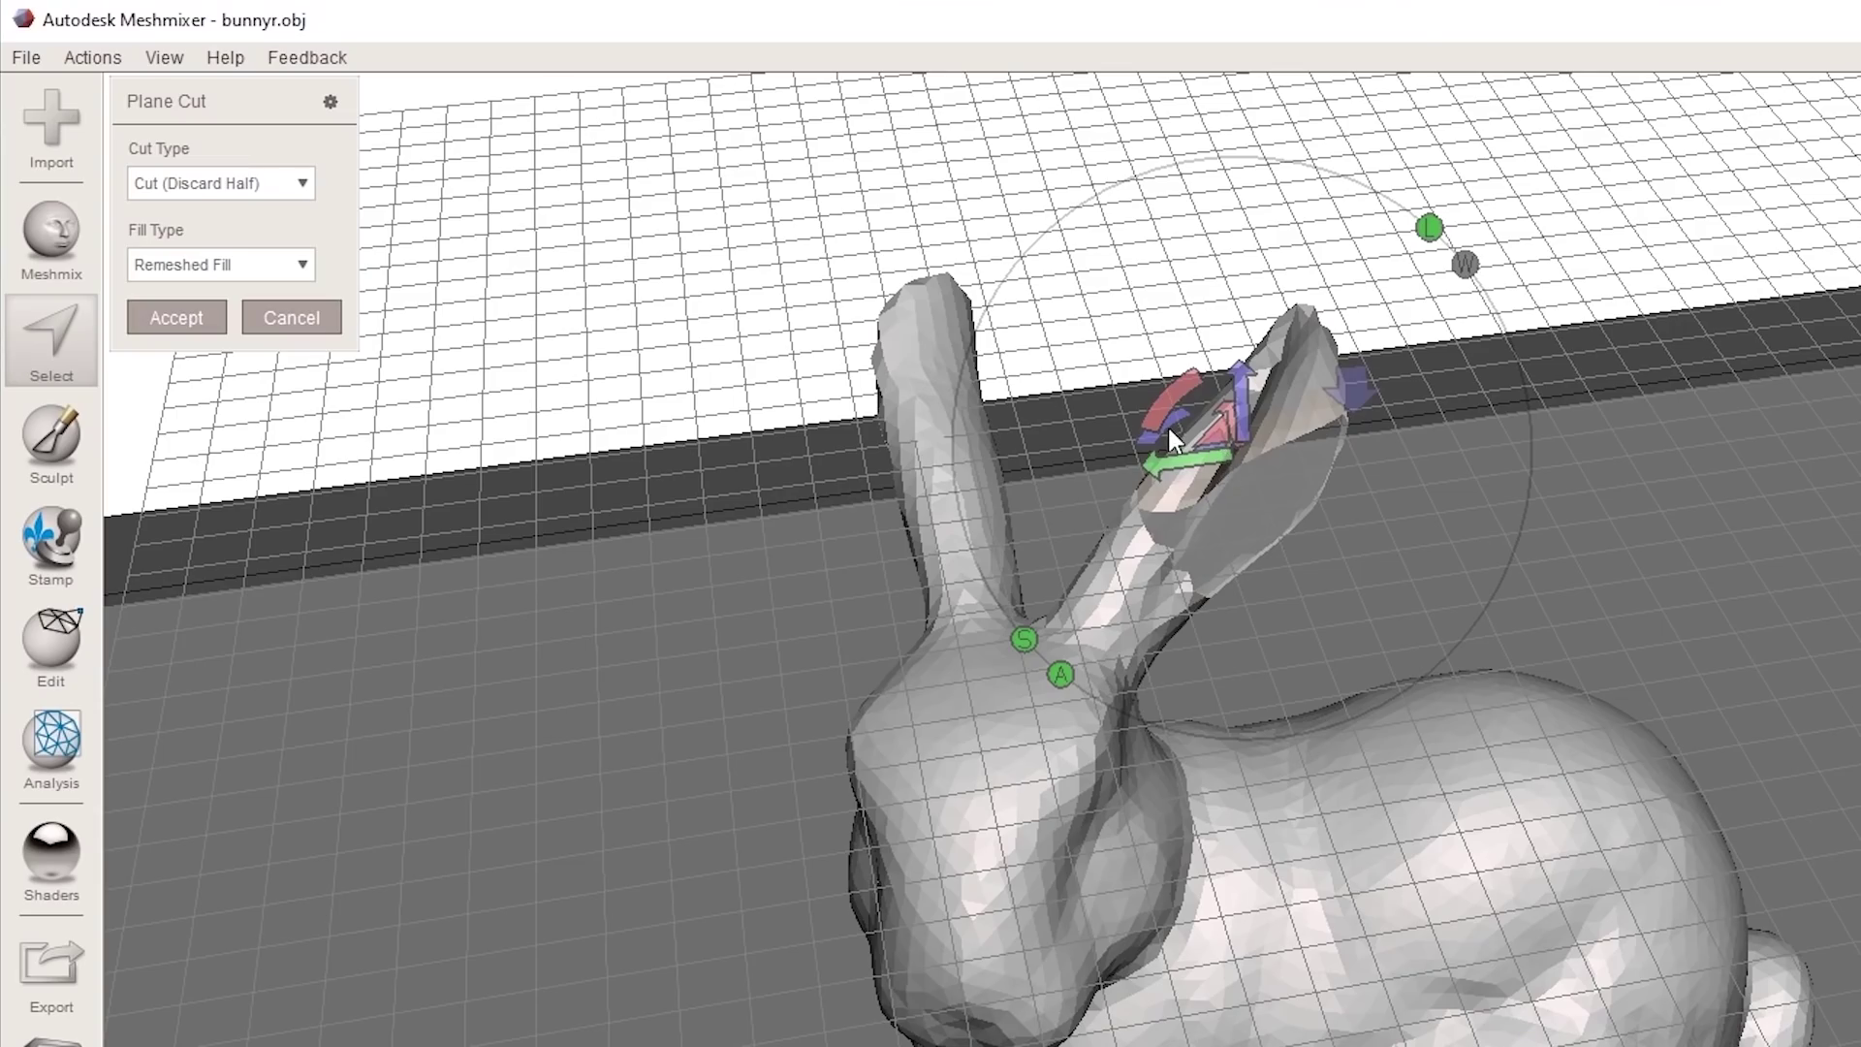
mouse_move(1170, 437)
left_mouse_down()
mouse_move(1153, 422)
mouse_move(1212, 385)
mouse_move(1313, 433)
mouse_move(1304, 421)
left_mouse_up()
mouse_move(1165, 440)
right_mouse_down()
mouse_move(952, 504)
mouse_move(1258, 519)
right_mouse_up()
right_click_drag(1121, 555, 325, 366)
left_click(170, 317)
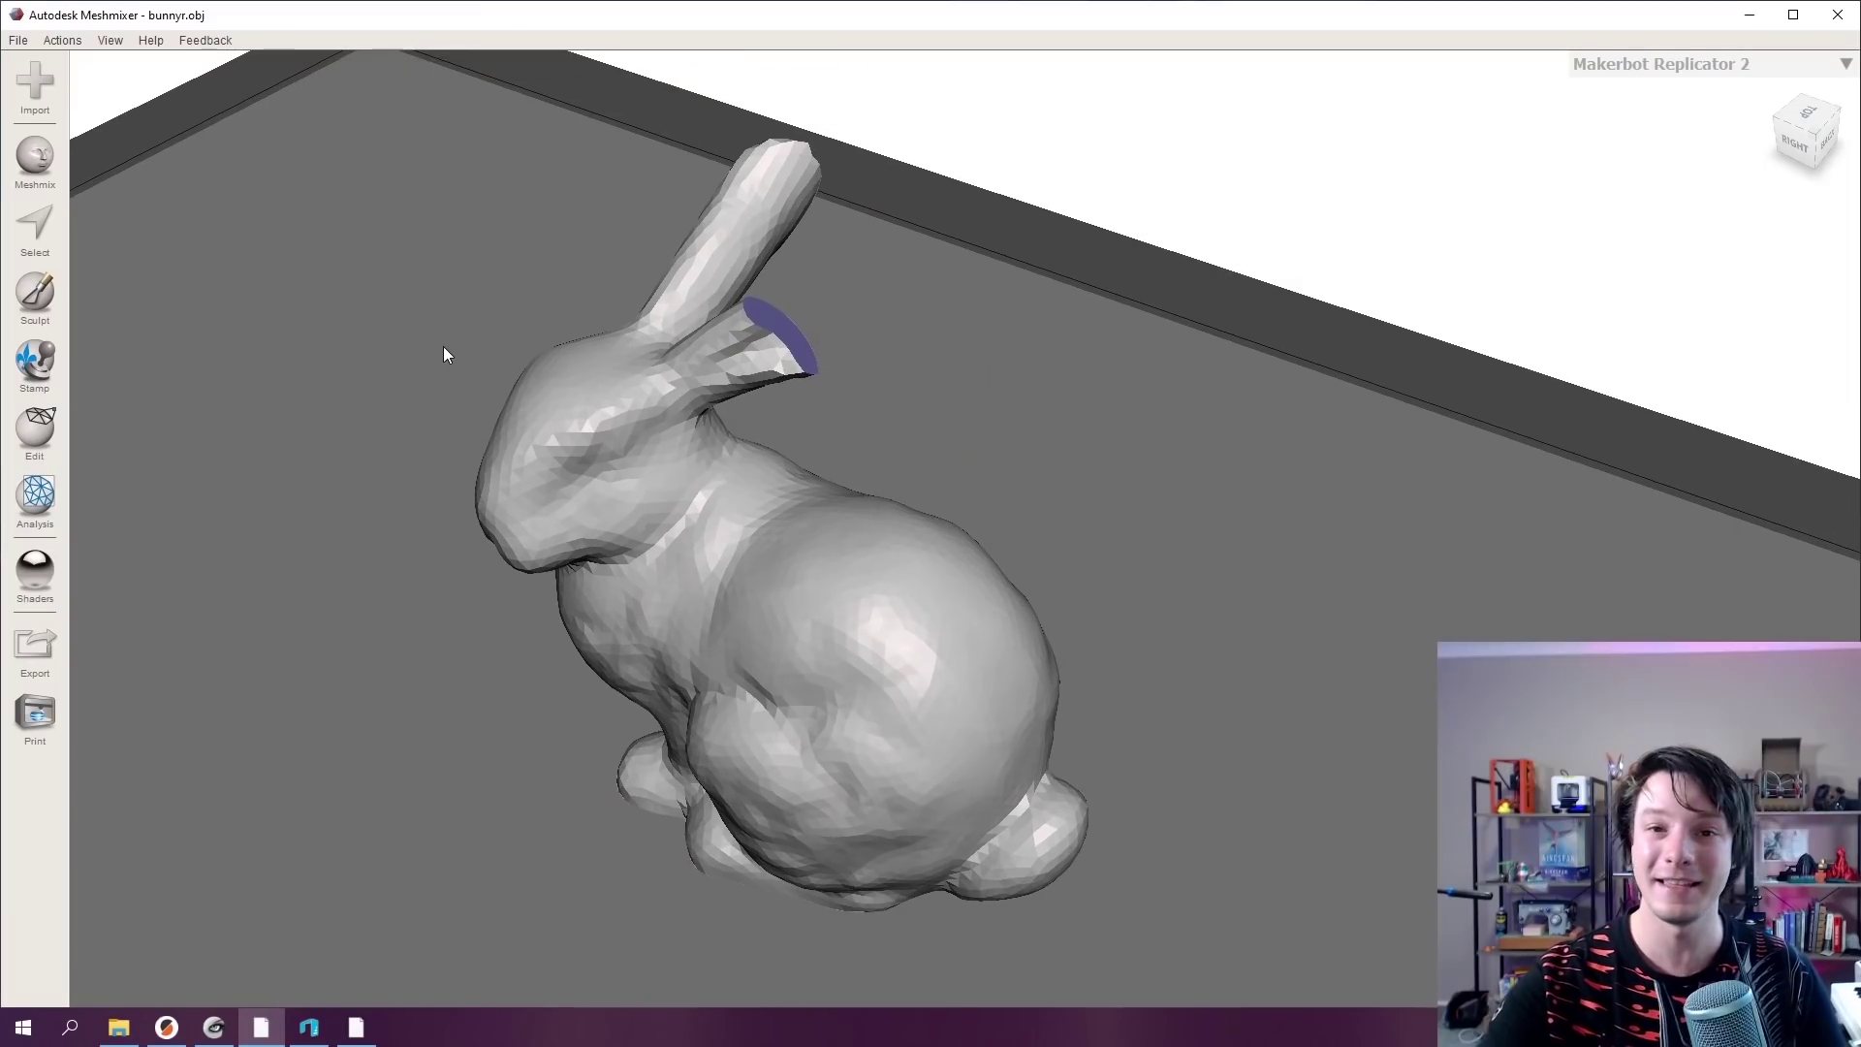
right_click_drag(451, 351, 470, 557)
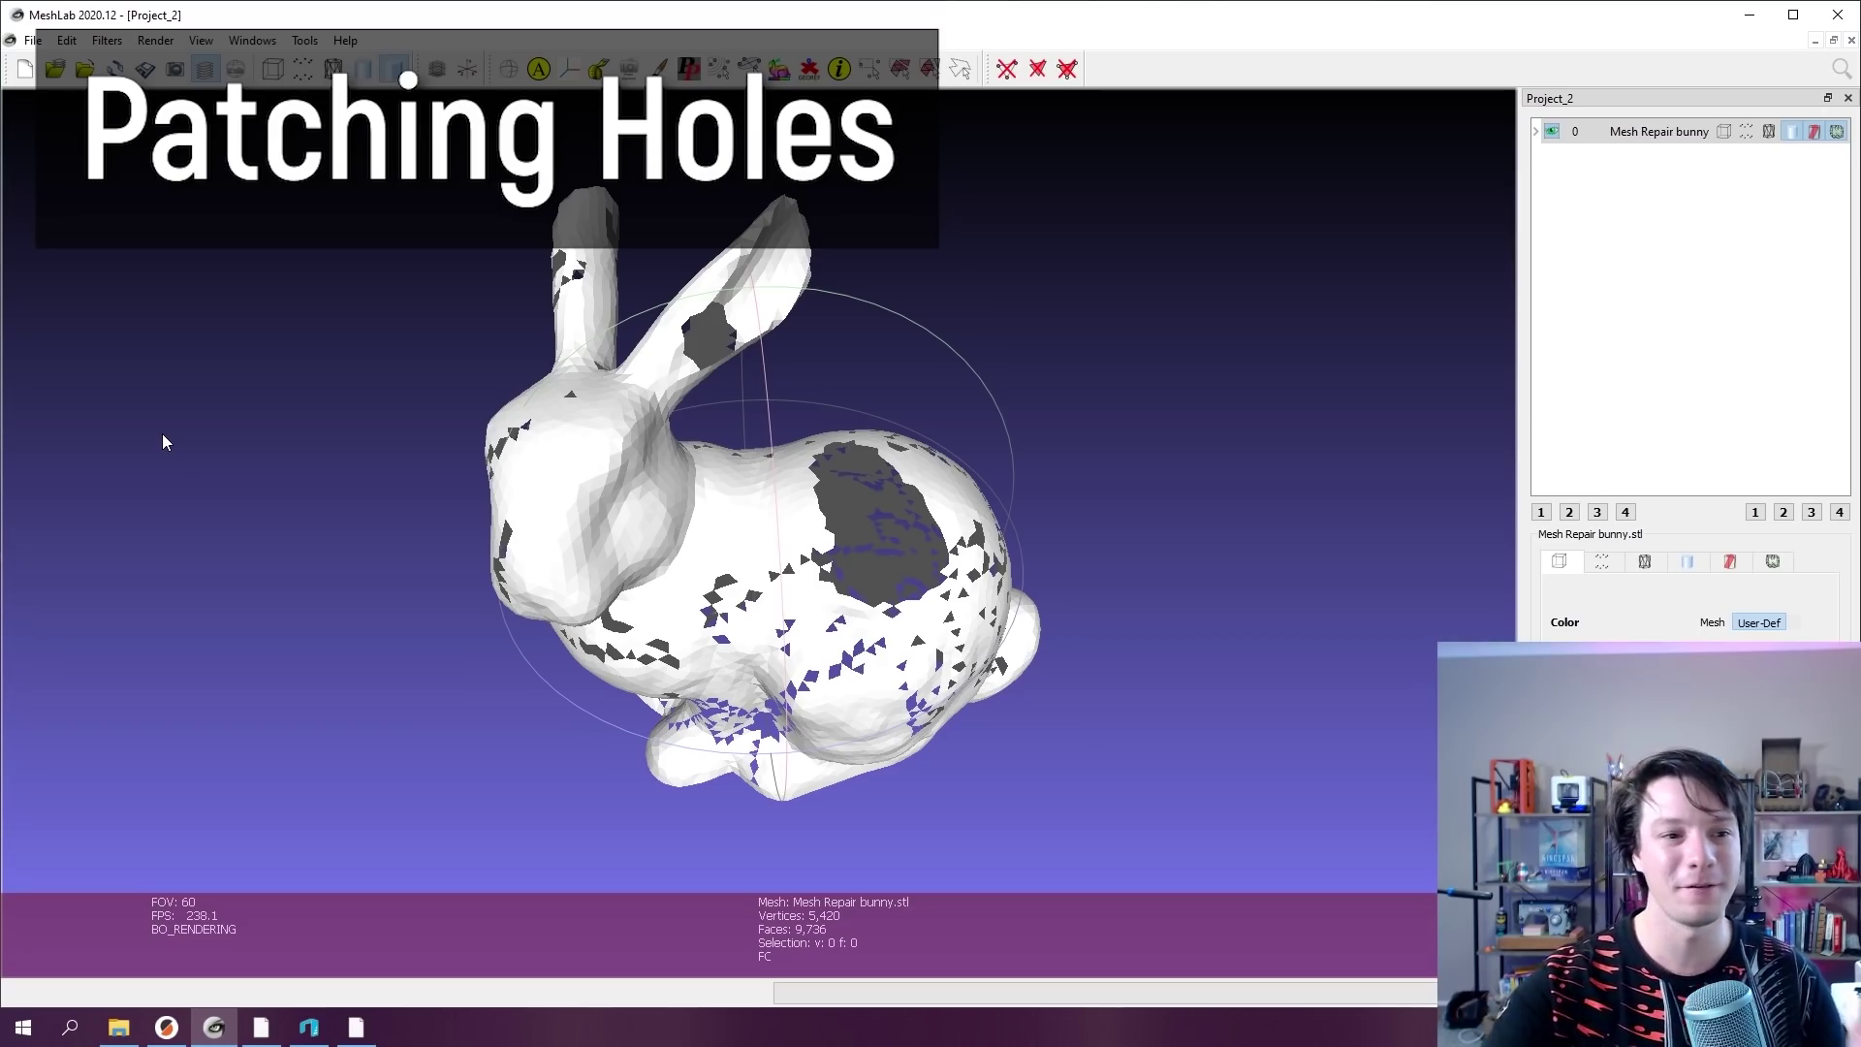
- Inspect the bunny's holes from several sides and browse the Filters menu to Screened Poisson reconstruction
mouse_move(324, 623)
left_mouse_down()
mouse_move(275, 436)
mouse_move(373, 570)
mouse_move(249, 631)
mouse_move(291, 625)
left_mouse_up()
left_click_drag(573, 593, 893, 545)
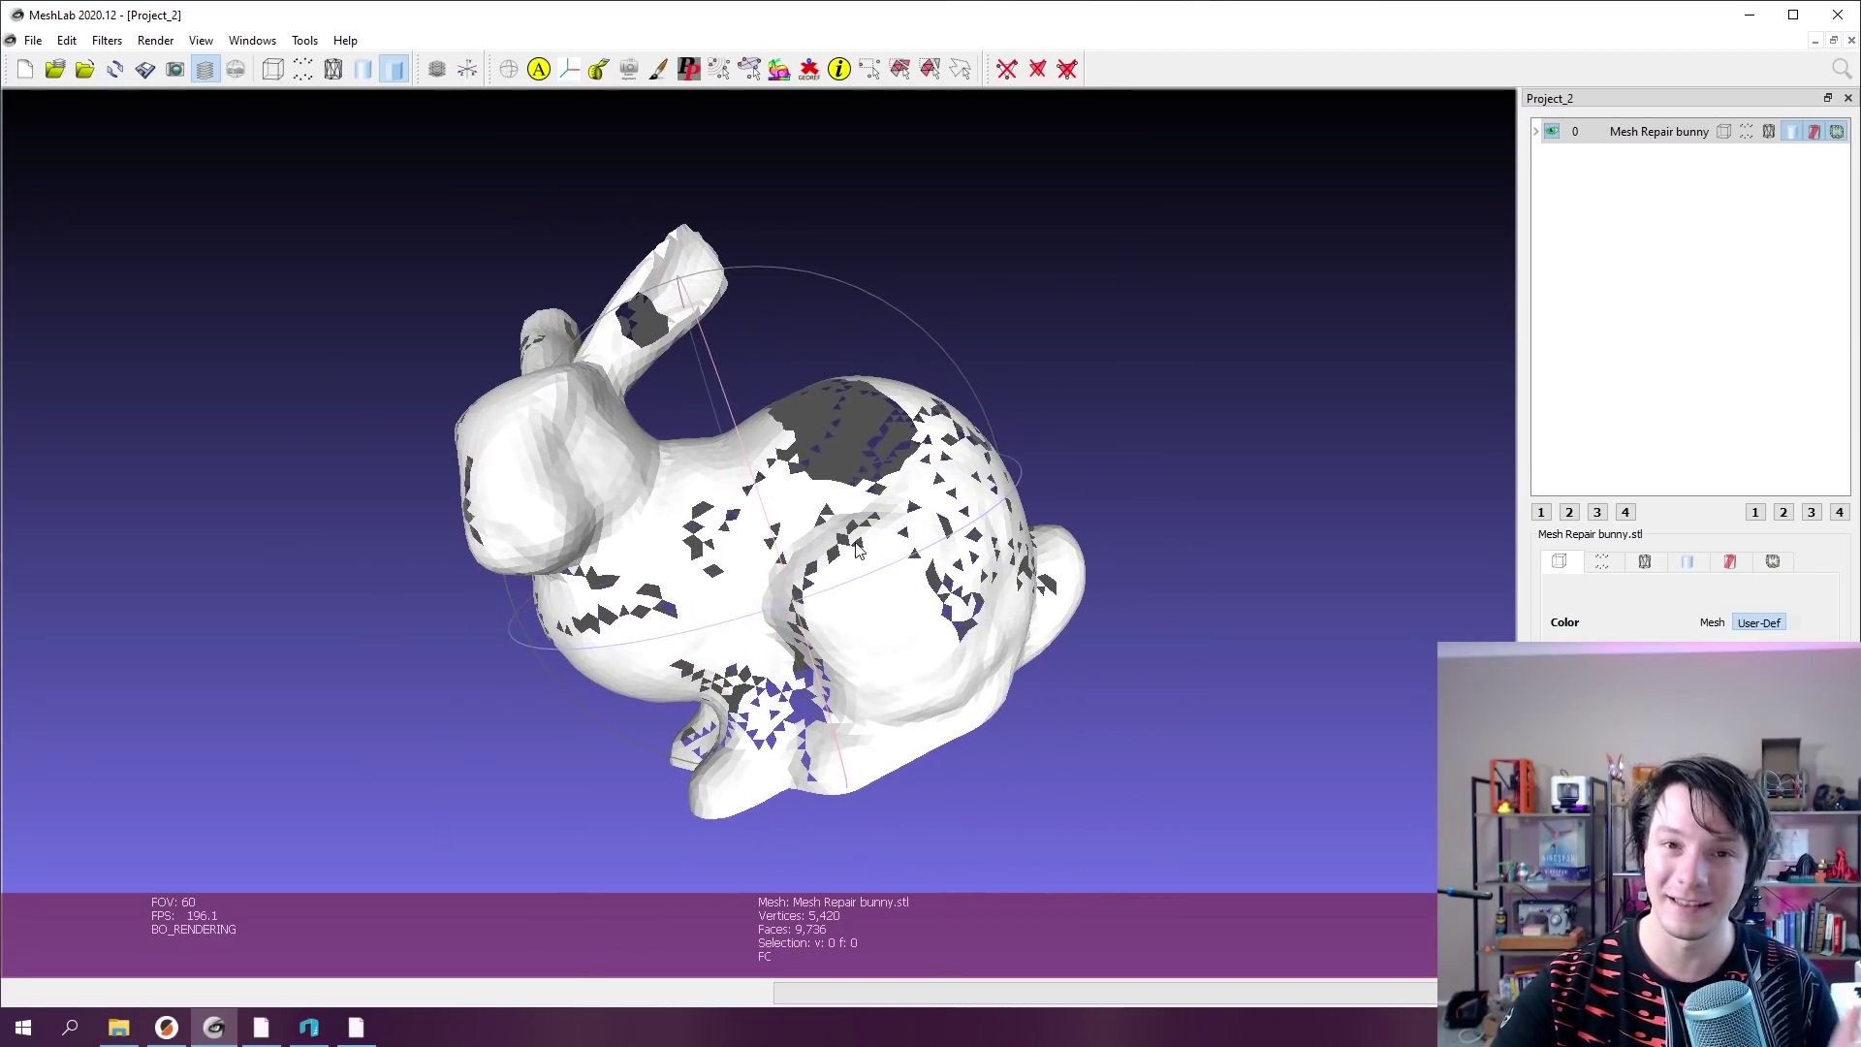
left_click(106, 40)
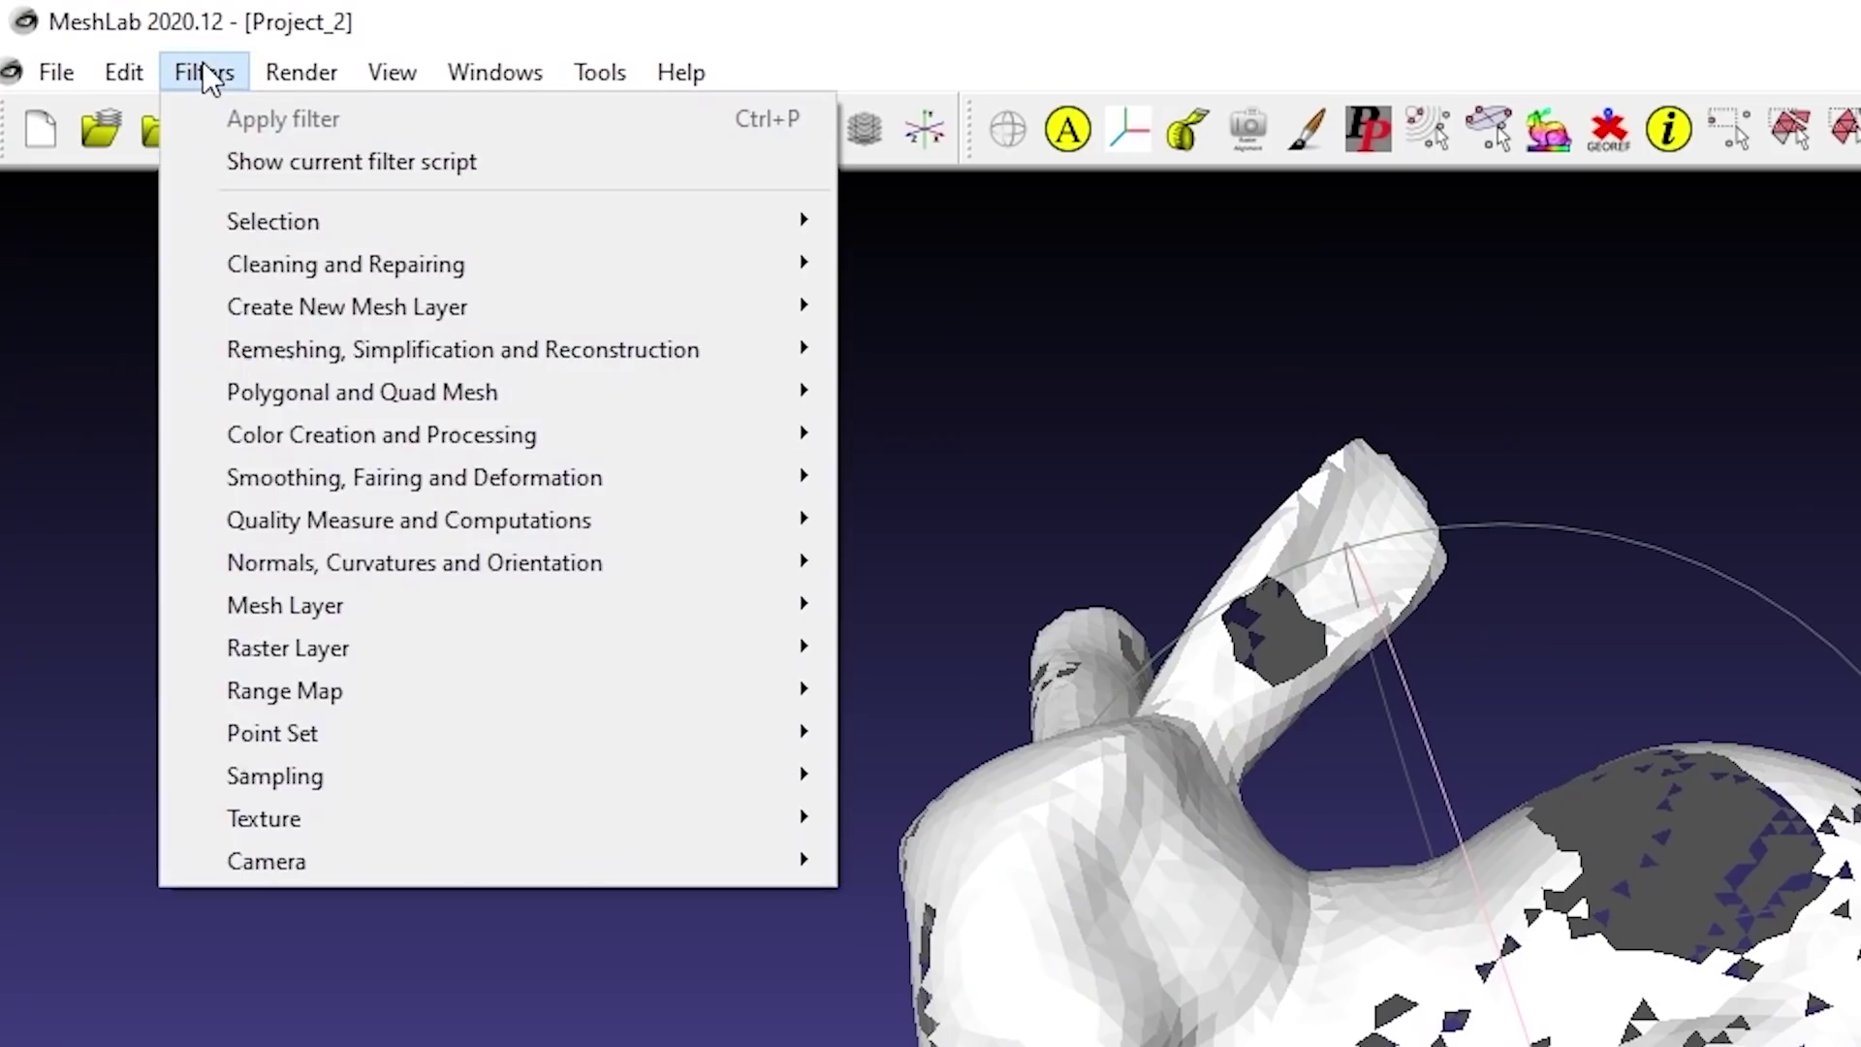
mouse_move(493, 349)
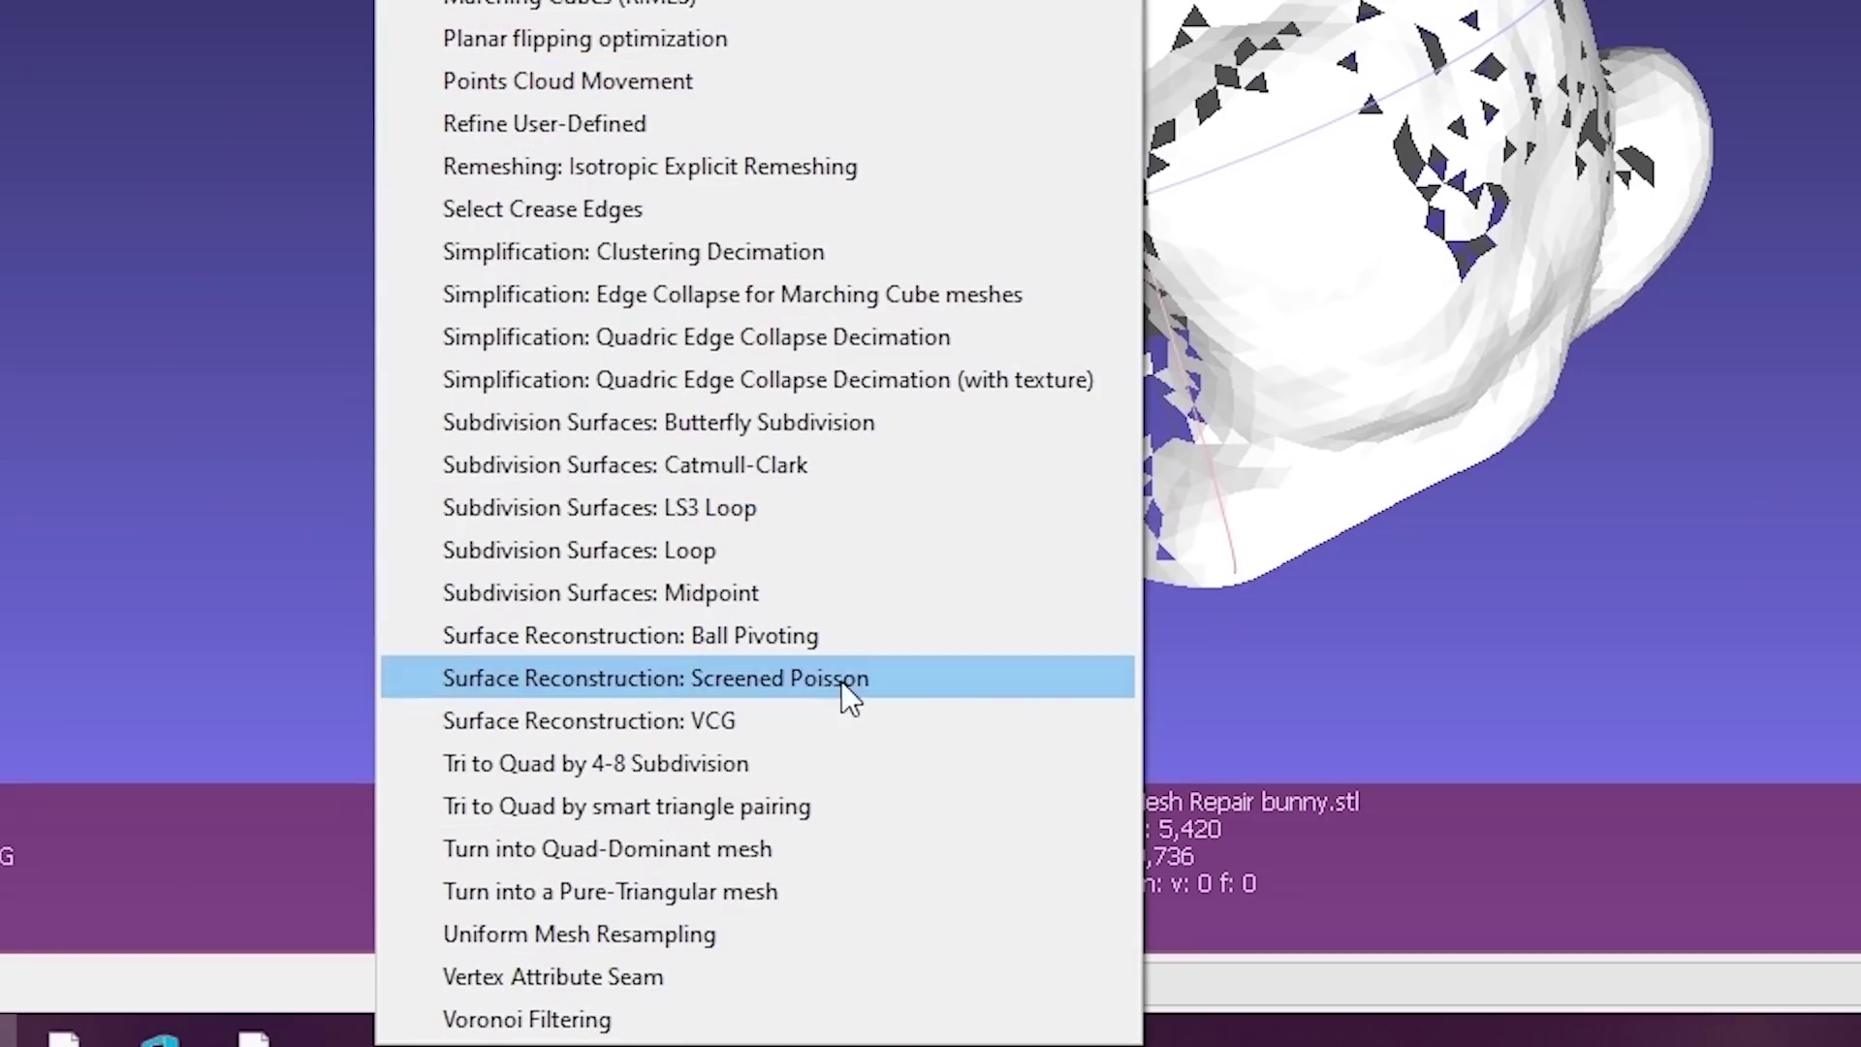
mouse_move(853, 682)
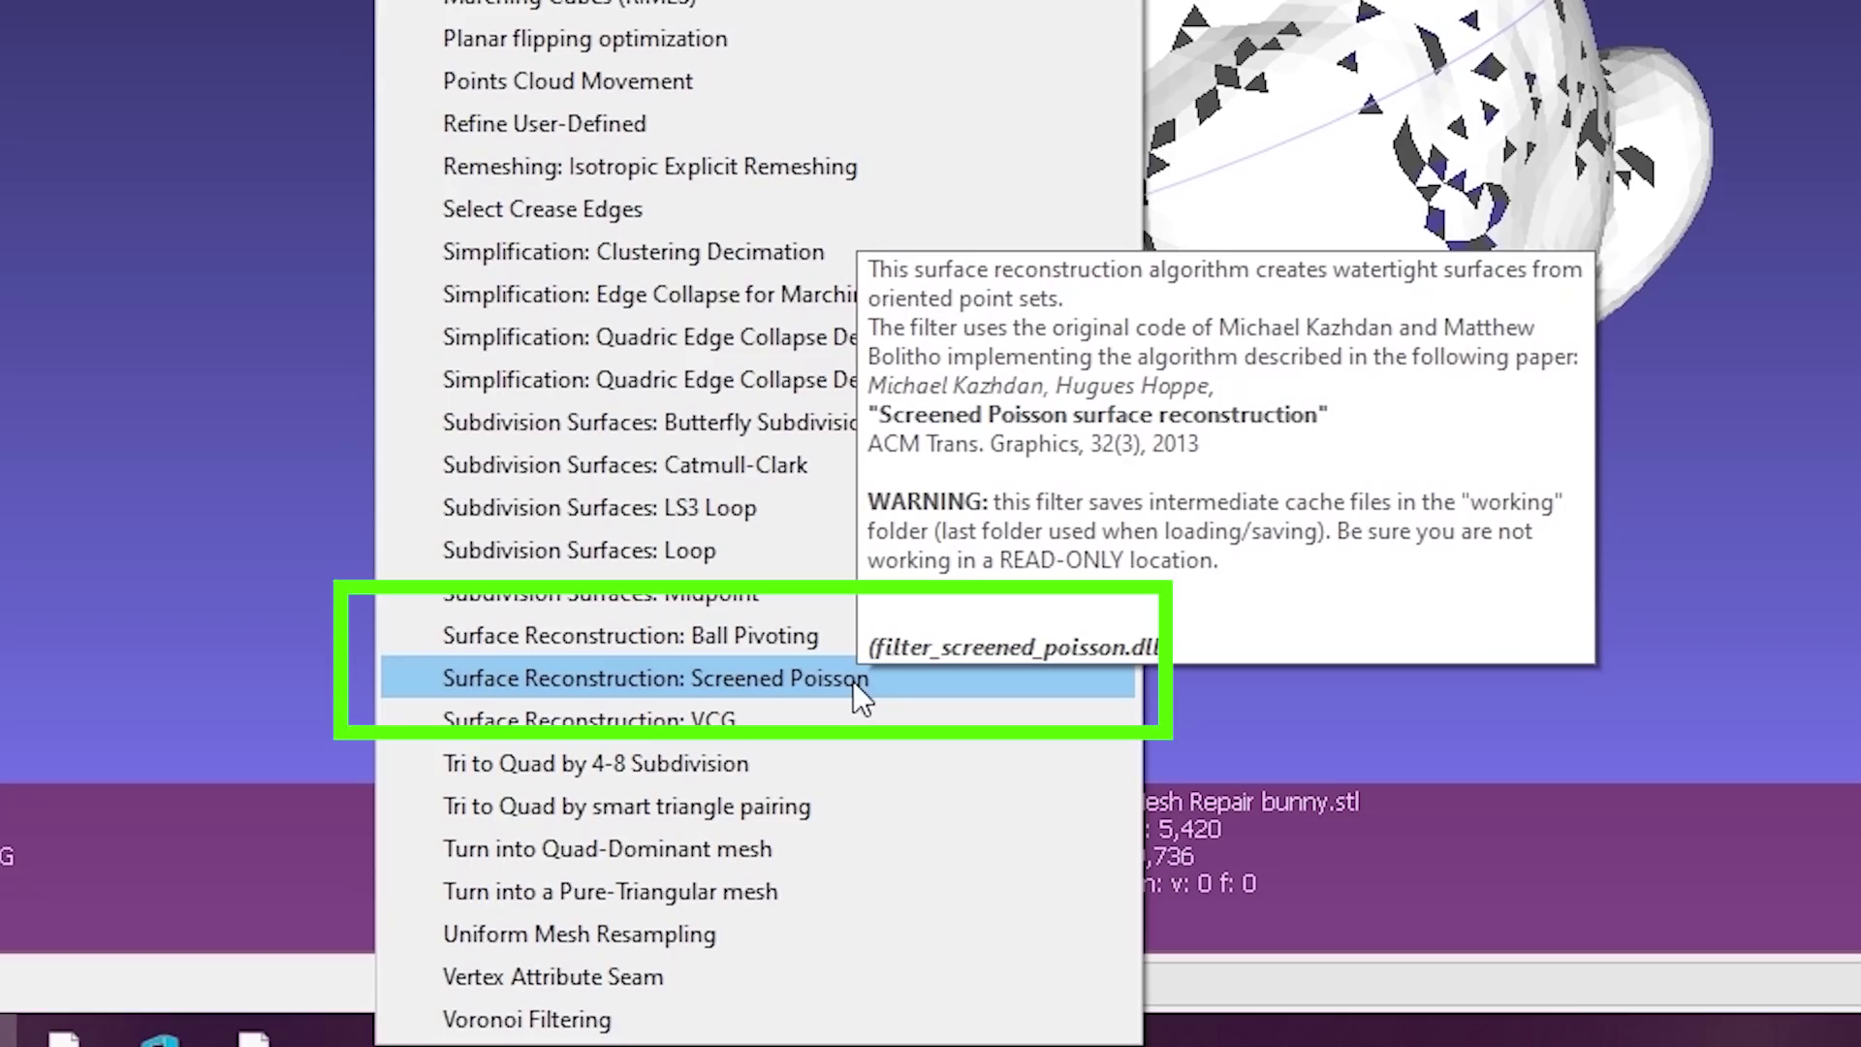
- Run Screened Poisson reconstruction at depth 8, creating a watertight 10,560-vertex bunny layer
left_click(853, 682)
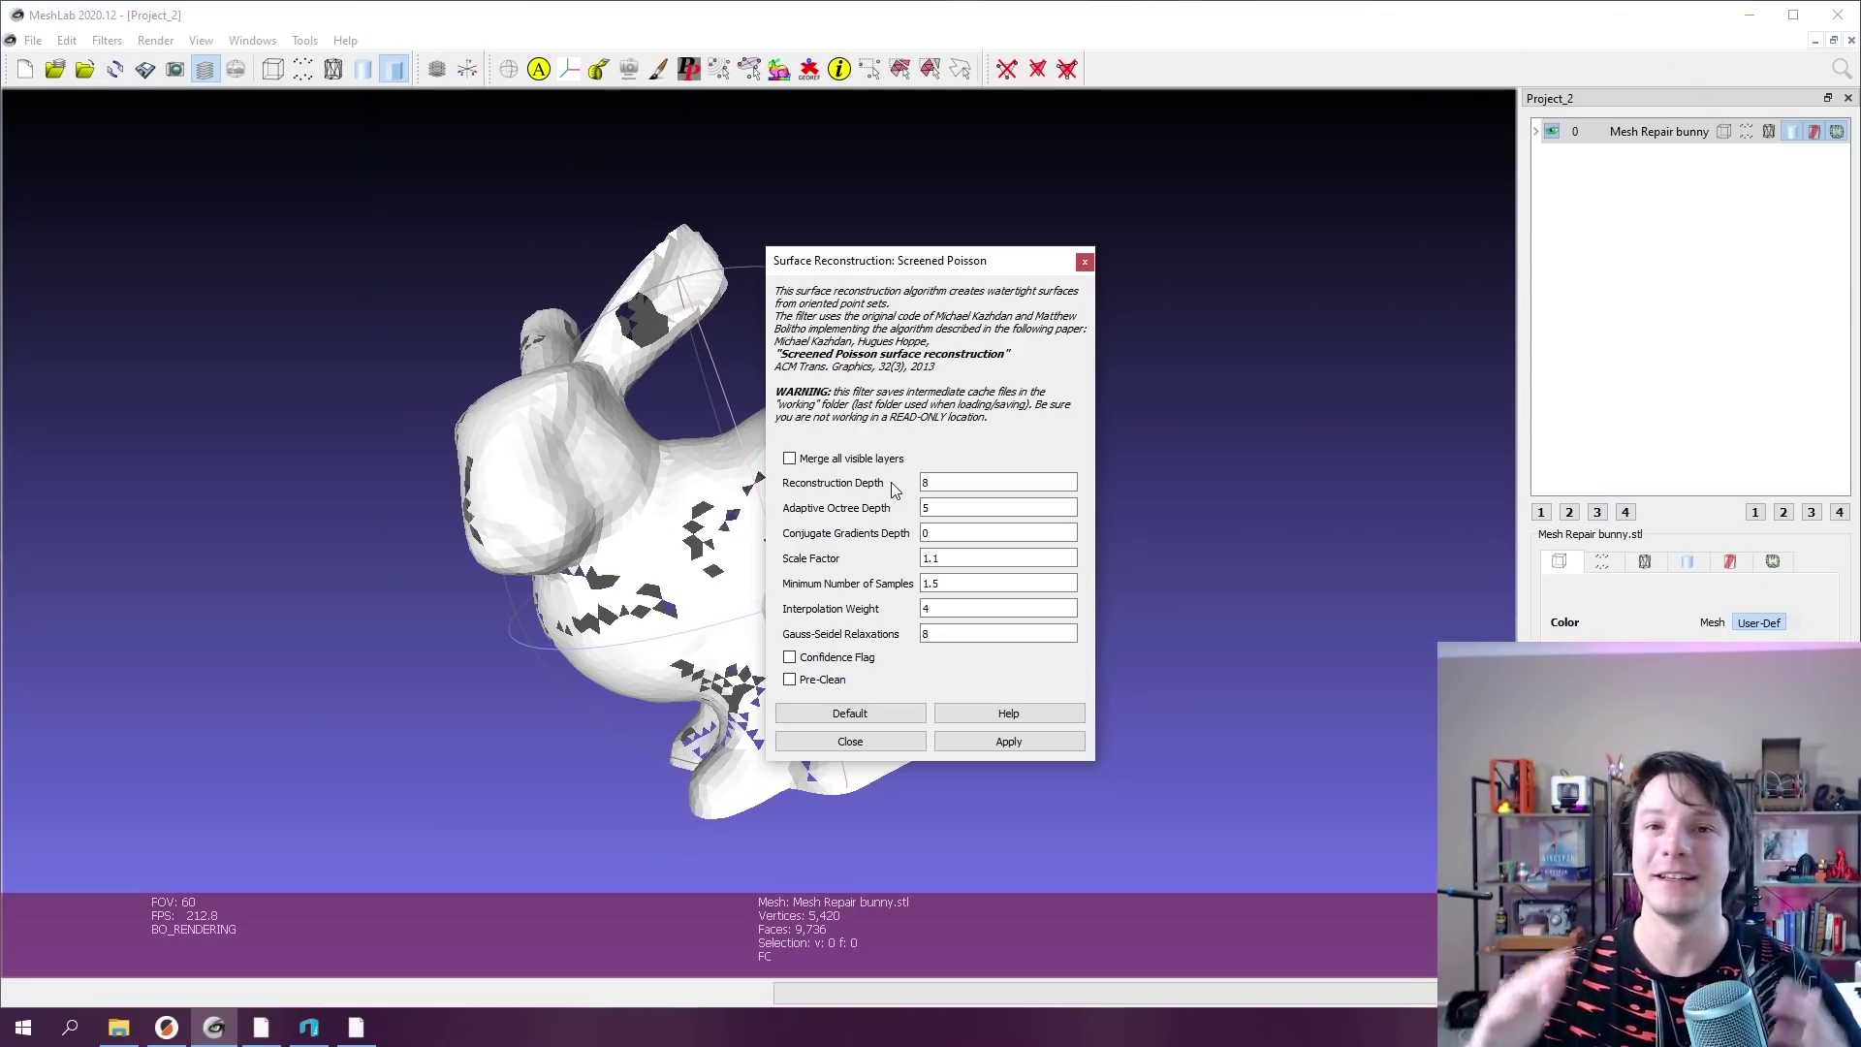
mouse_move(891, 482)
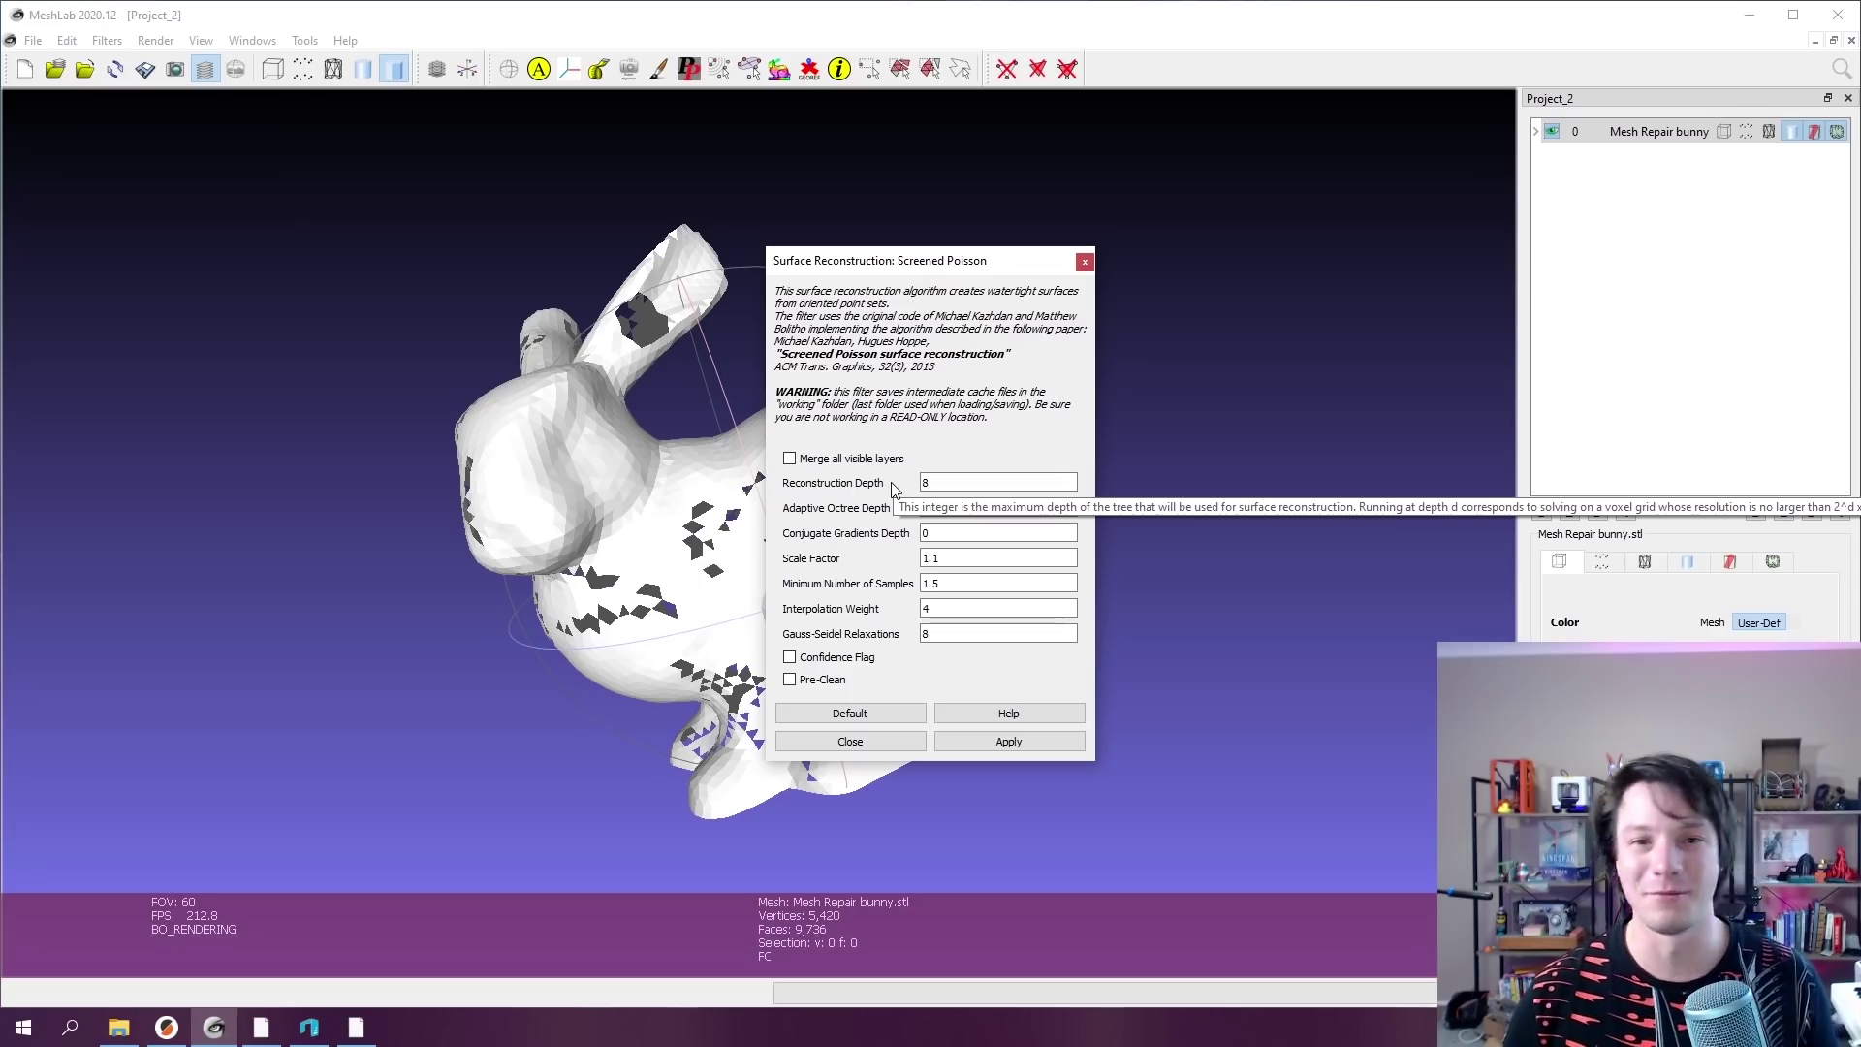
left_click(1002, 744)
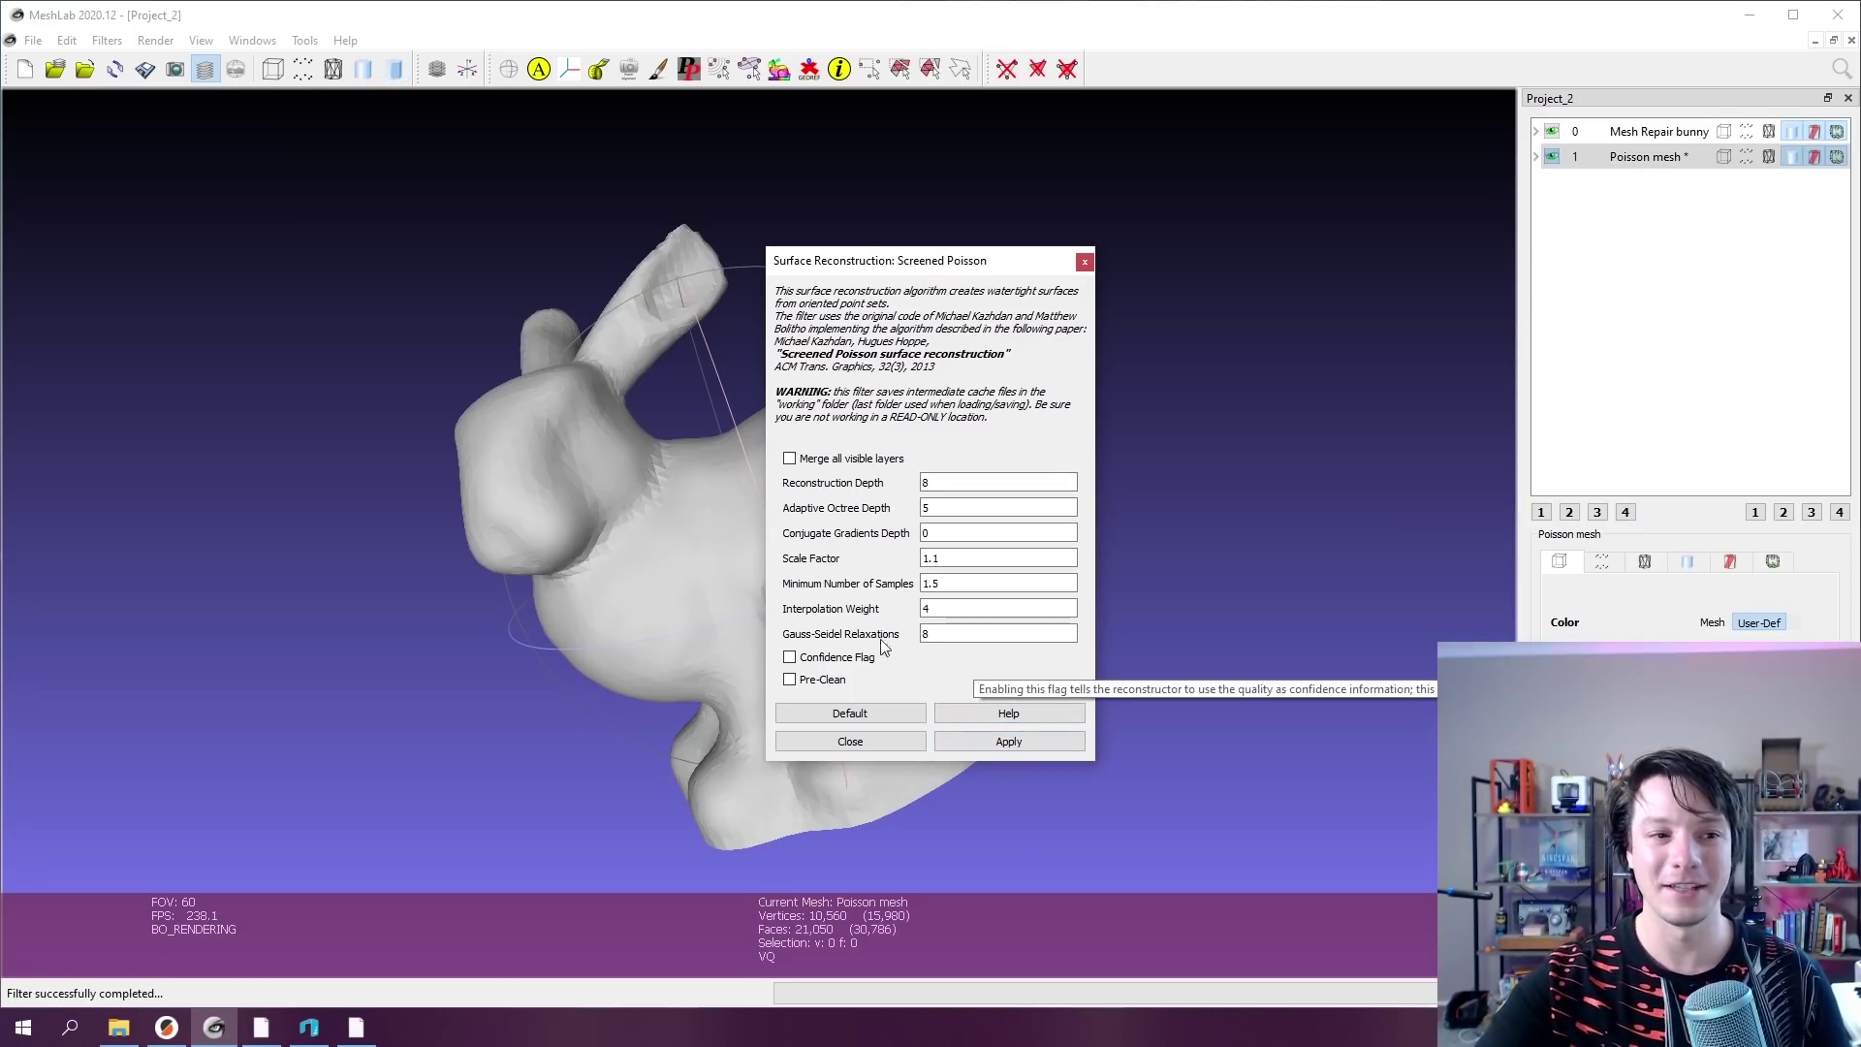
left_click_drag(905, 269, 1275, 237)
left_click_drag(843, 734, 739, 569)
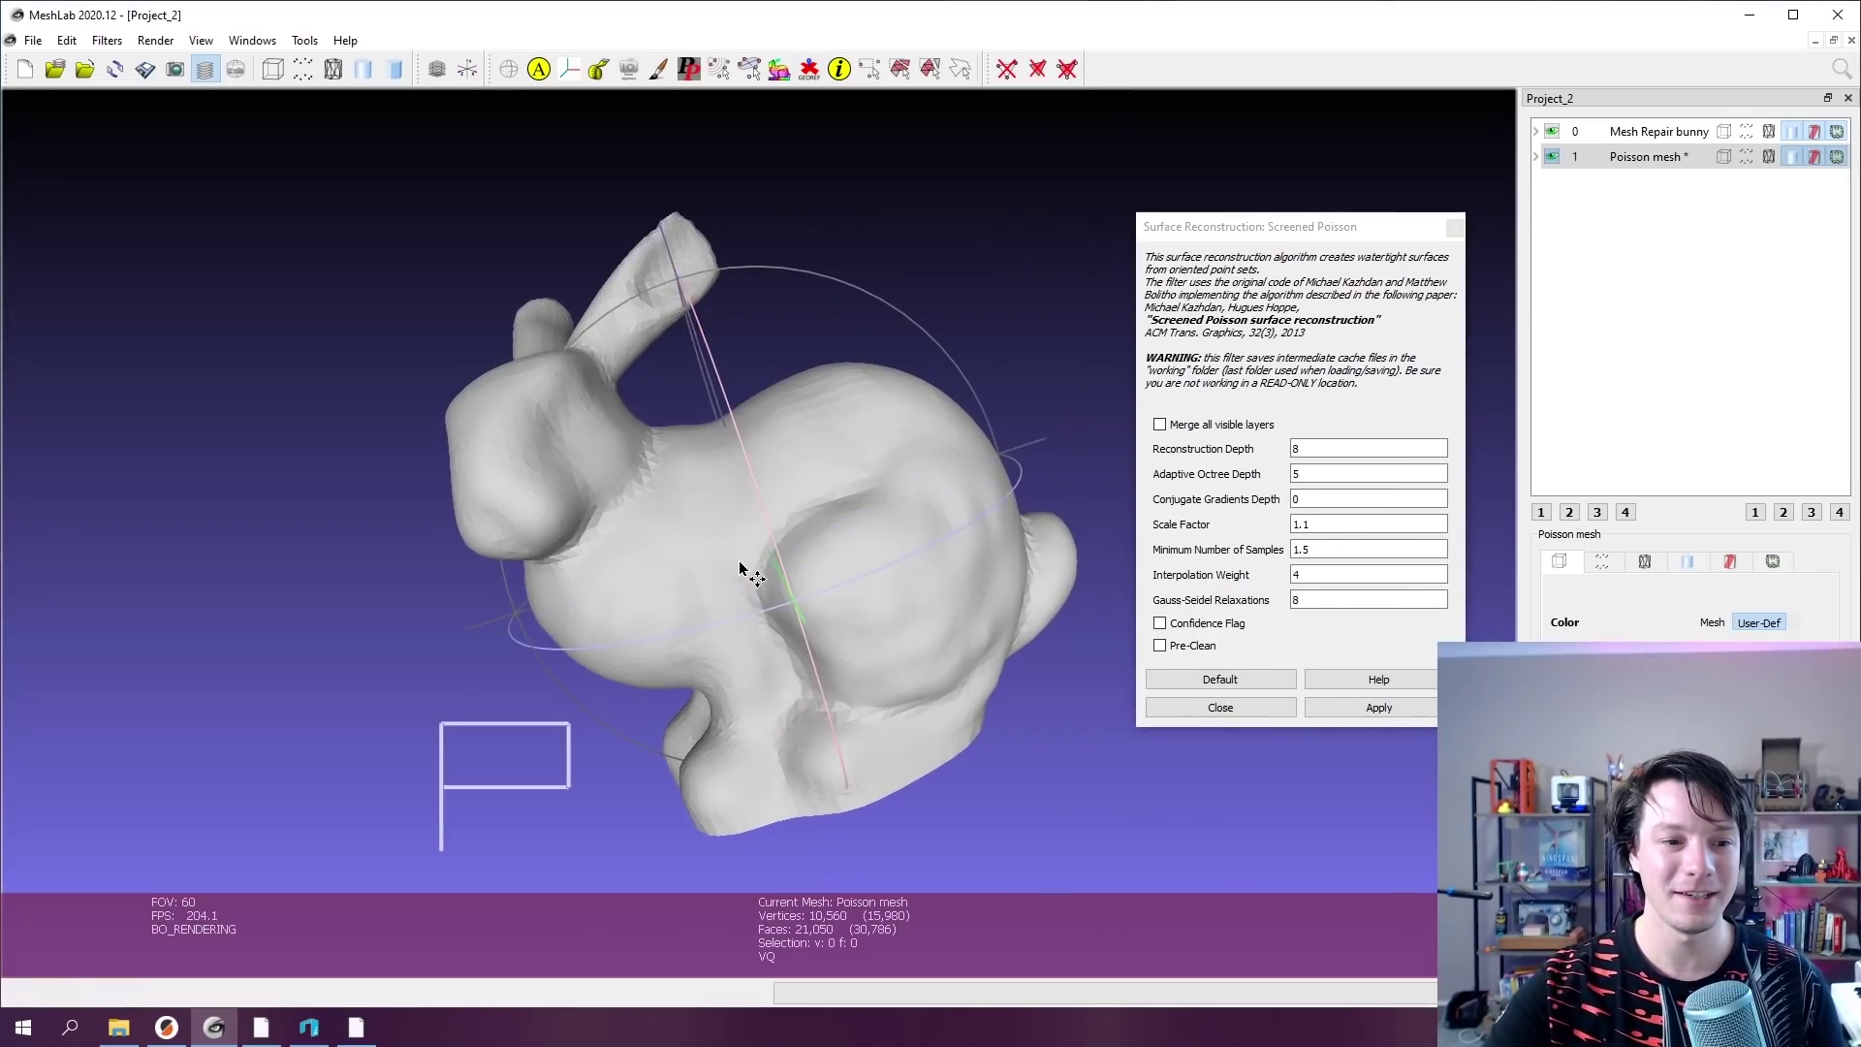
left_click(1454, 228)
left_click_drag(249, 657, 1256, 488)
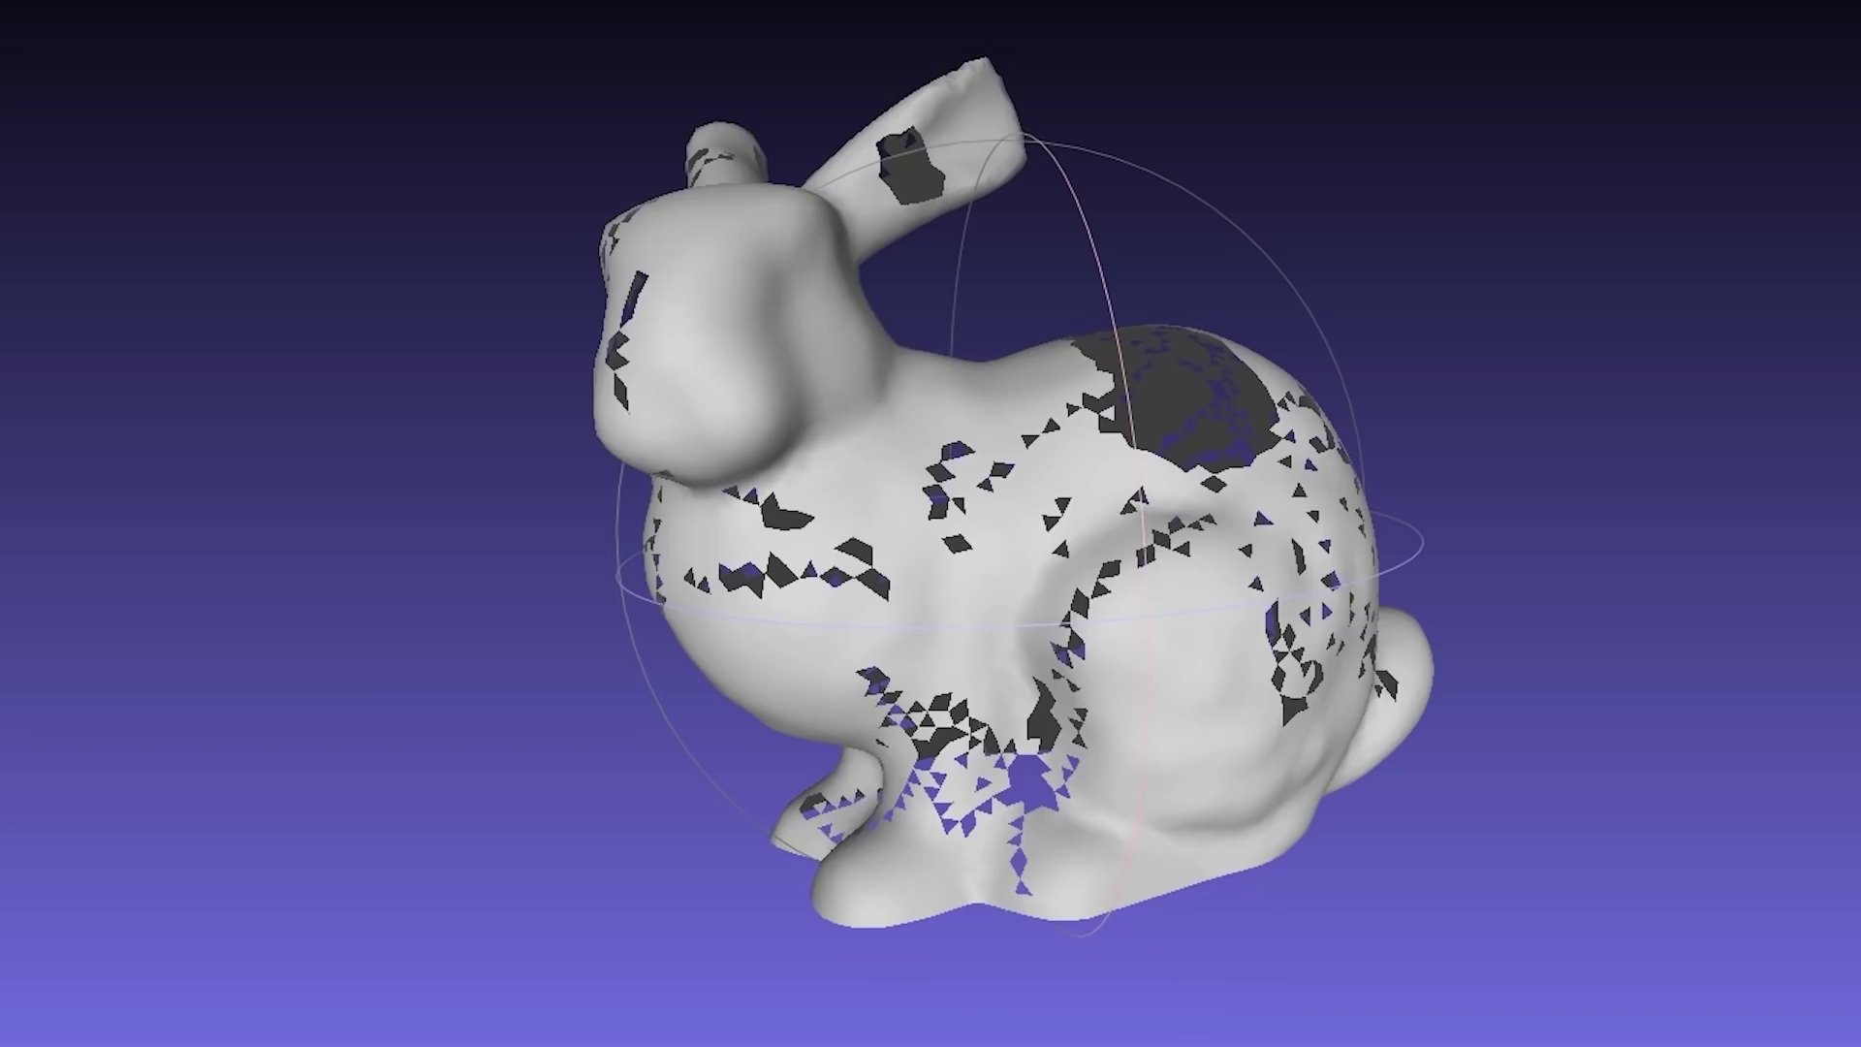
scroll(1124, 291, "up", 5)
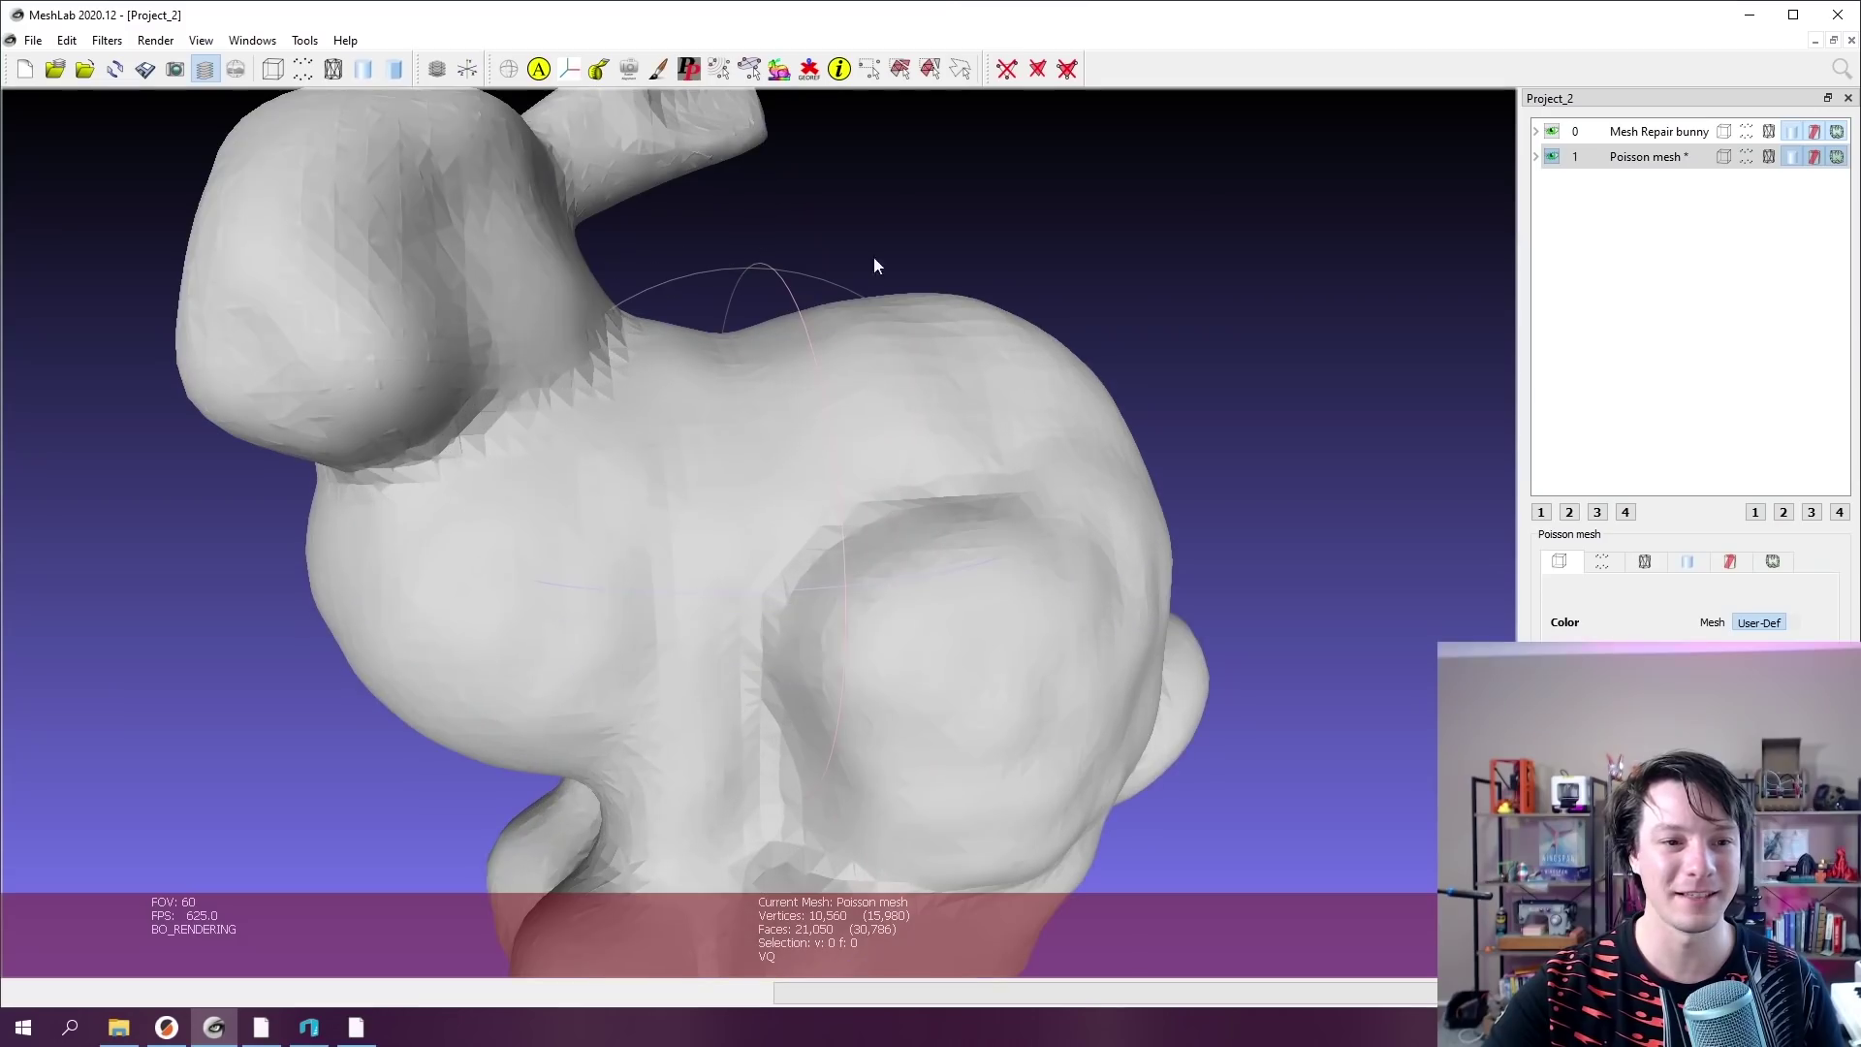
left_click(1552, 156)
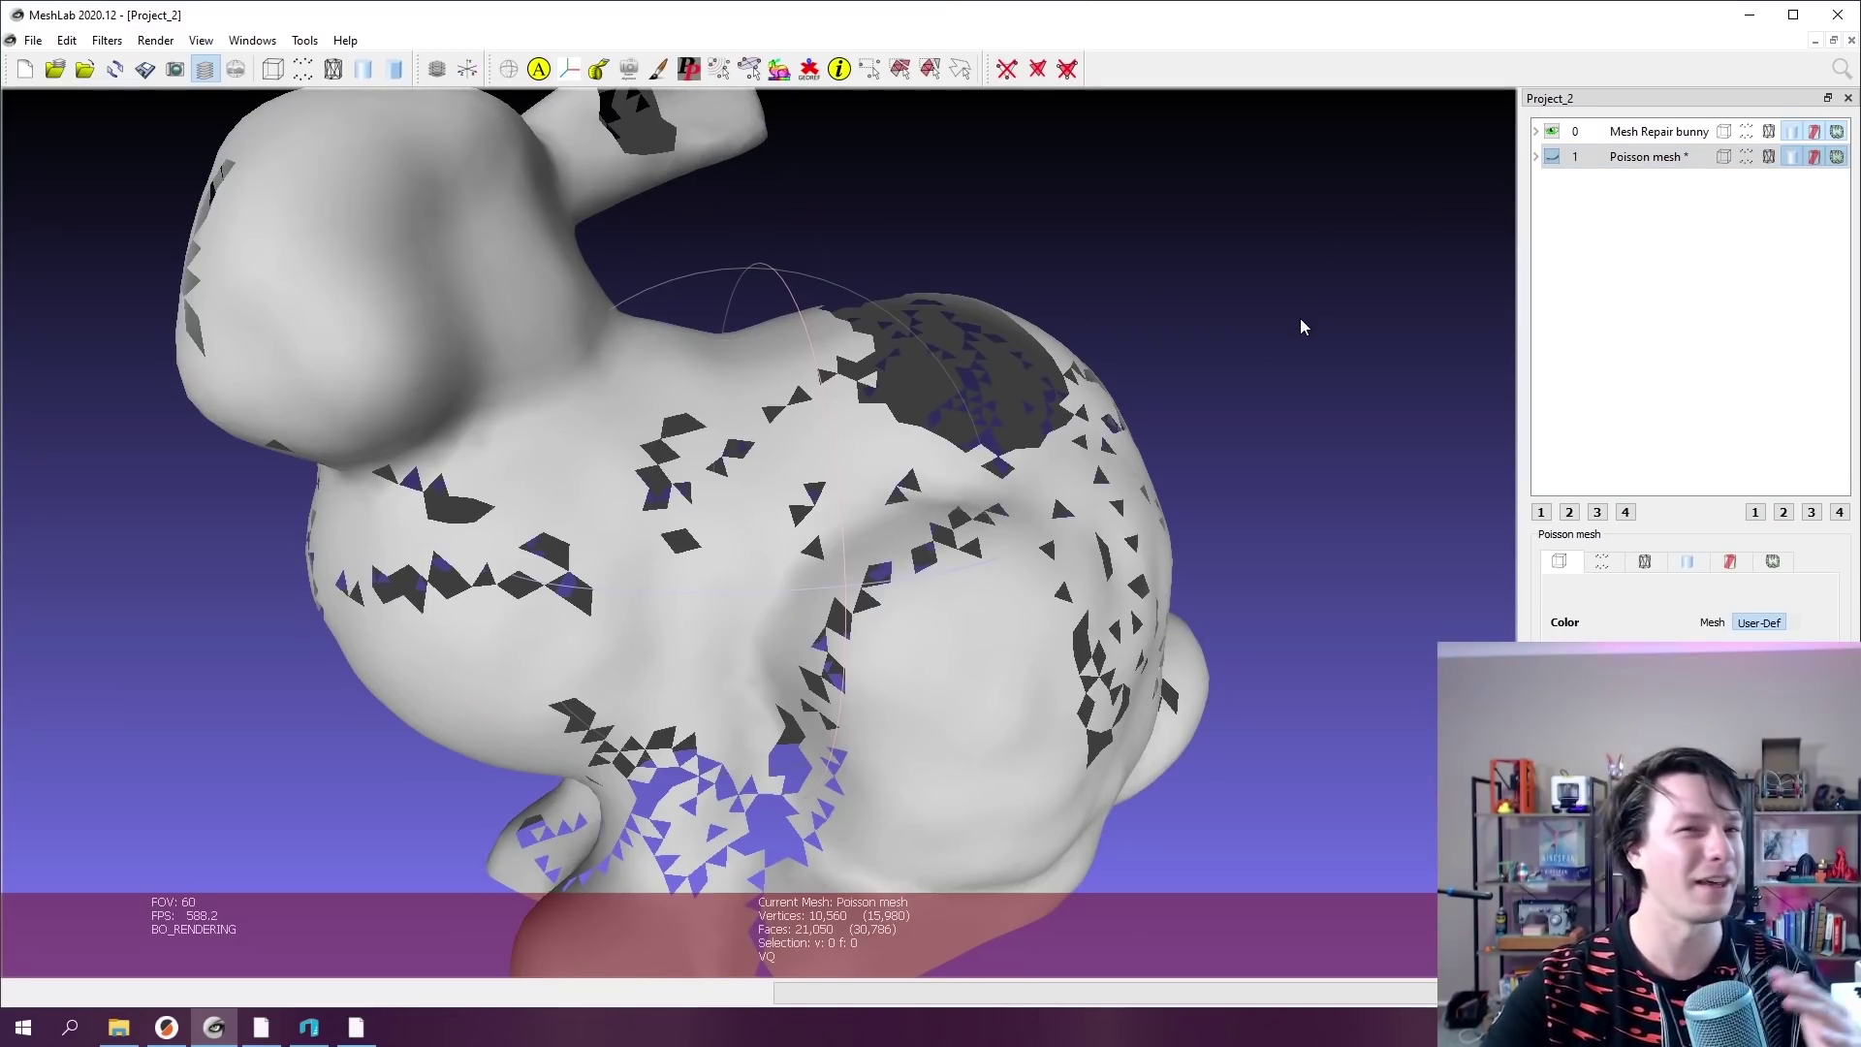
left_click(1551, 156)
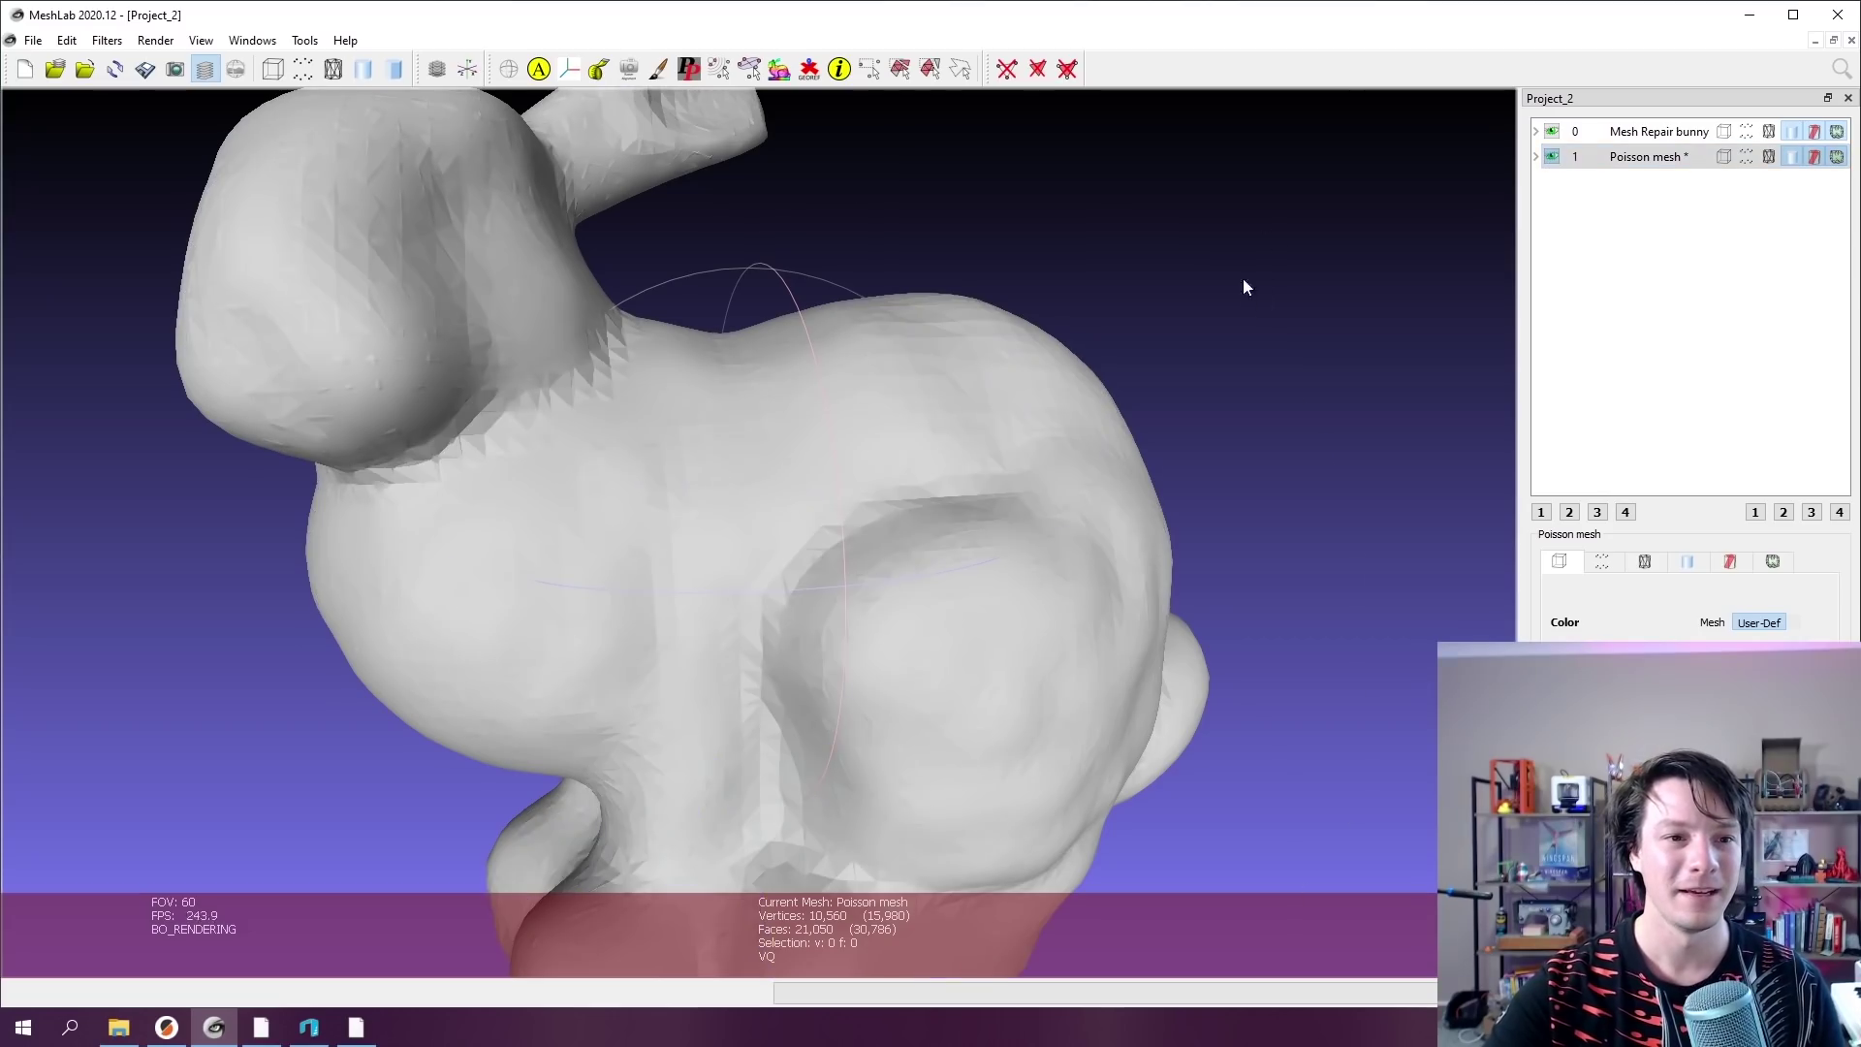
scroll(1238, 281, "down", 3)
left_click_drag(1231, 287, 985, 291)
scroll(1014, 288, "up", 5)
scroll(1013, 282, "down", 5)
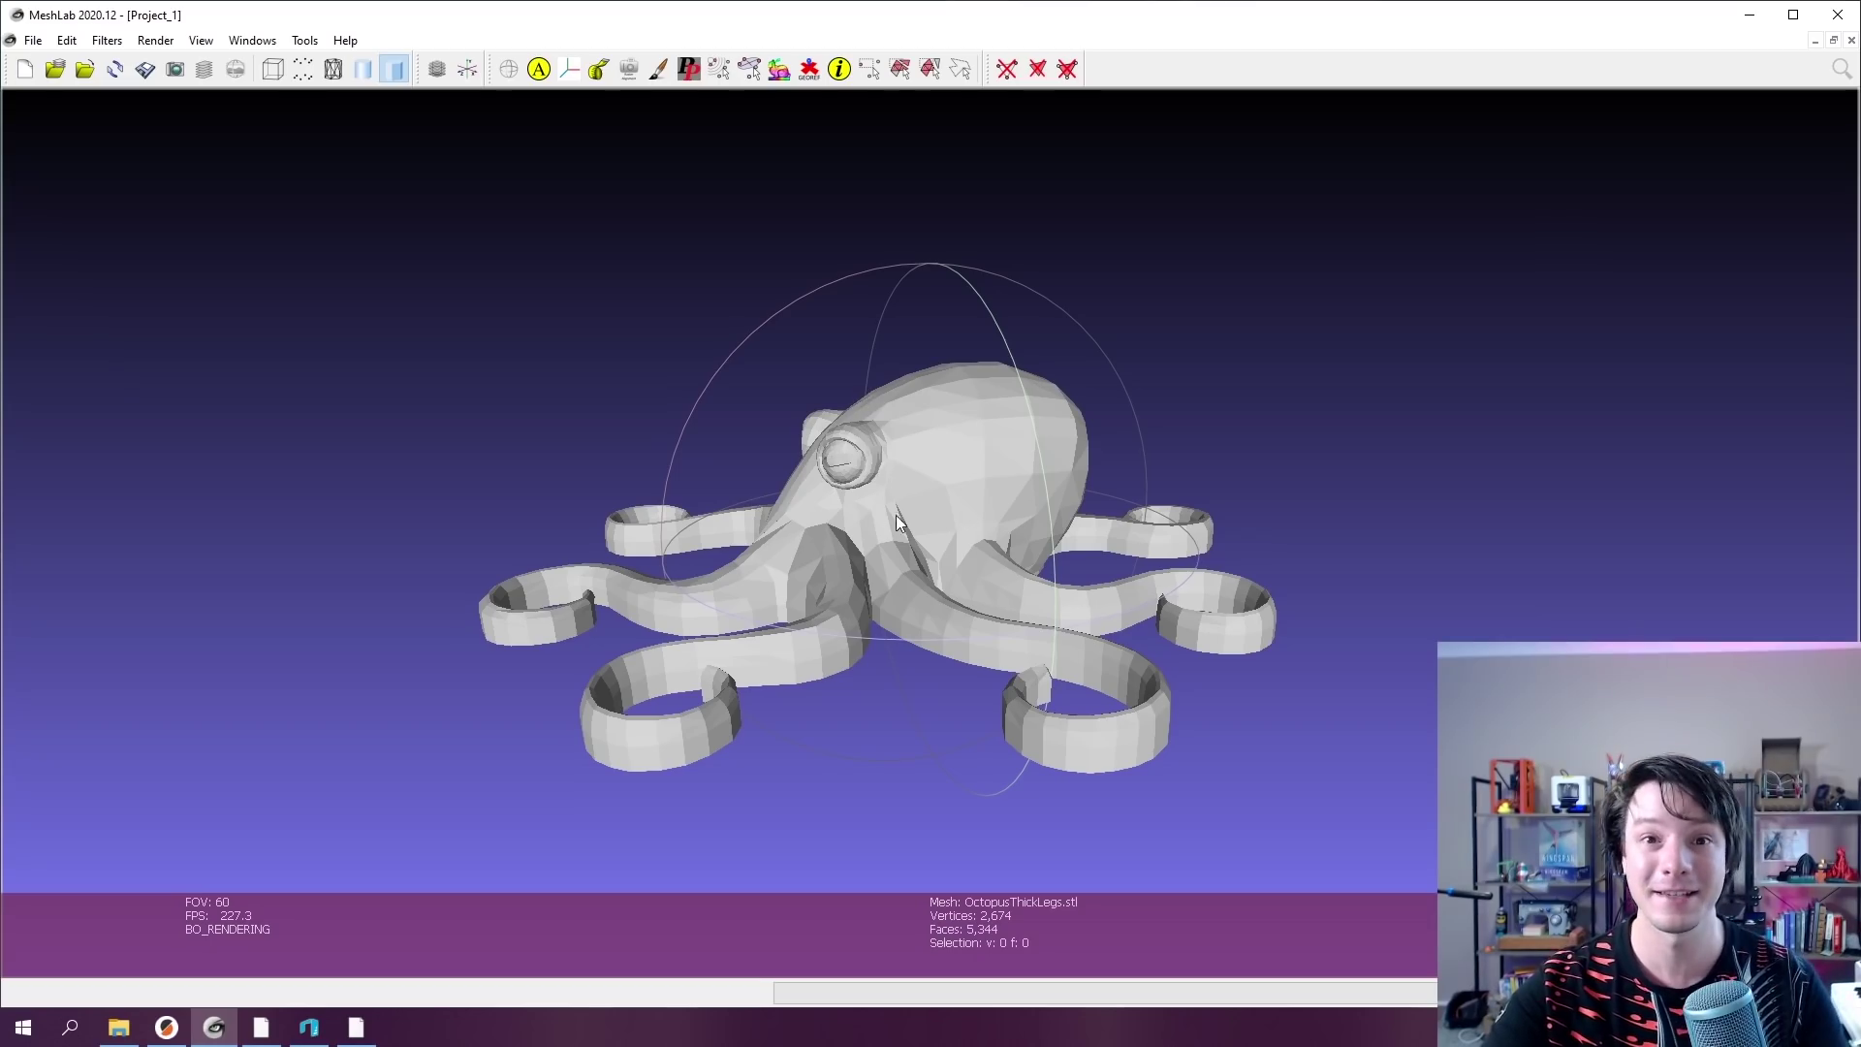
left_click_drag(467, 435, 699, 531)
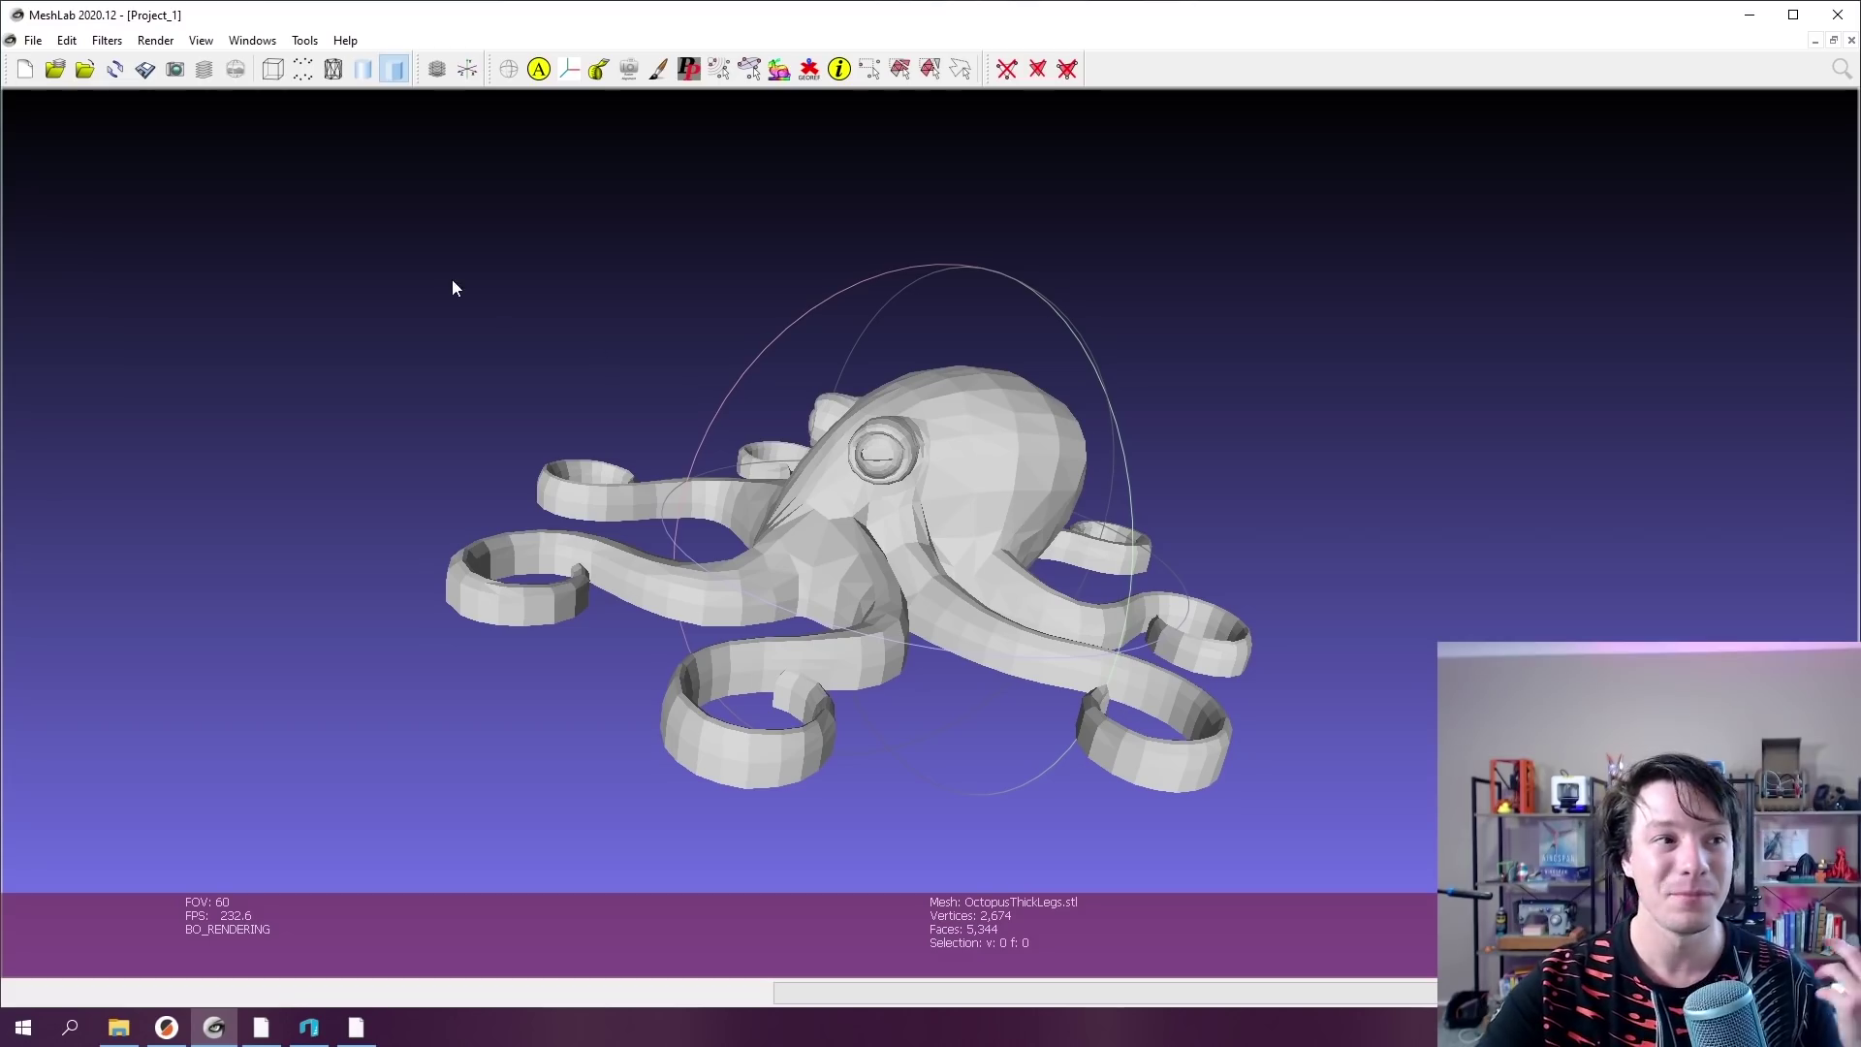
- Apply 3-iteration Loop subdivision to the octopus, reaching 17,478 vertices and 34,952 faces
left_click(118, 40)
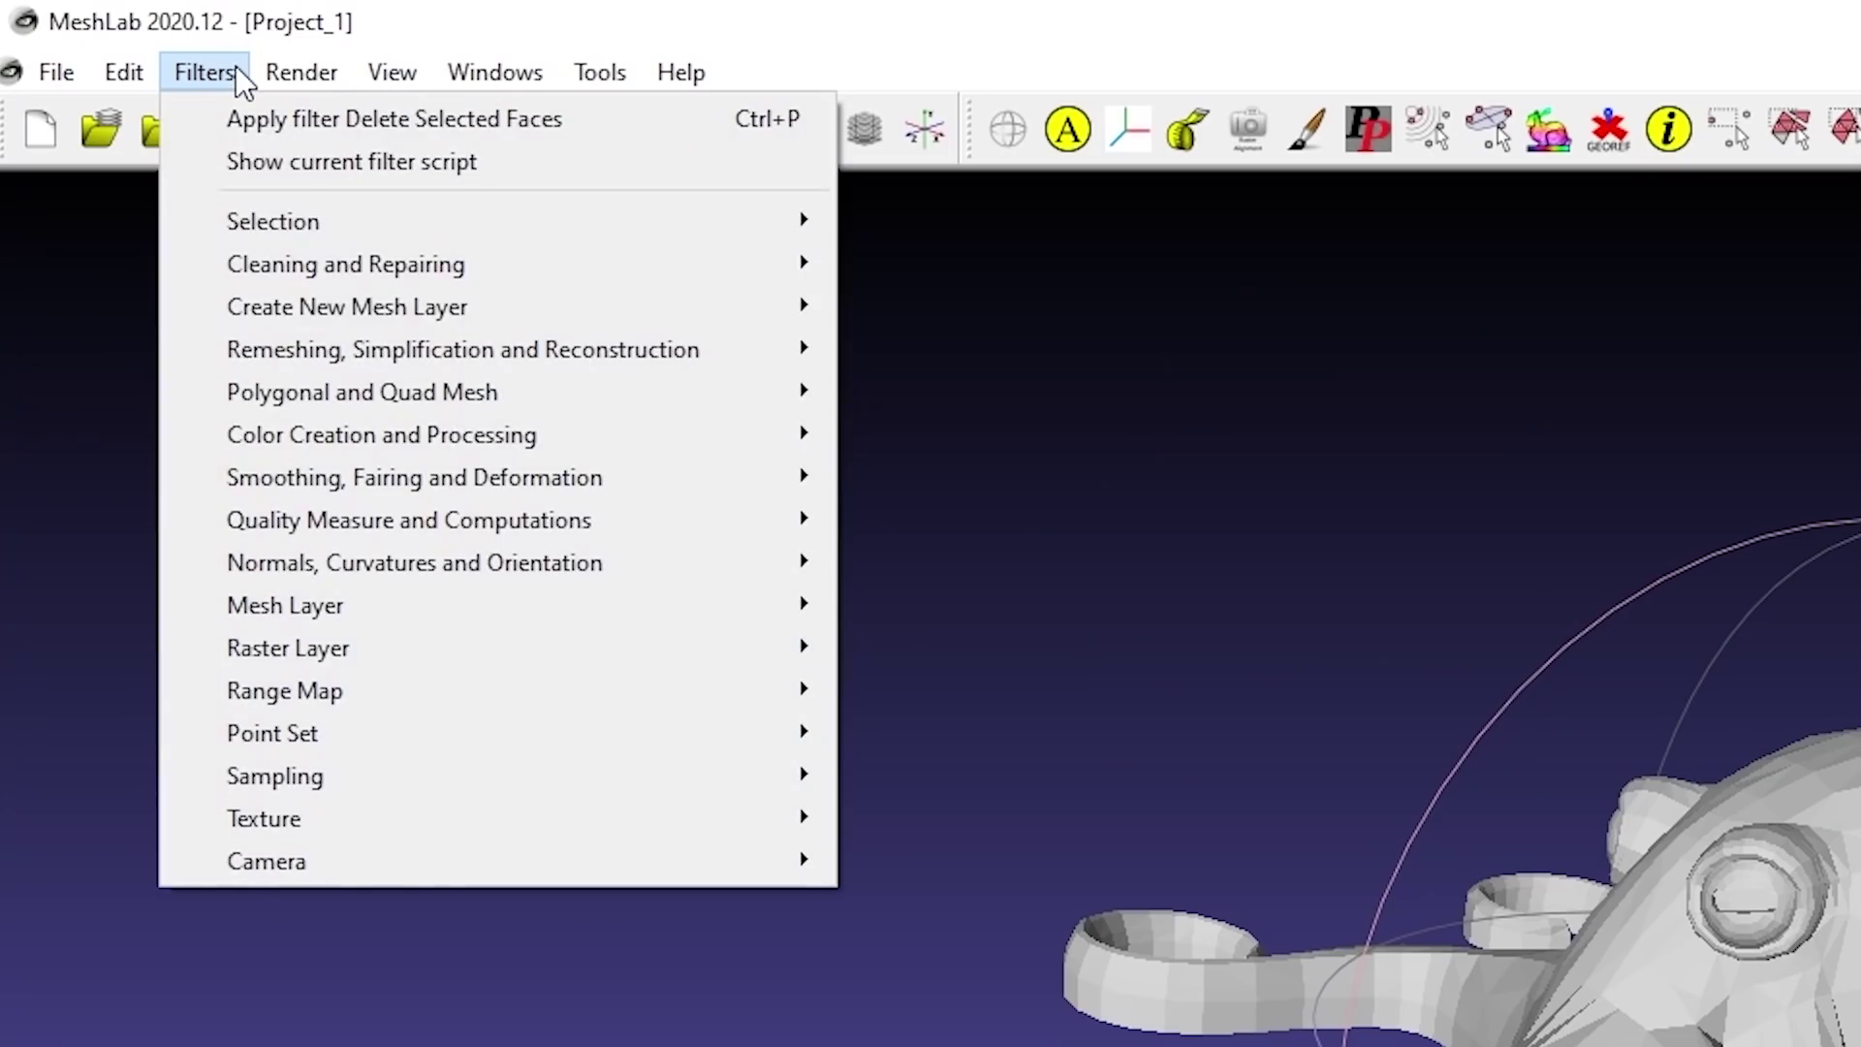
mouse_move(539, 347)
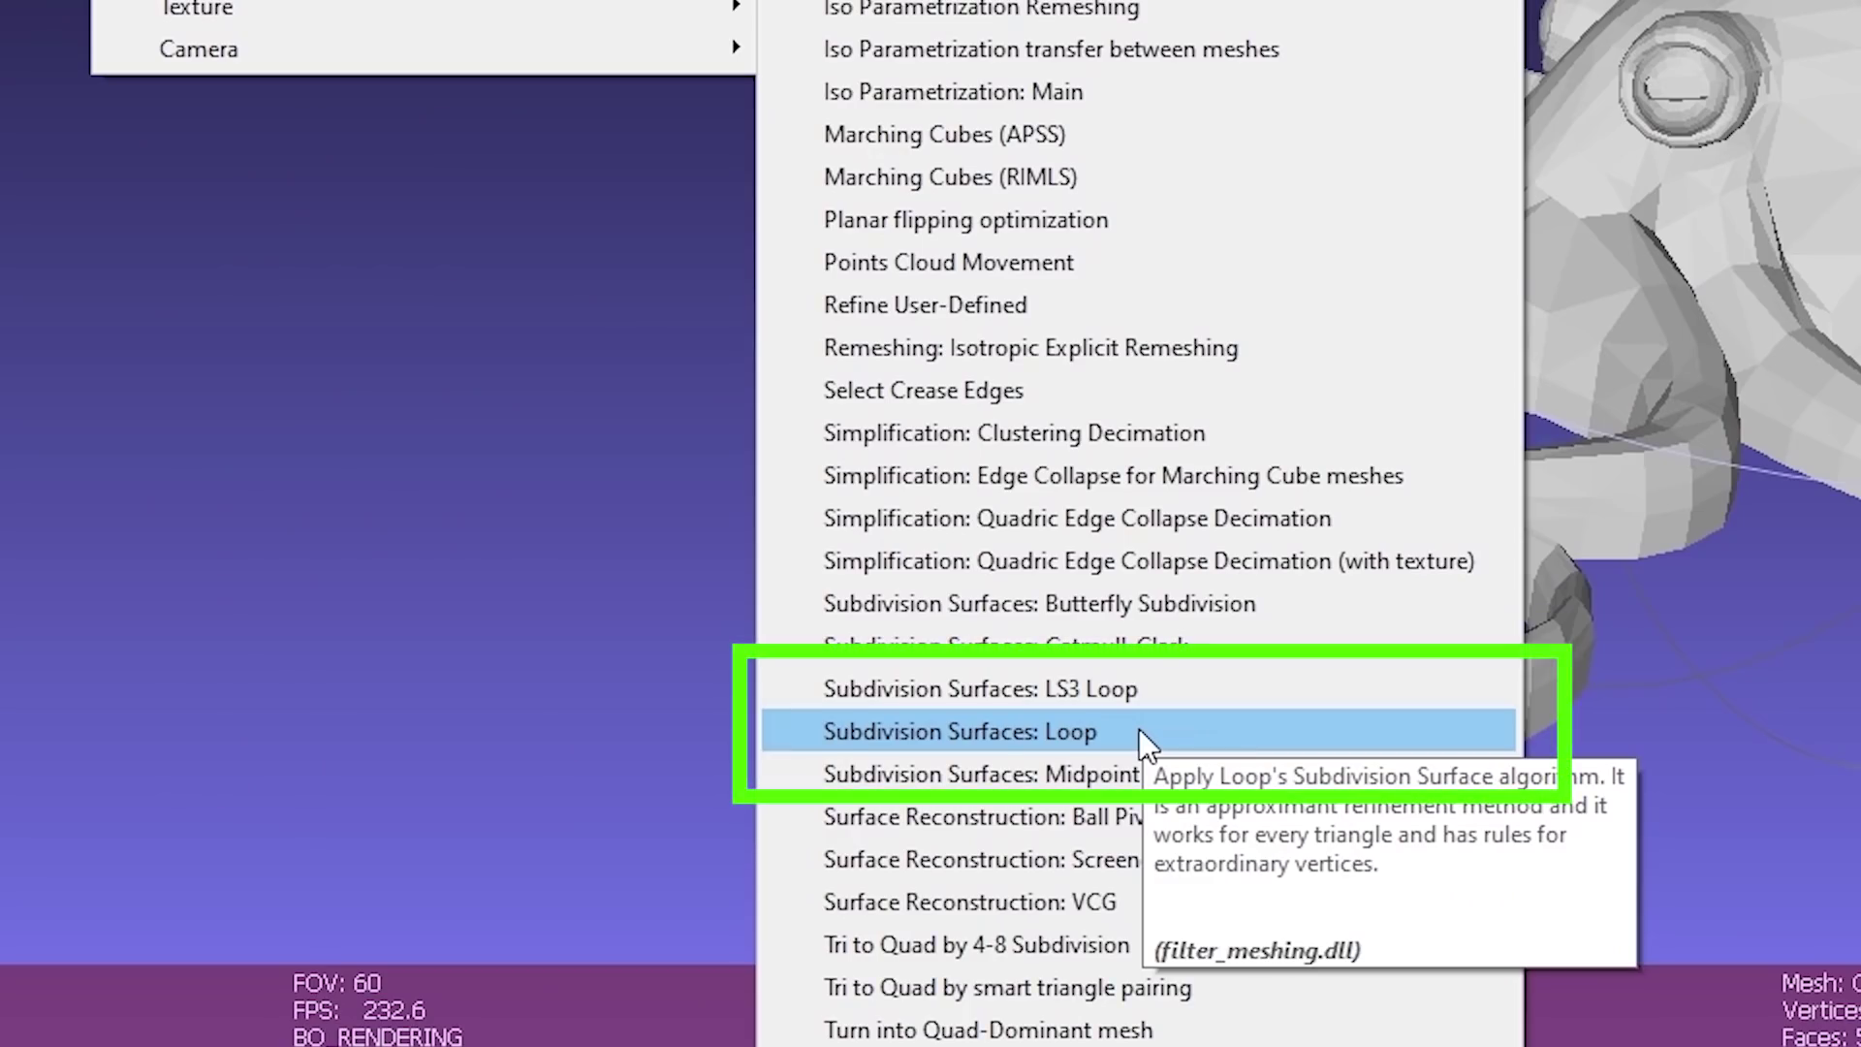
left_click(1137, 729)
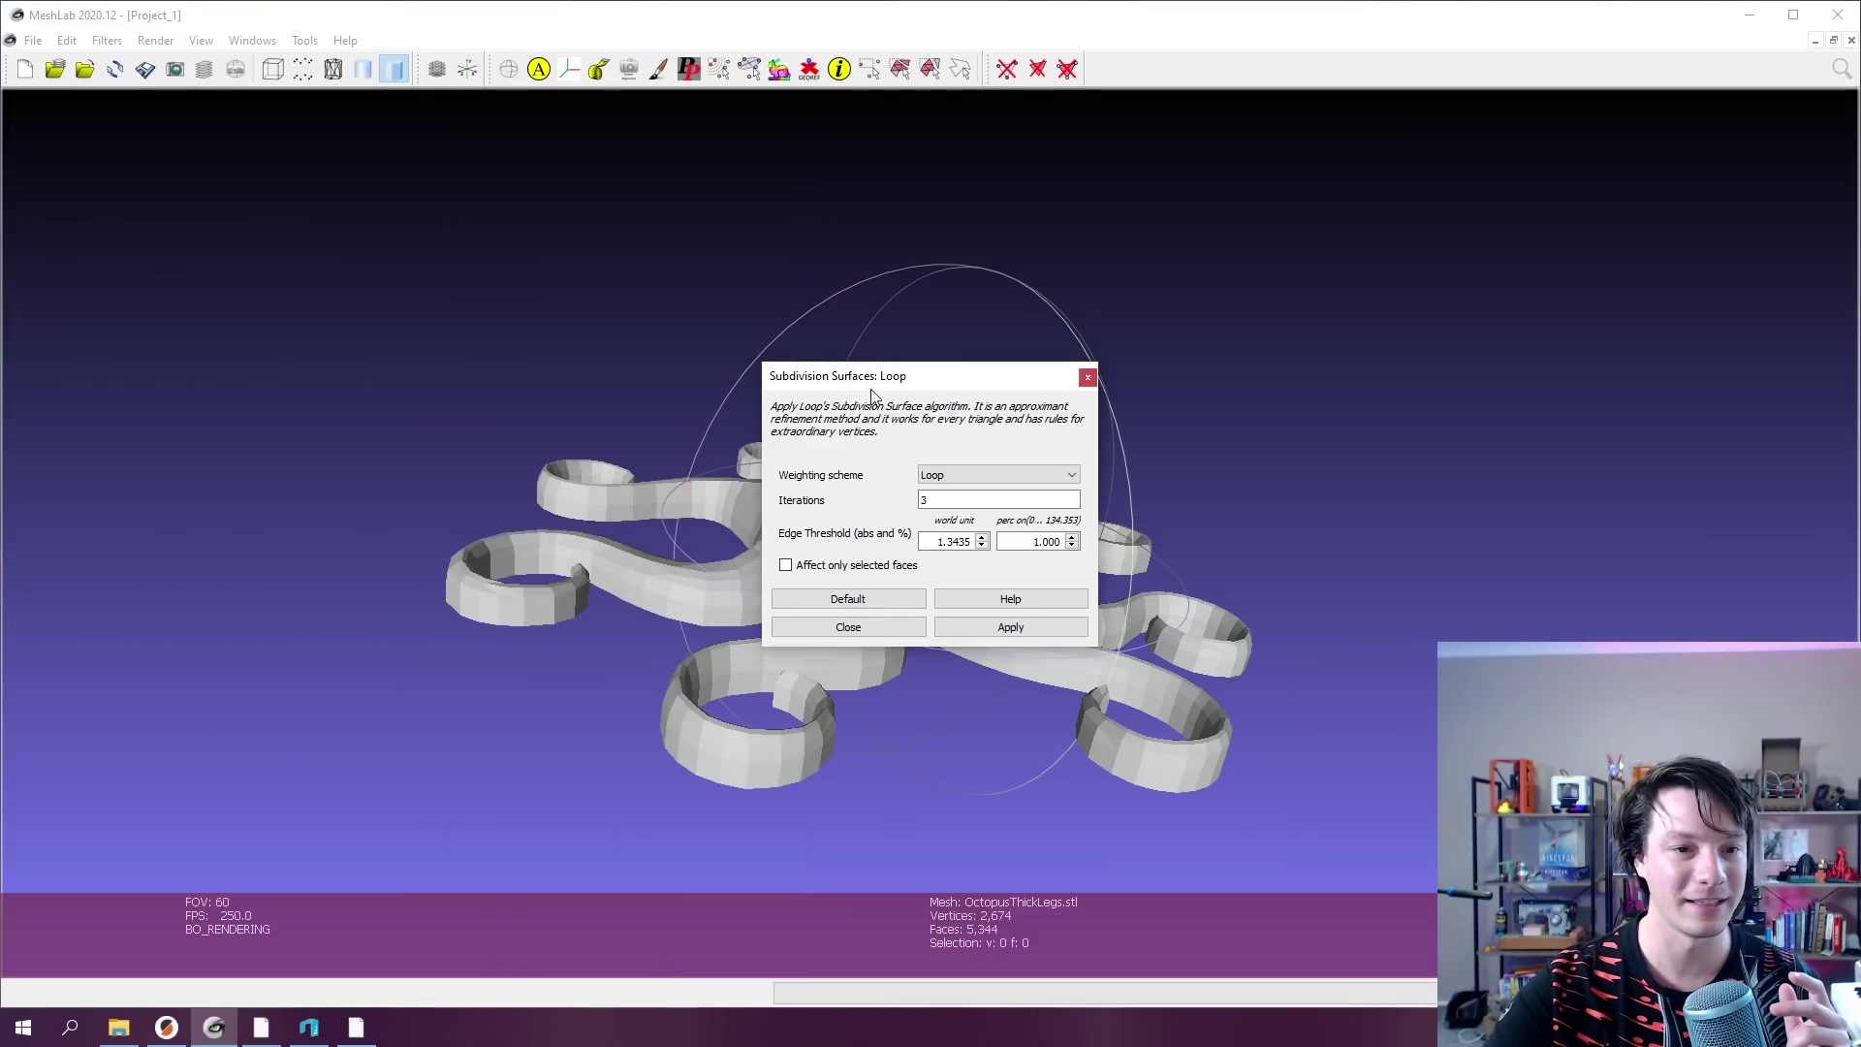
left_click_drag(872, 391, 1367, 286)
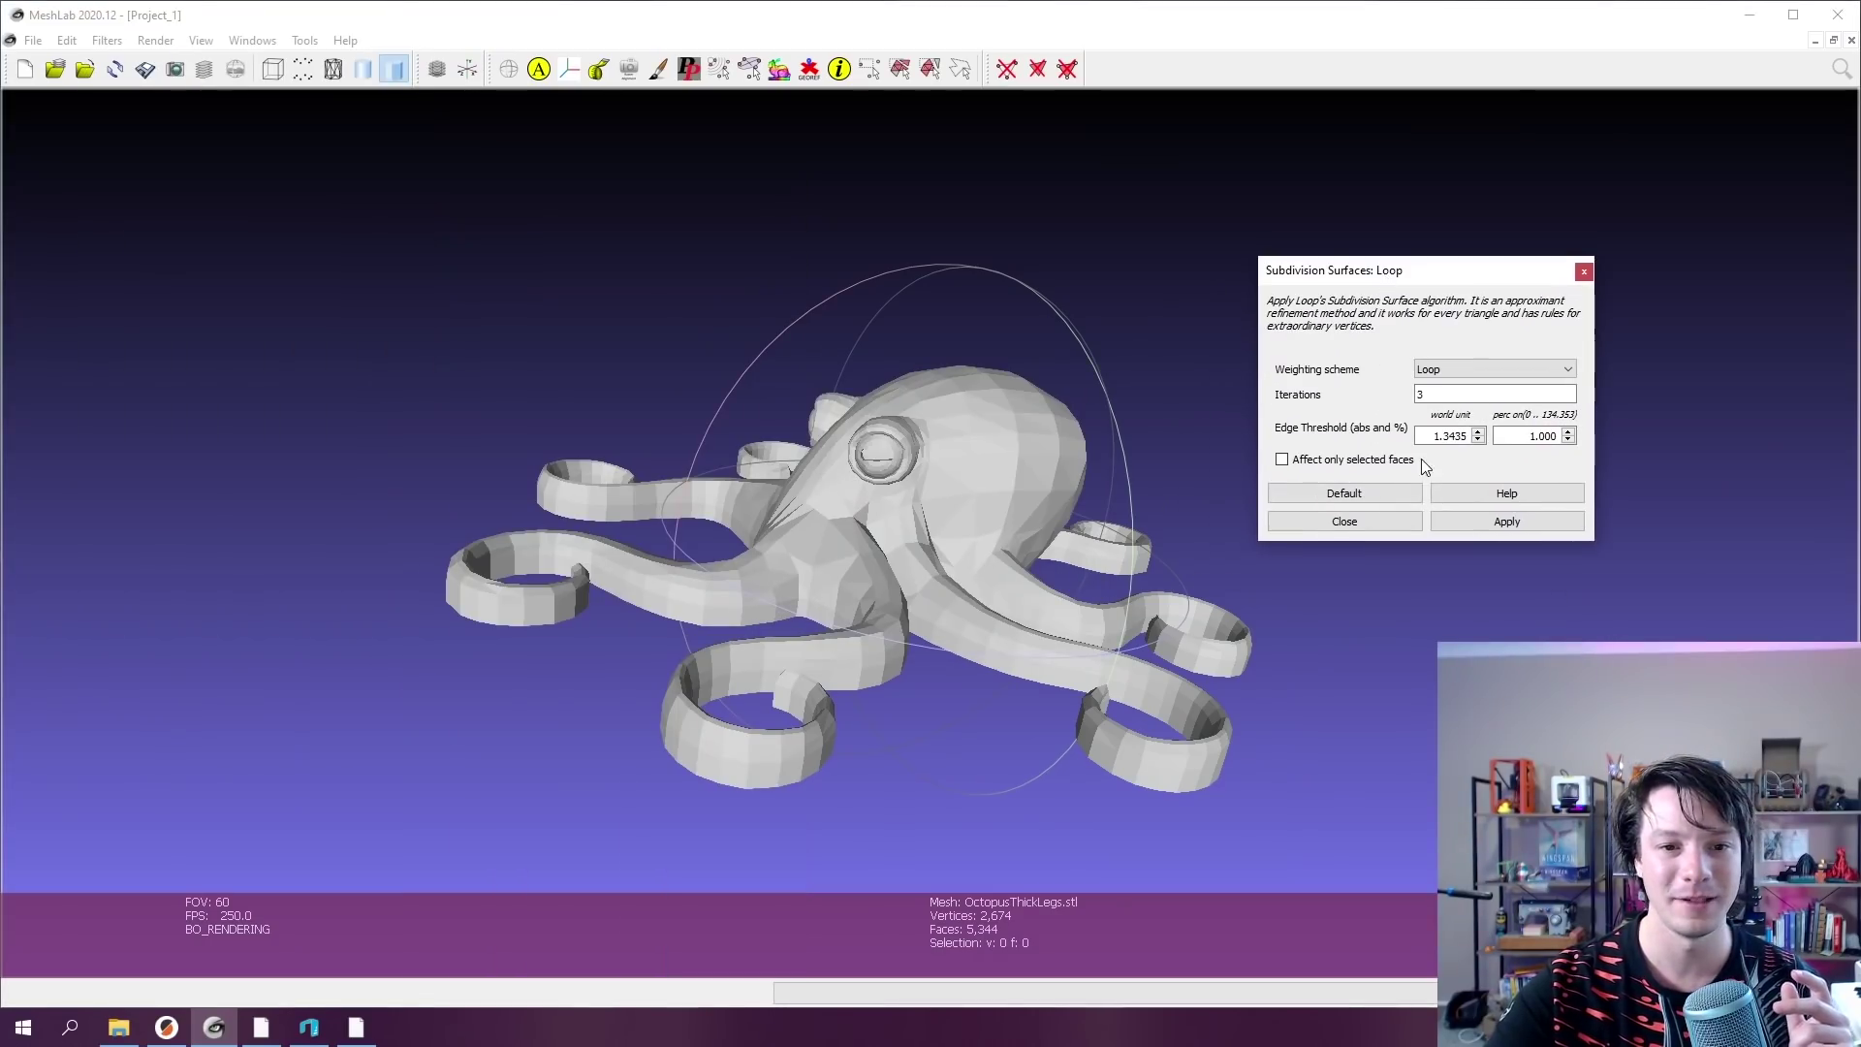
left_click(1505, 520)
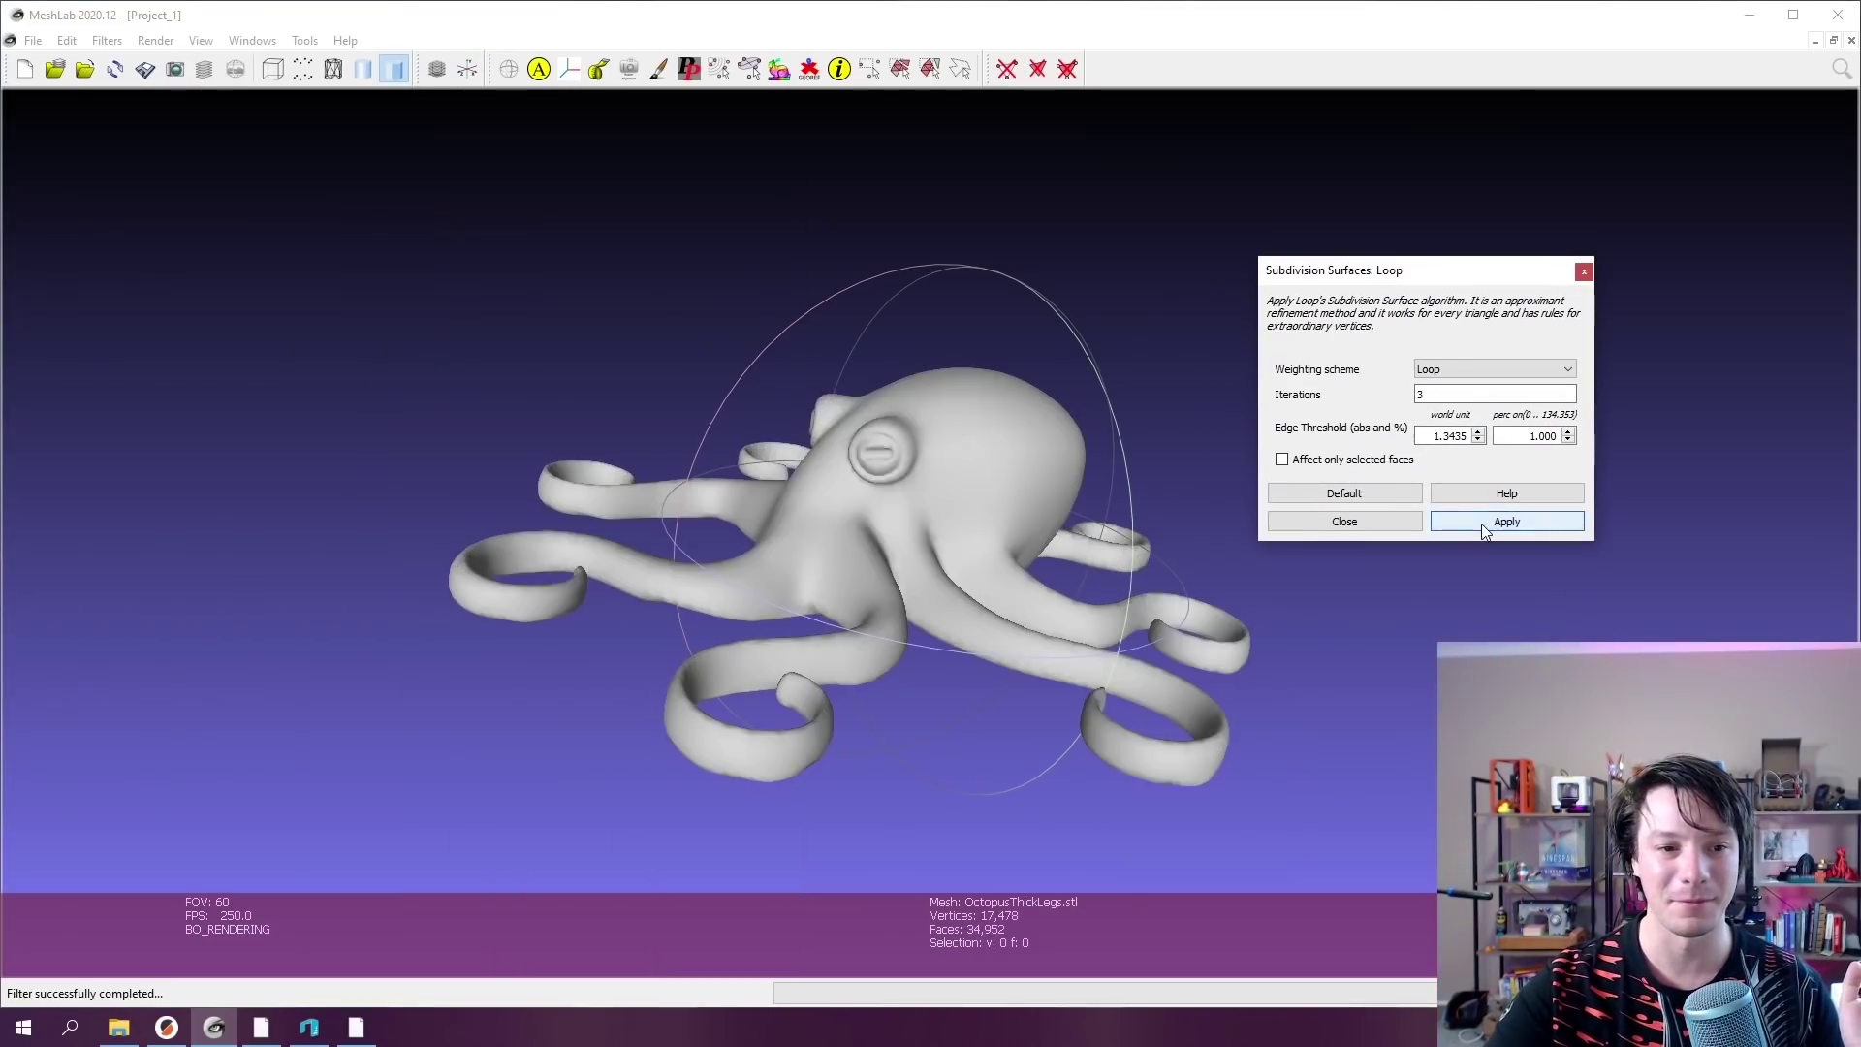
left_click(397, 65)
left_click(397, 66)
left_click_drag(659, 543, 826, 676)
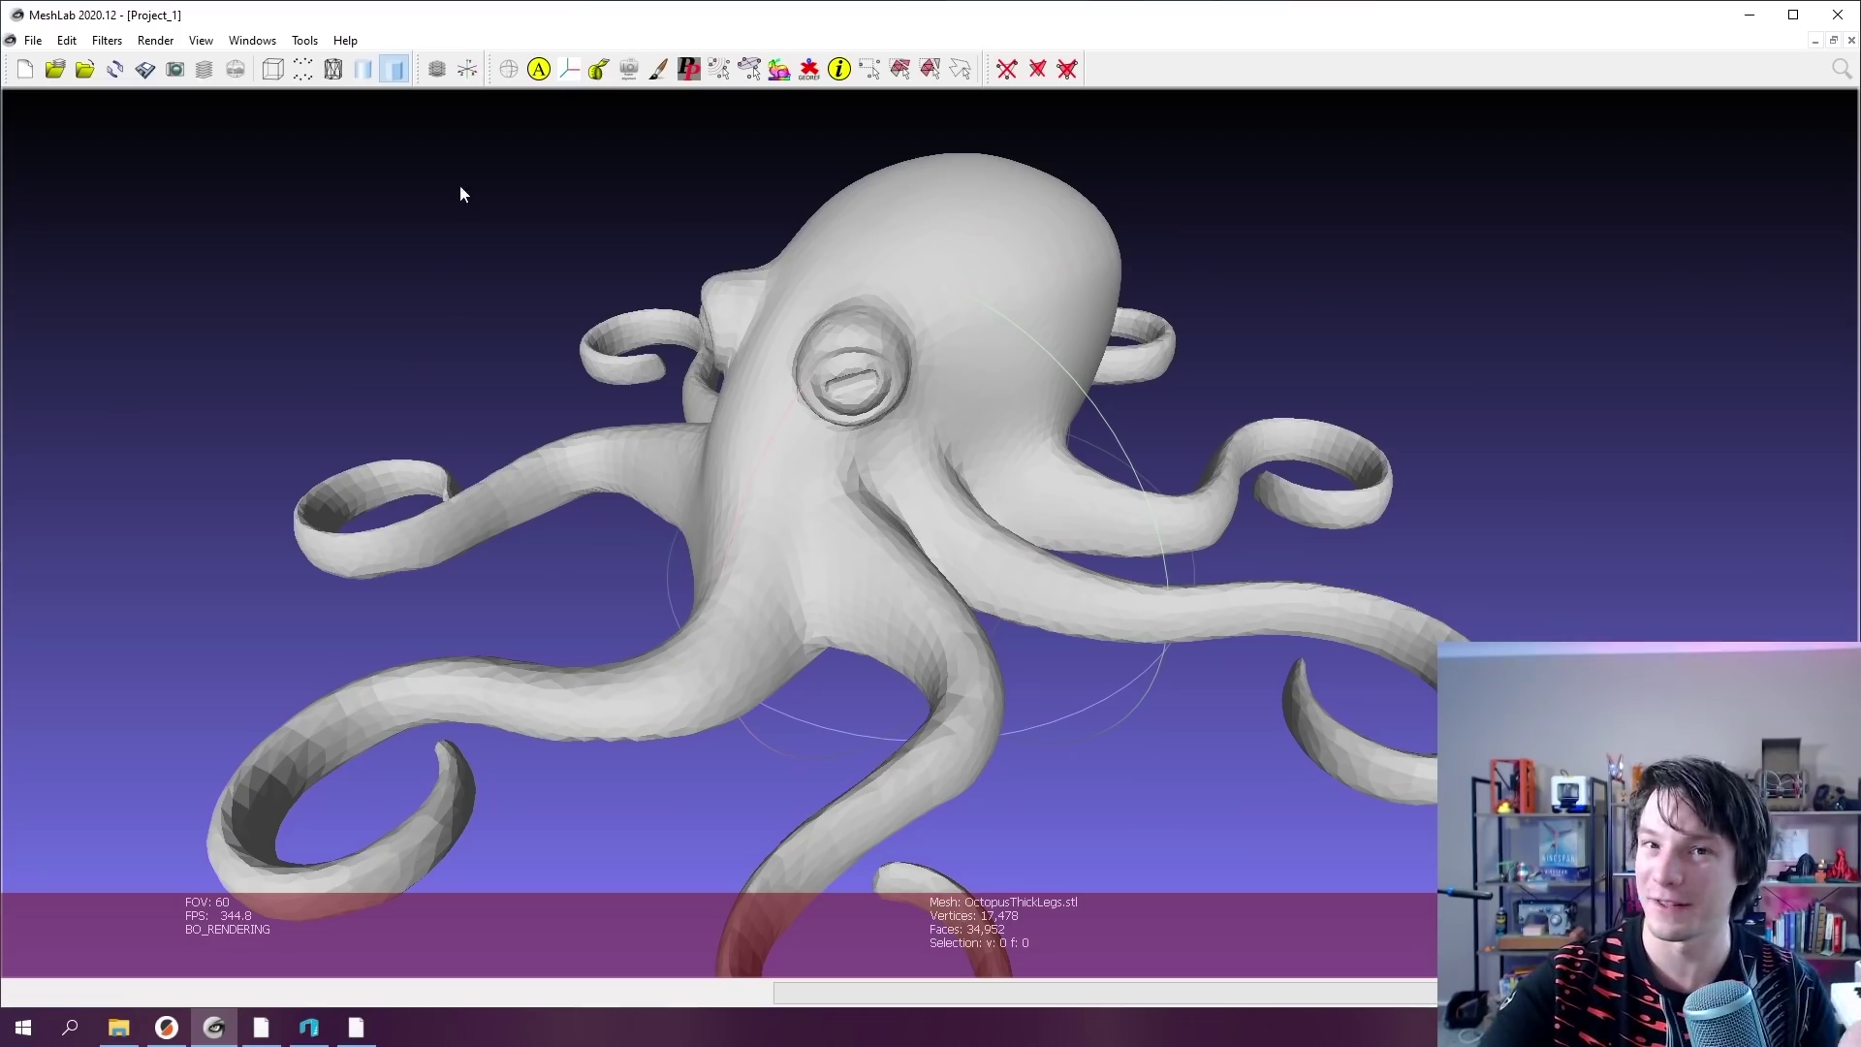
- Zoom and orbit around the subdivided octopus to inspect its head, mouth and underside
scroll(789, 304, "up", 5)
left_click_drag(788, 305, 800, 334)
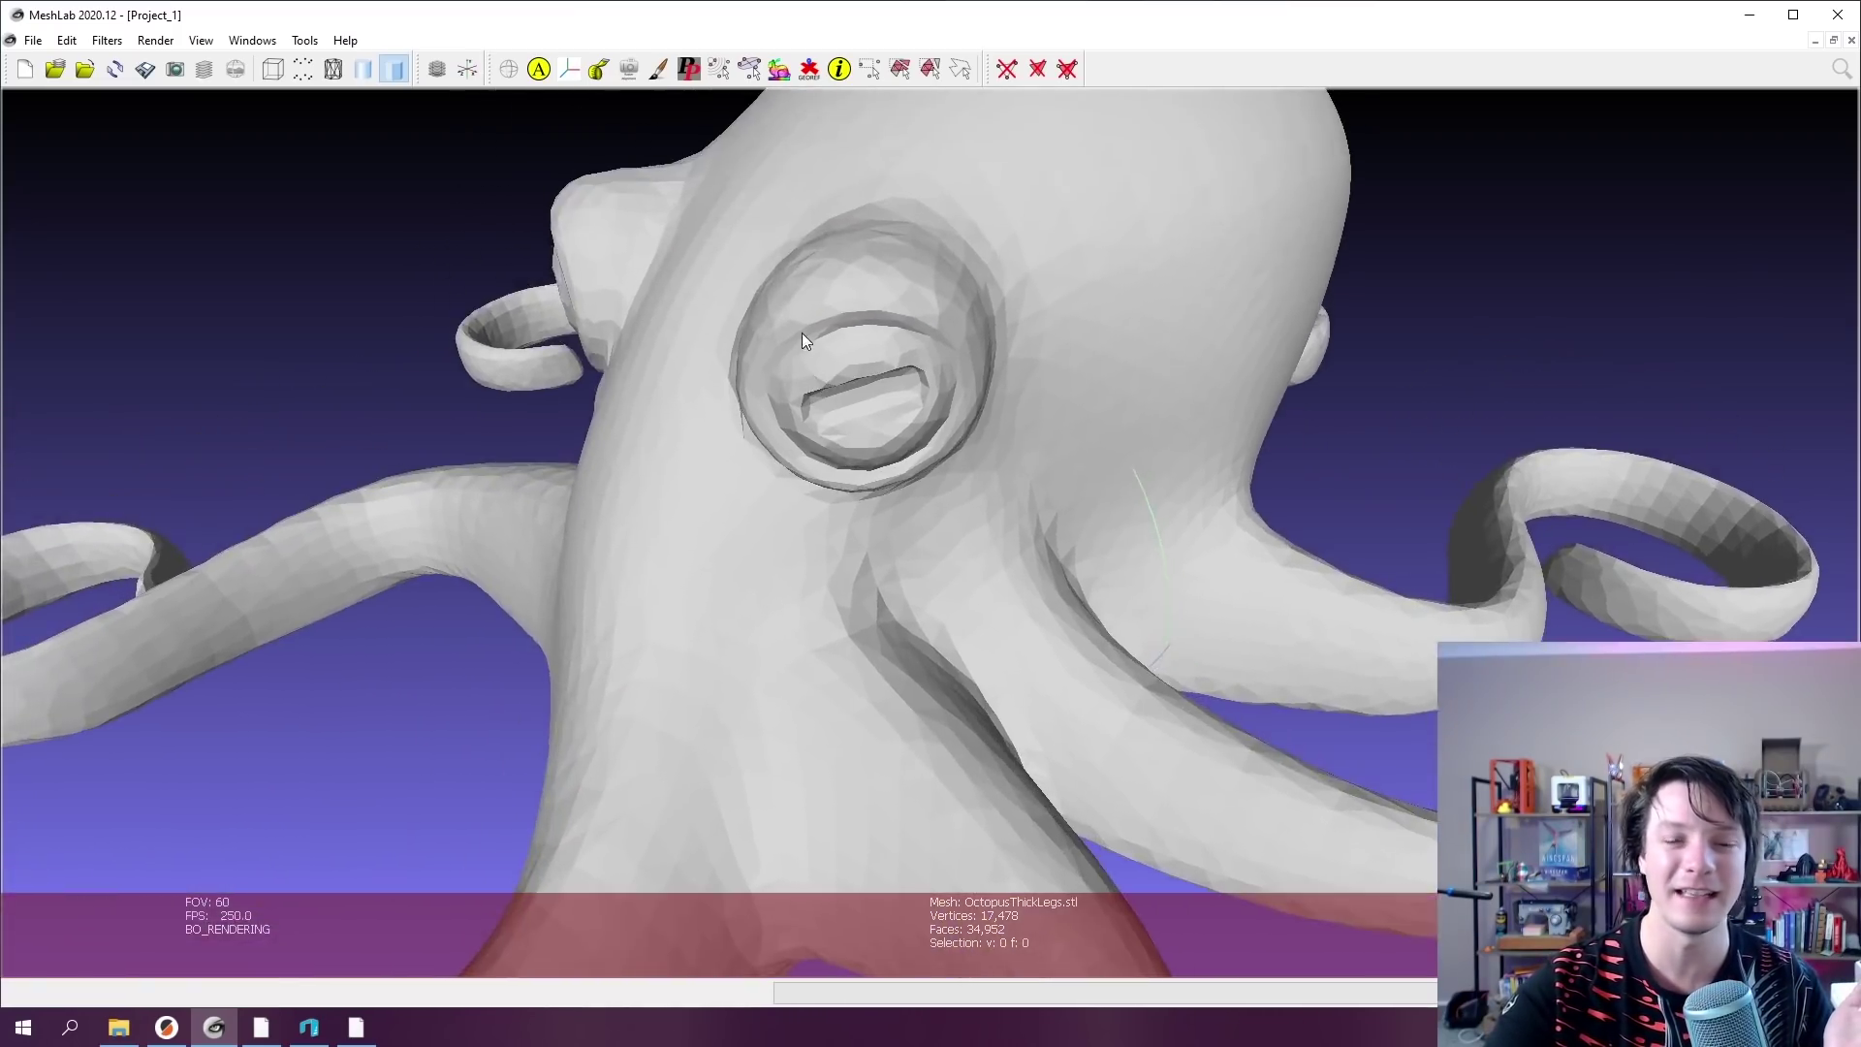
scroll(858, 381, "down", 10)
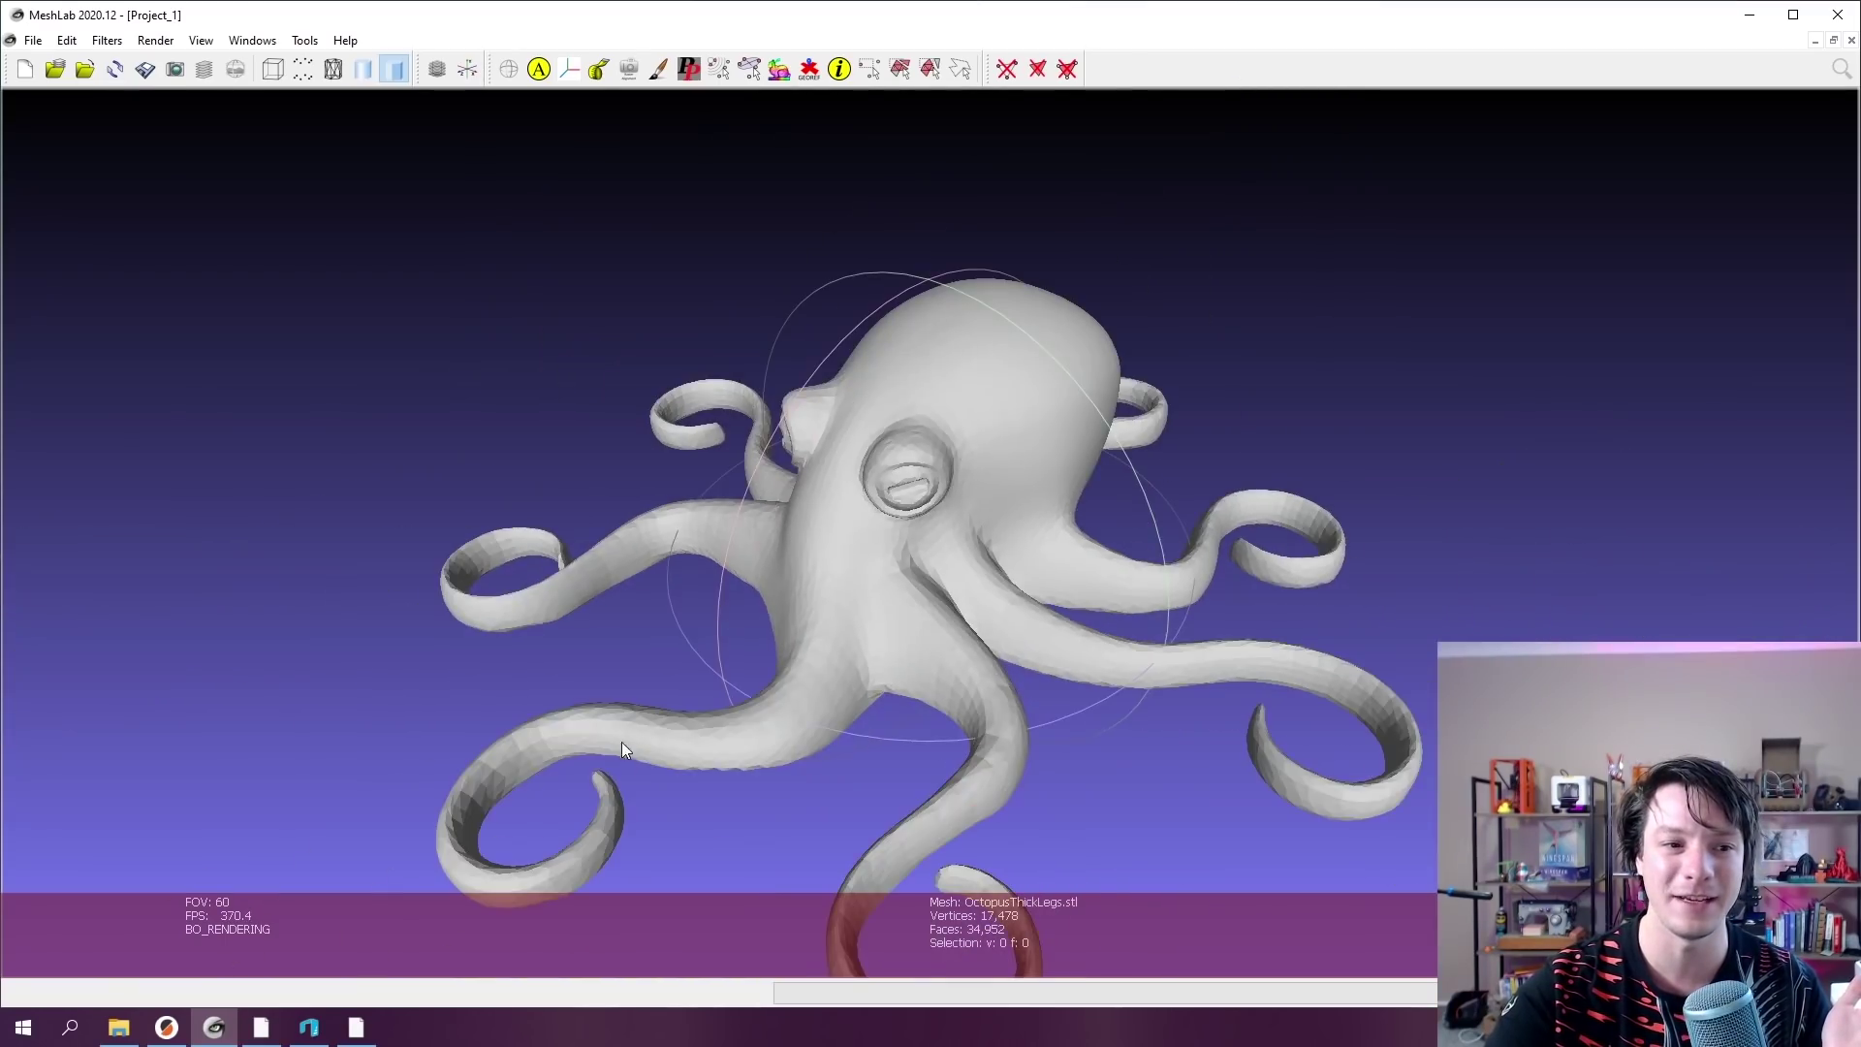
left_click_drag(620, 741, 928, 504)
left_click_drag(1031, 409, 673, 656)
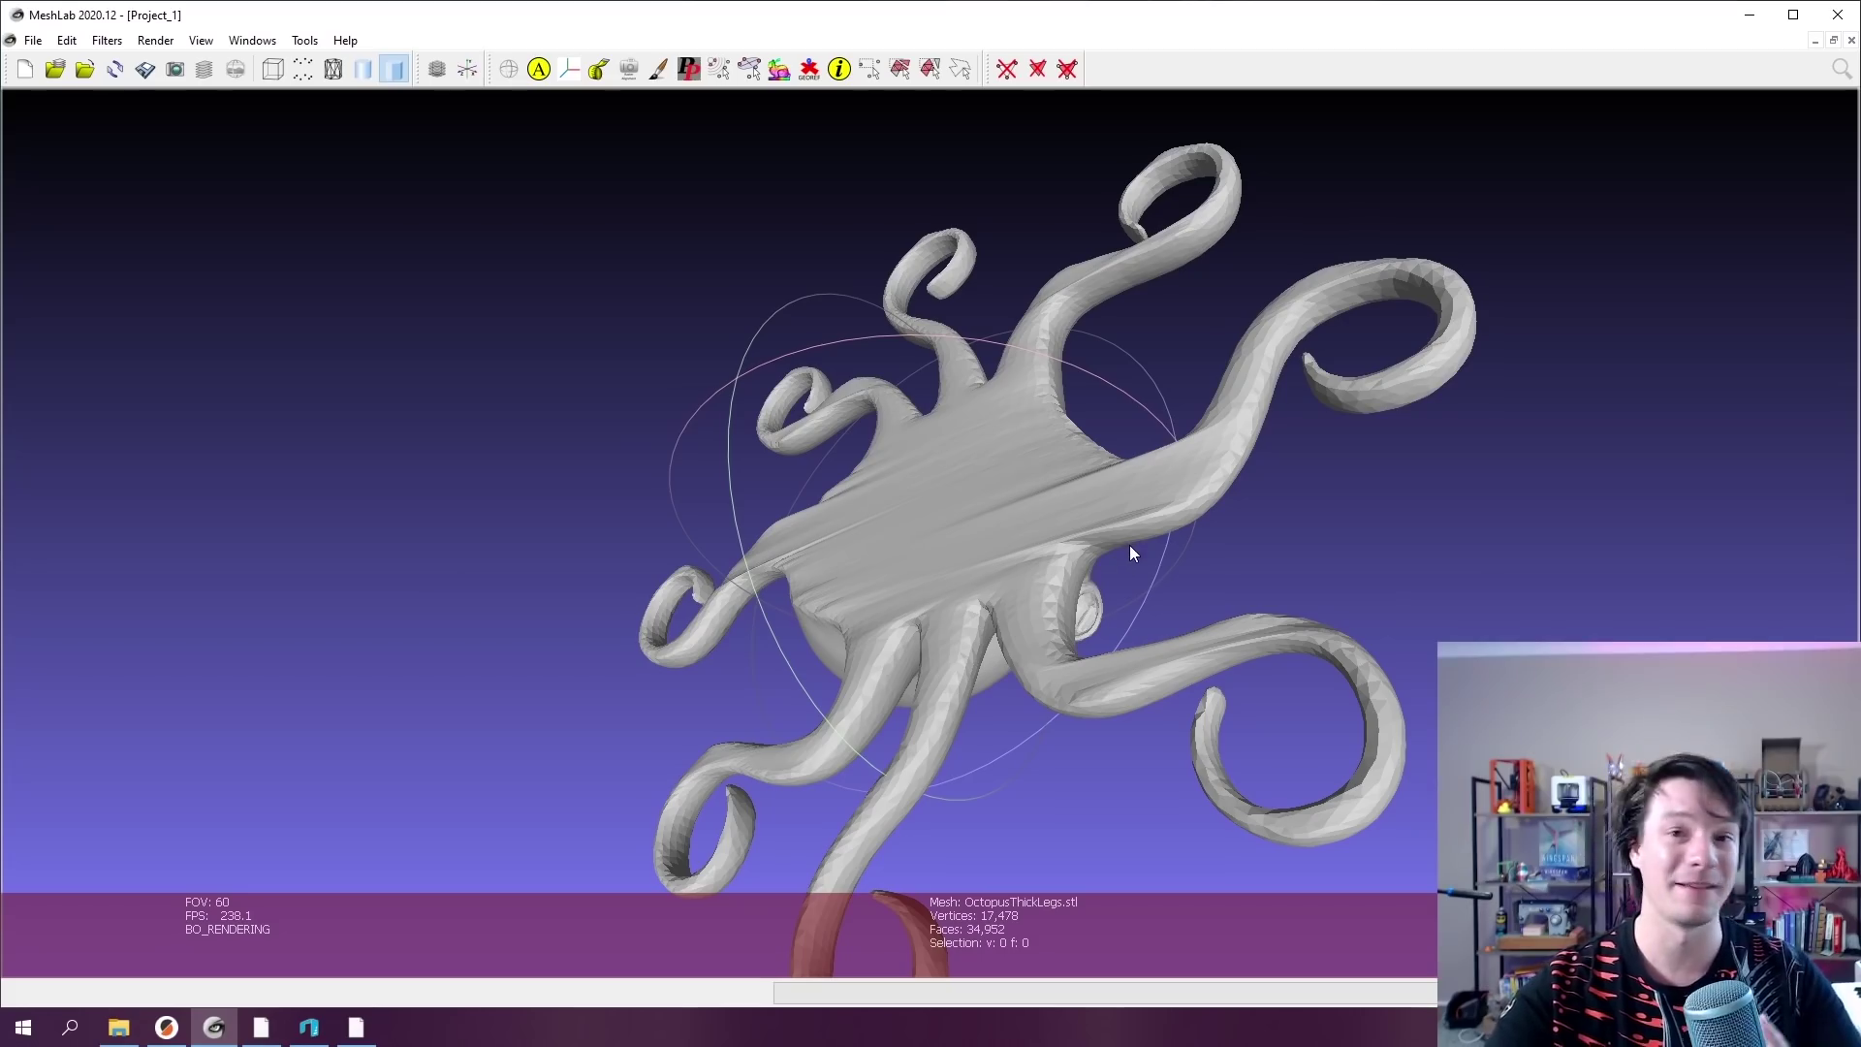
mouse_move(1299, 566)
left_mouse_down()
mouse_move(1343, 566)
mouse_move(1022, 510)
mouse_move(704, 344)
mouse_move(702, 718)
mouse_move(910, 676)
mouse_move(1093, 610)
left_mouse_up()
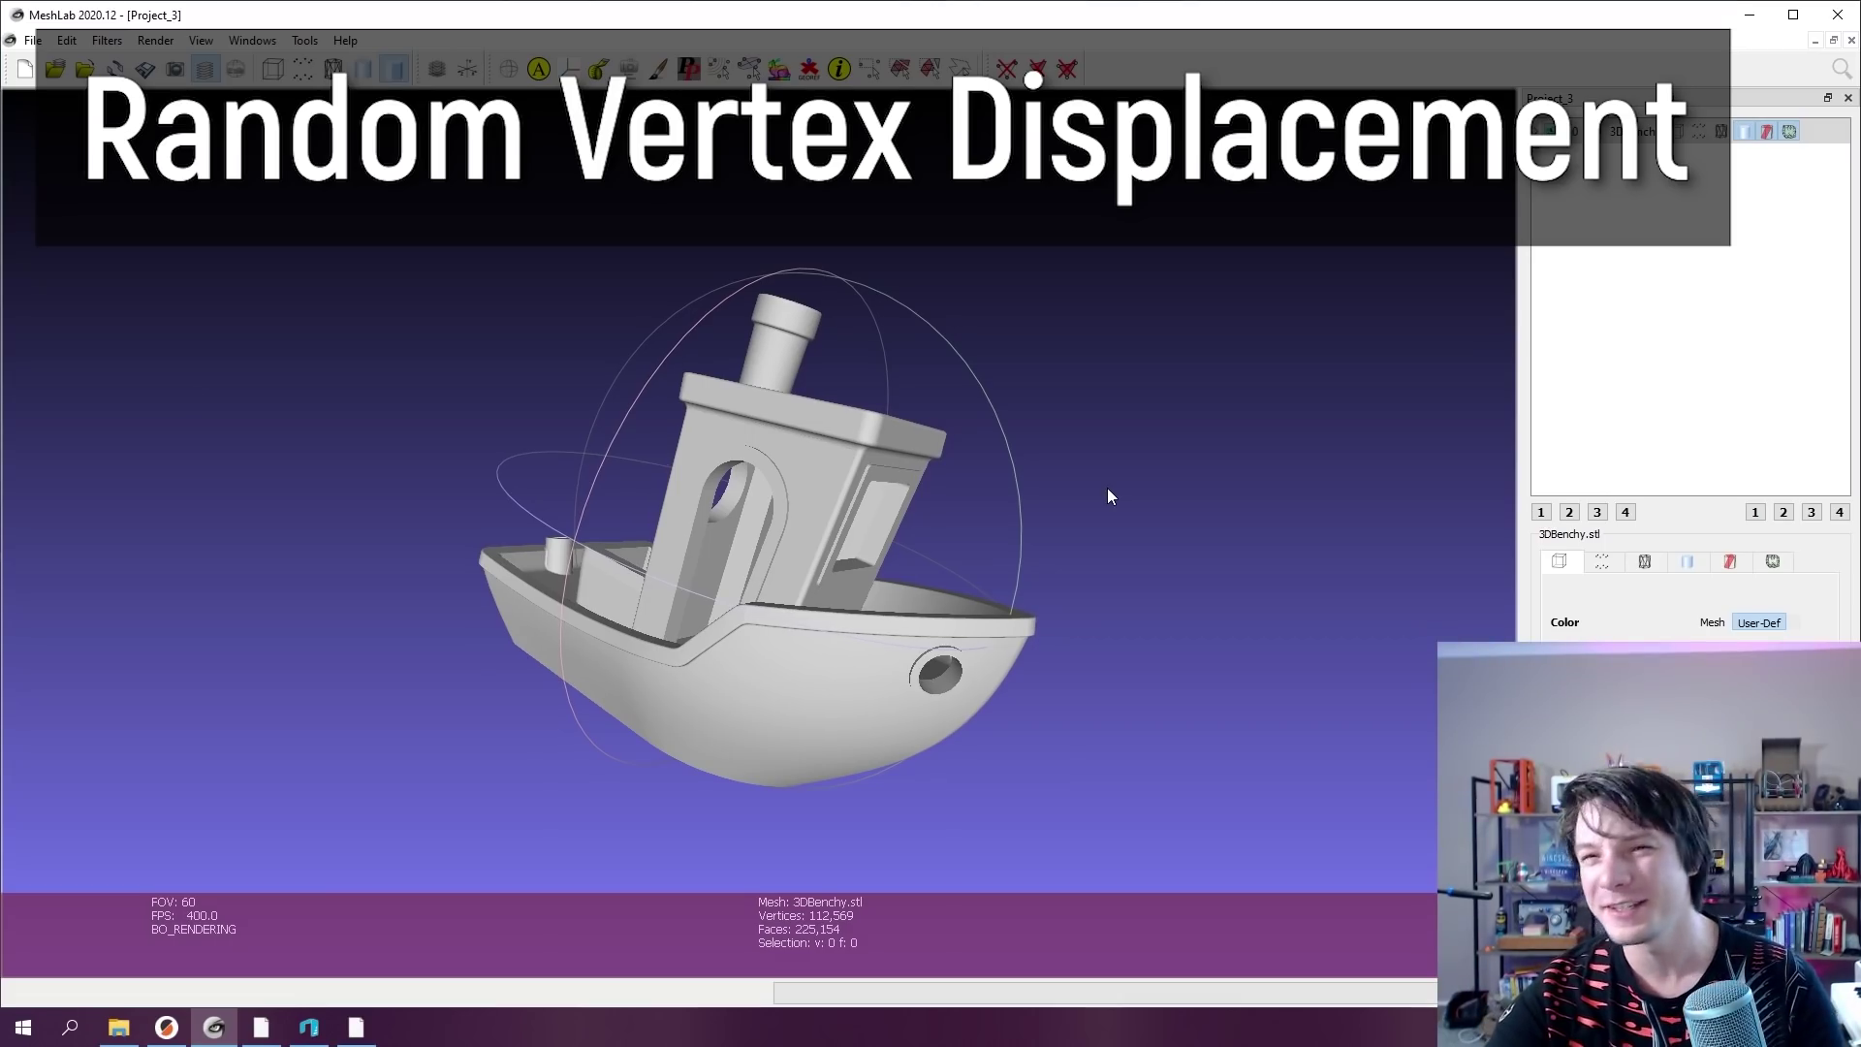
- Open the Random Vertex Displacement filter for the Benchy and move its dialog off the boat
left_click(108, 41)
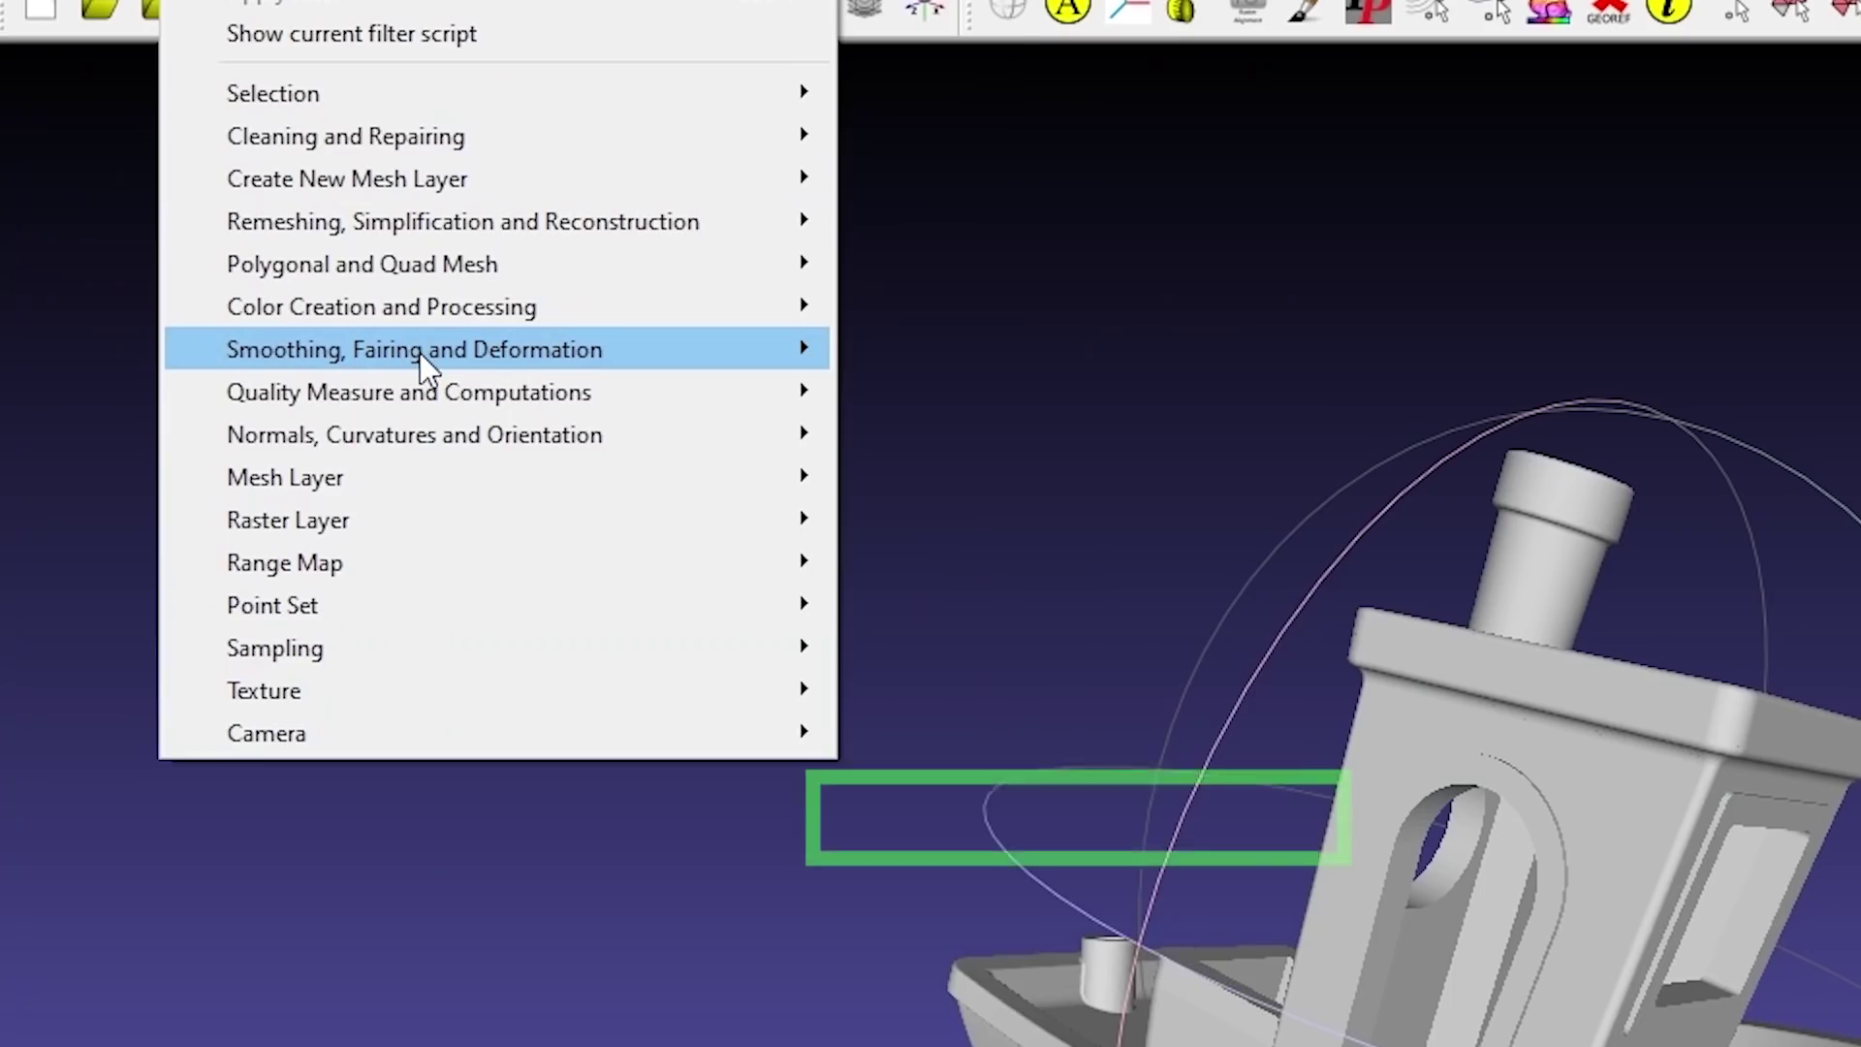
mouse_move(423, 353)
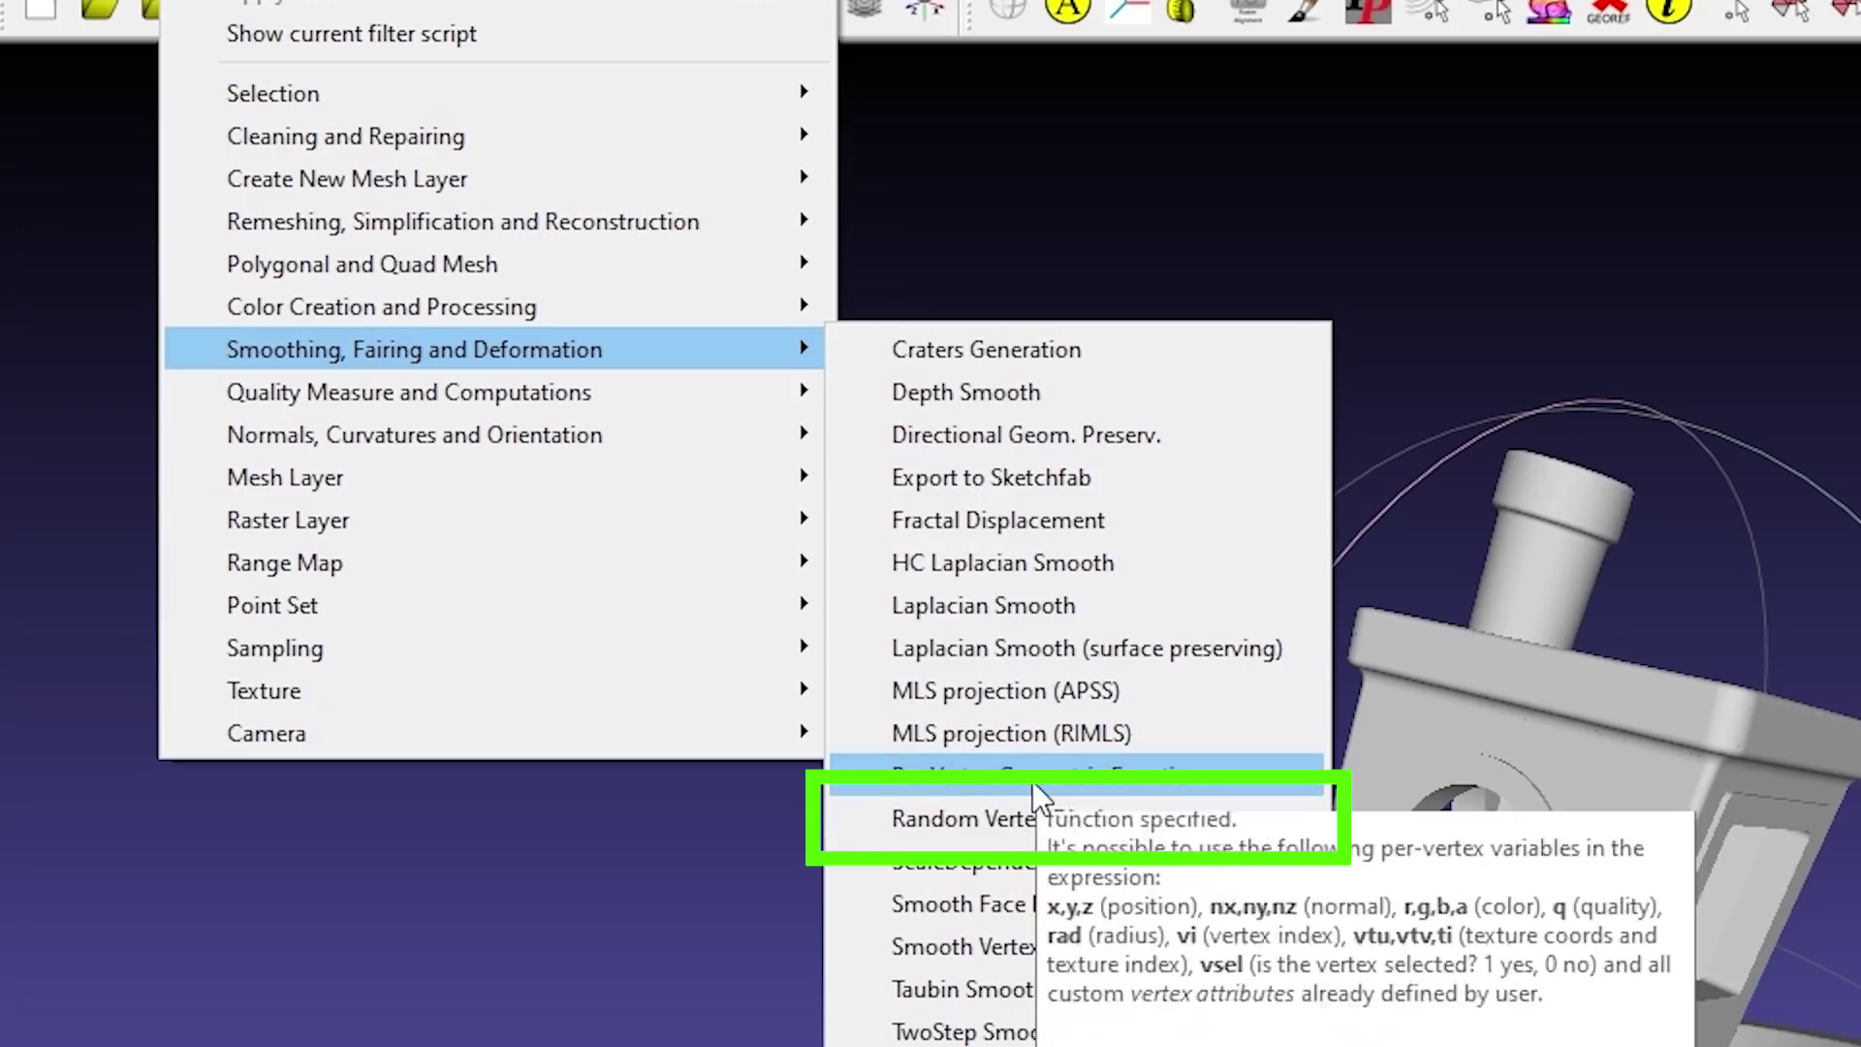
left_click(964, 818)
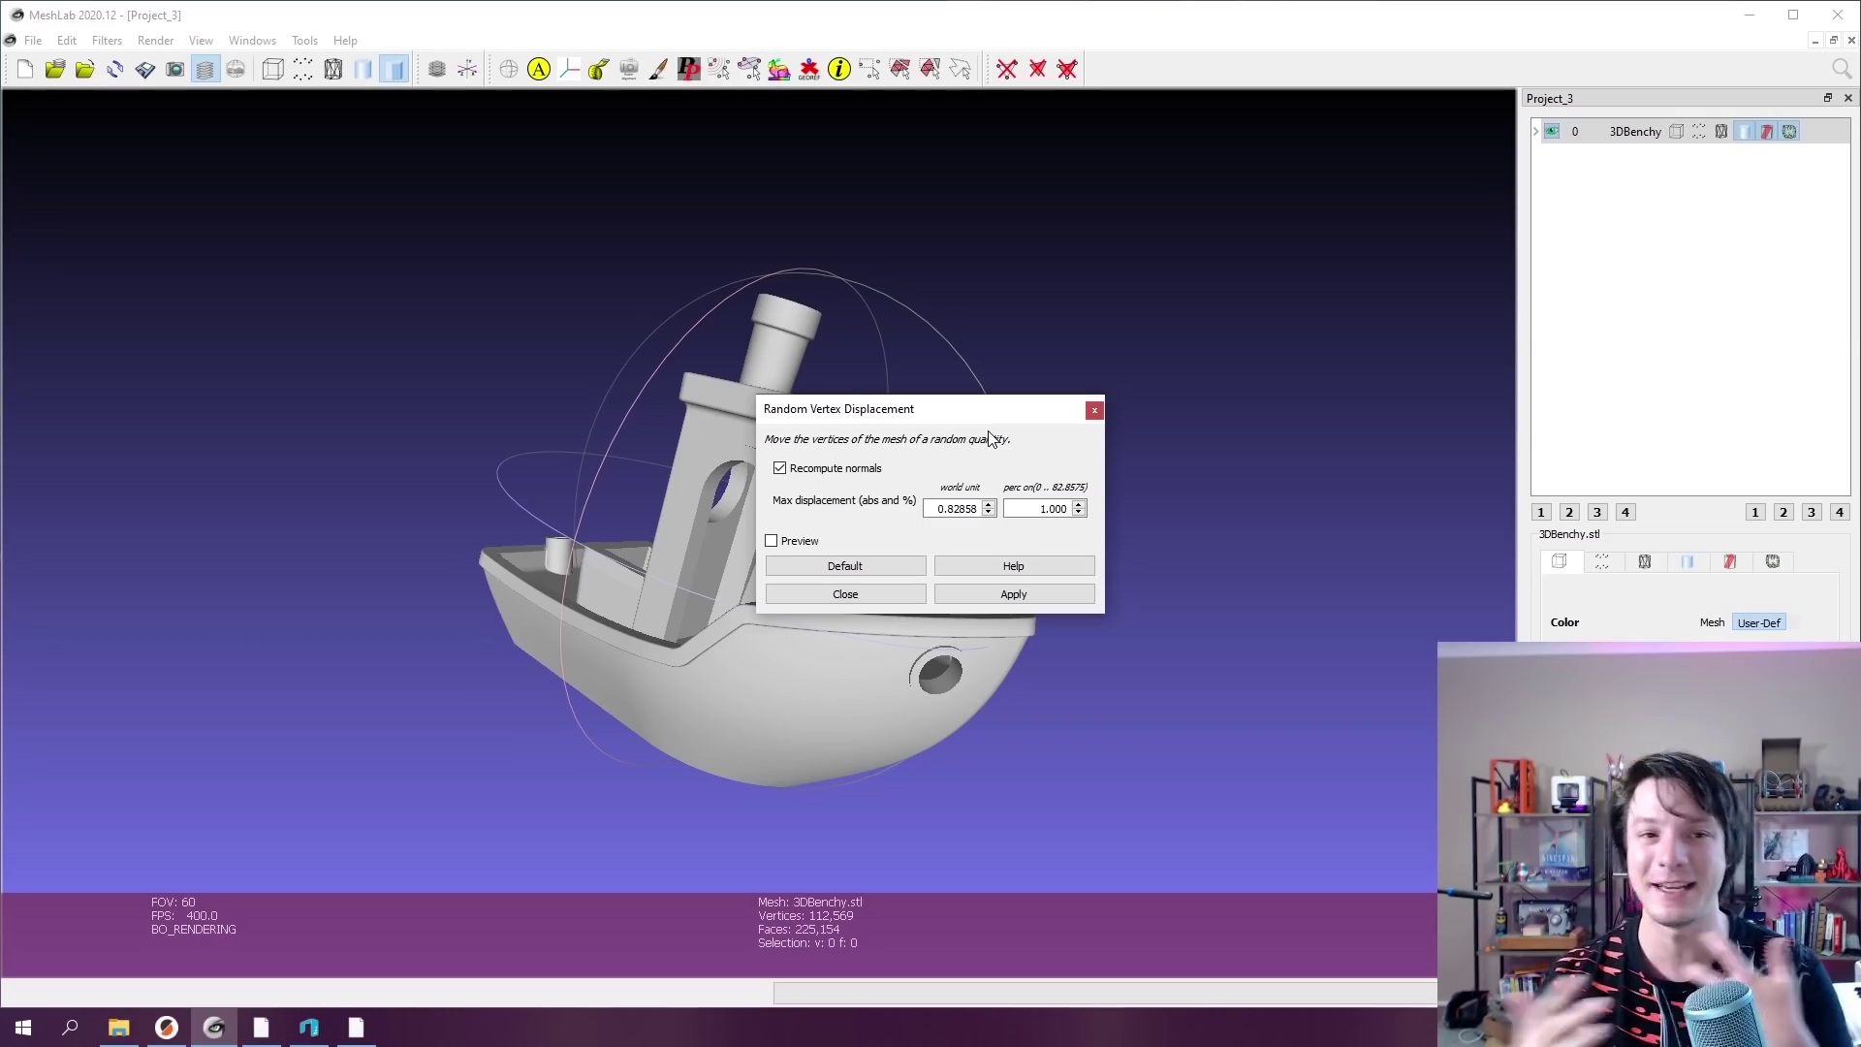
left_click_drag(953, 398, 1282, 327)
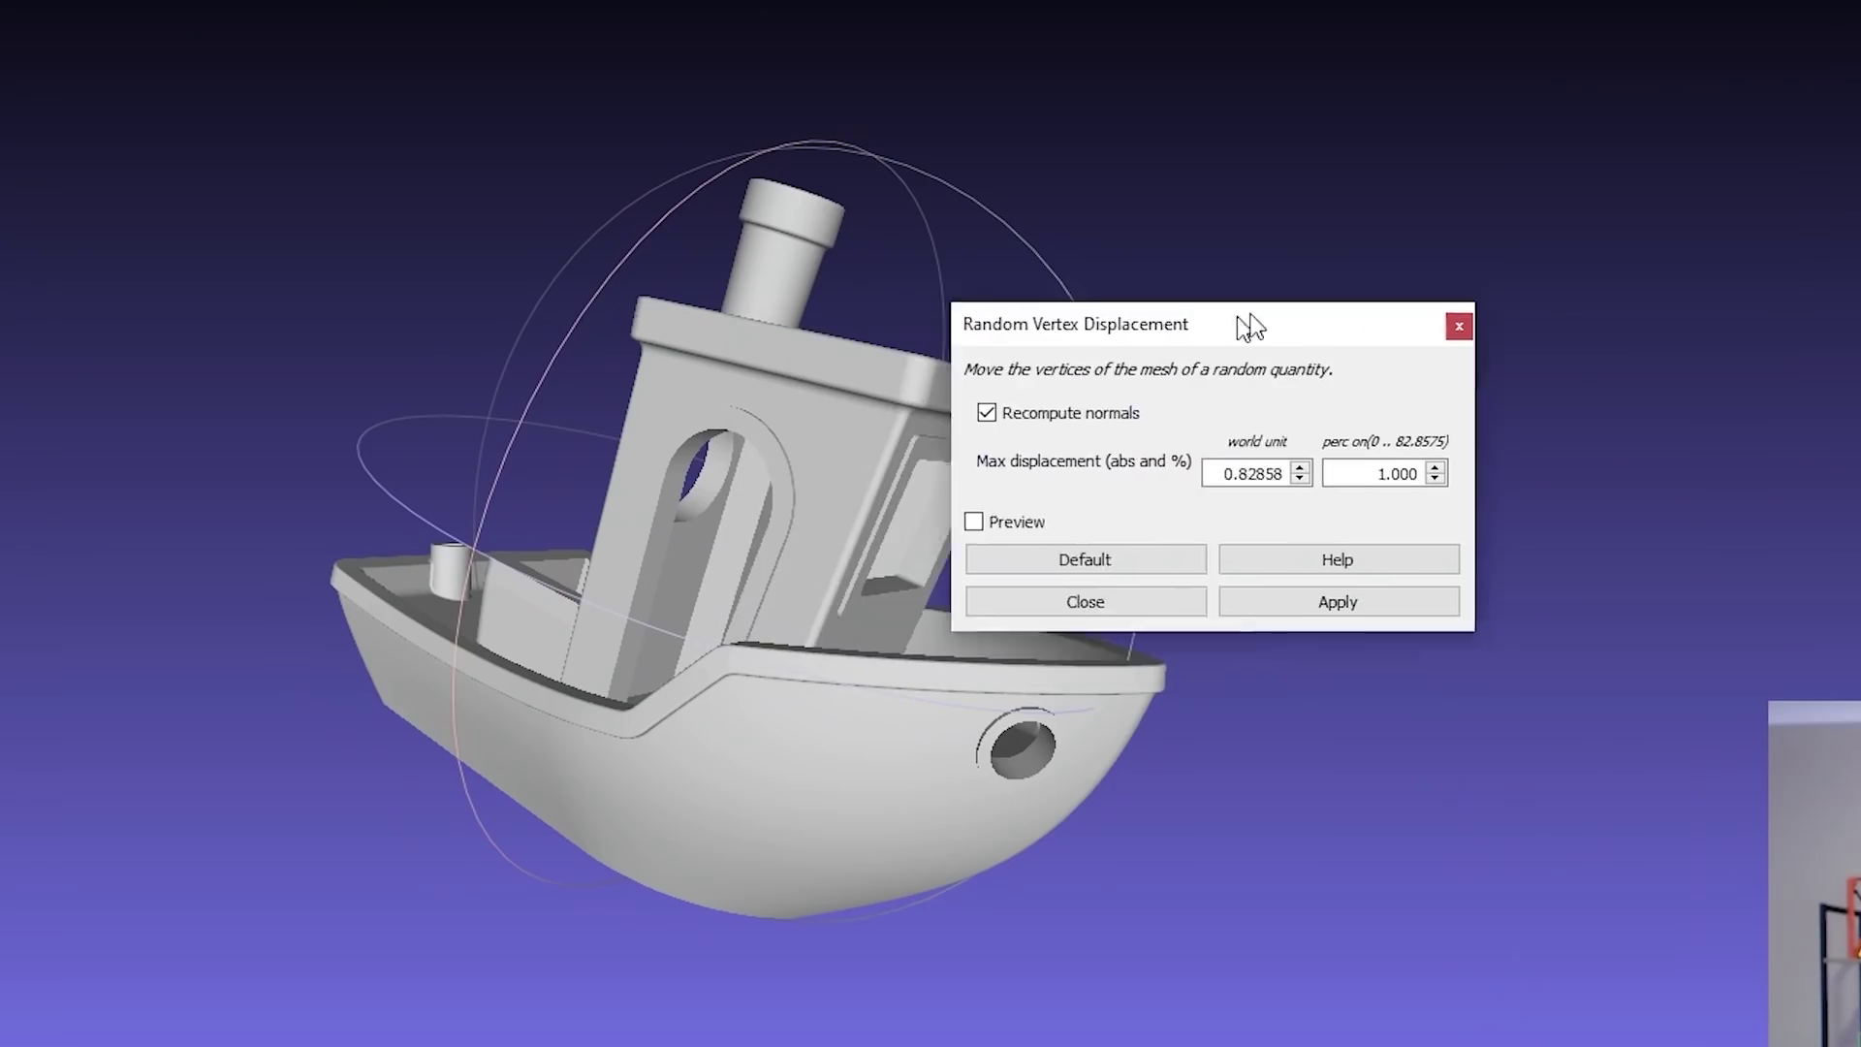
- Preview the displacement, set Max displacement to 0.32858, and view the roughened Benchy from the front
left_click(1269, 419)
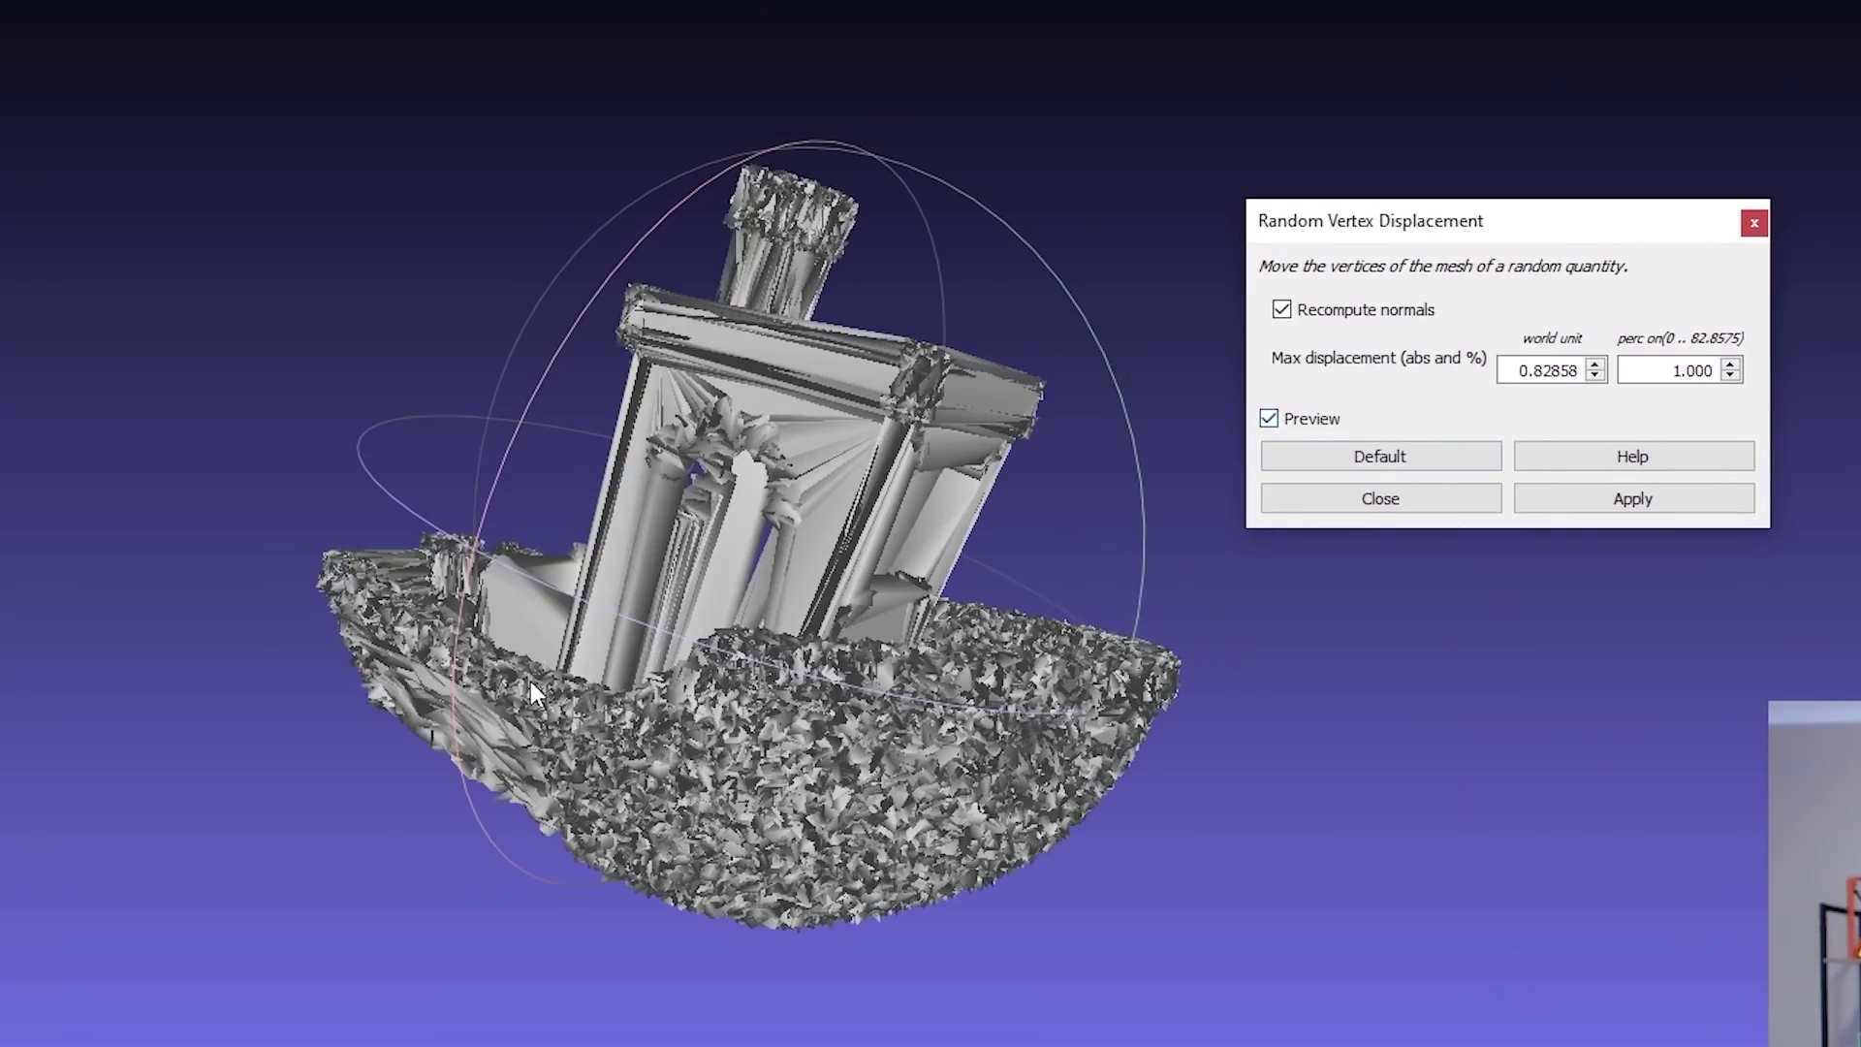
scroll(581, 671, "up", 3)
scroll(872, 678, "down", 1)
scroll(1275, 684, "down", 2)
left_click(1535, 370)
key("Delete")
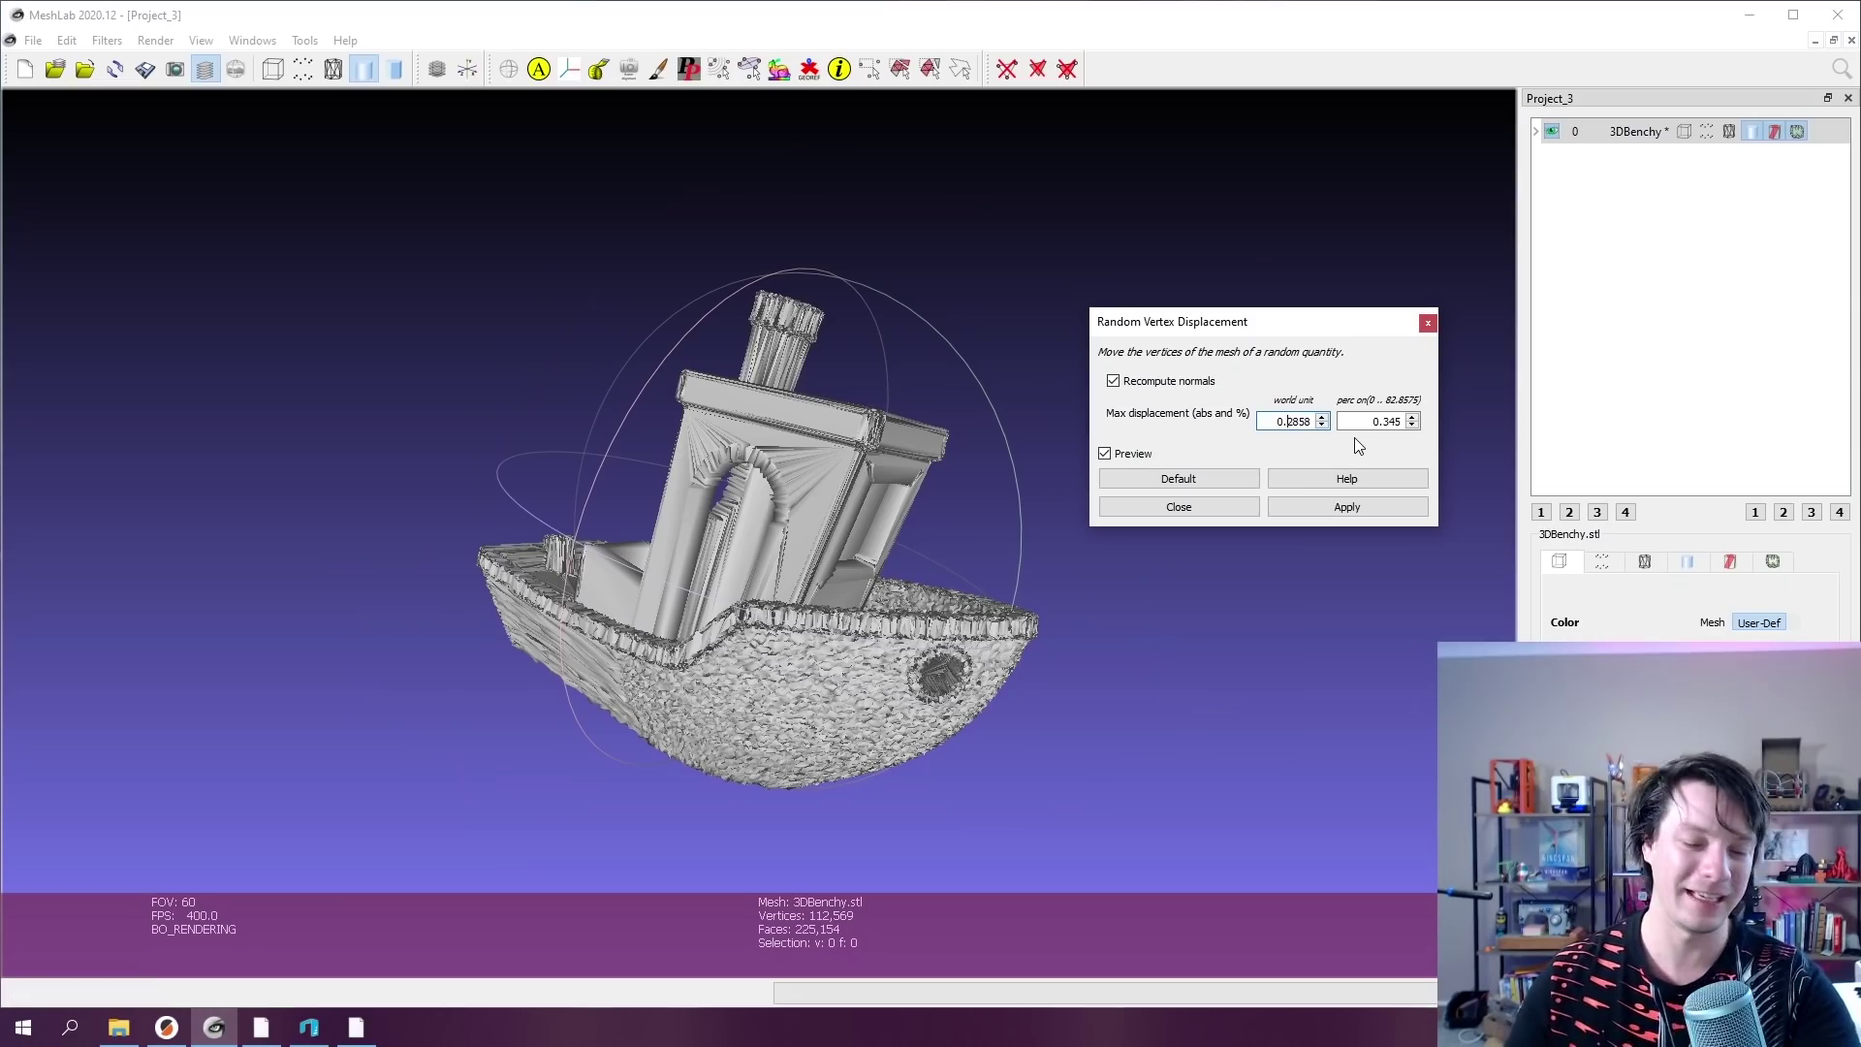
type("3")
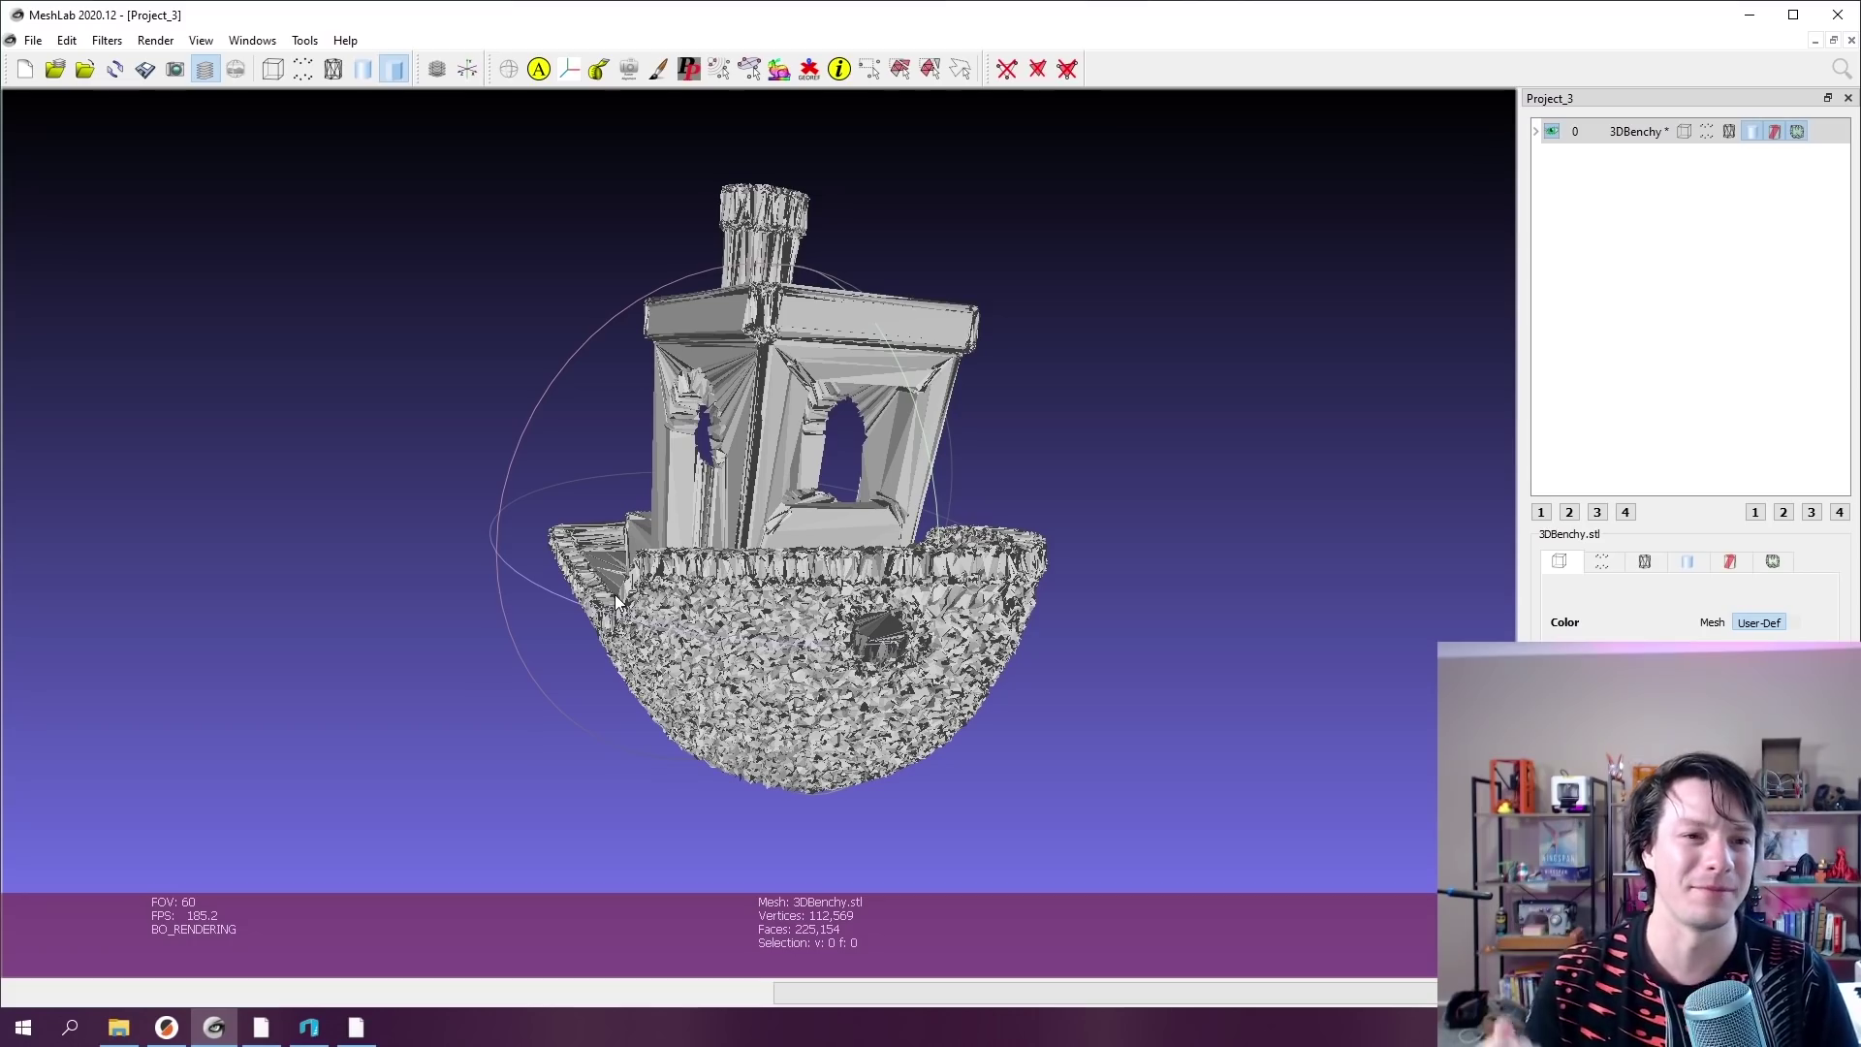
left_click_drag(626, 434, 698, 513)
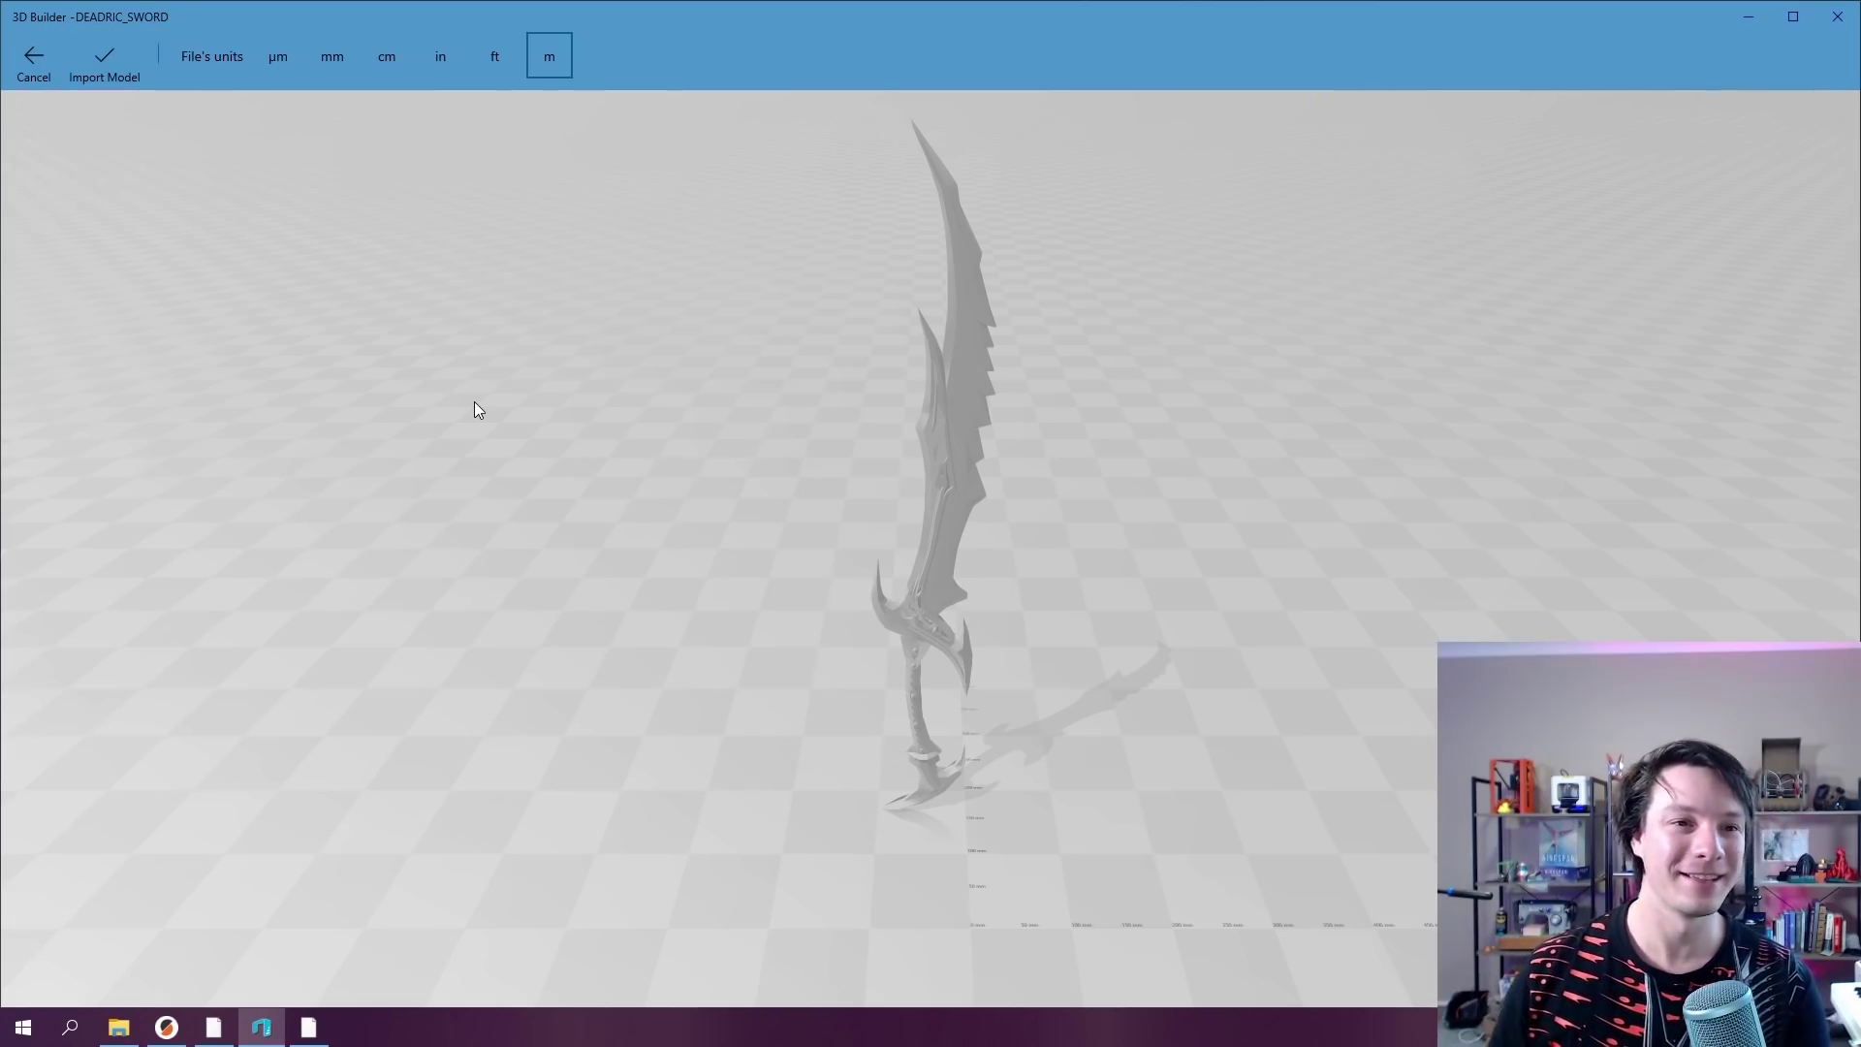
- Search Windows for the 3D Builder app by entering '3dbuilder'
left_click(87, 1023)
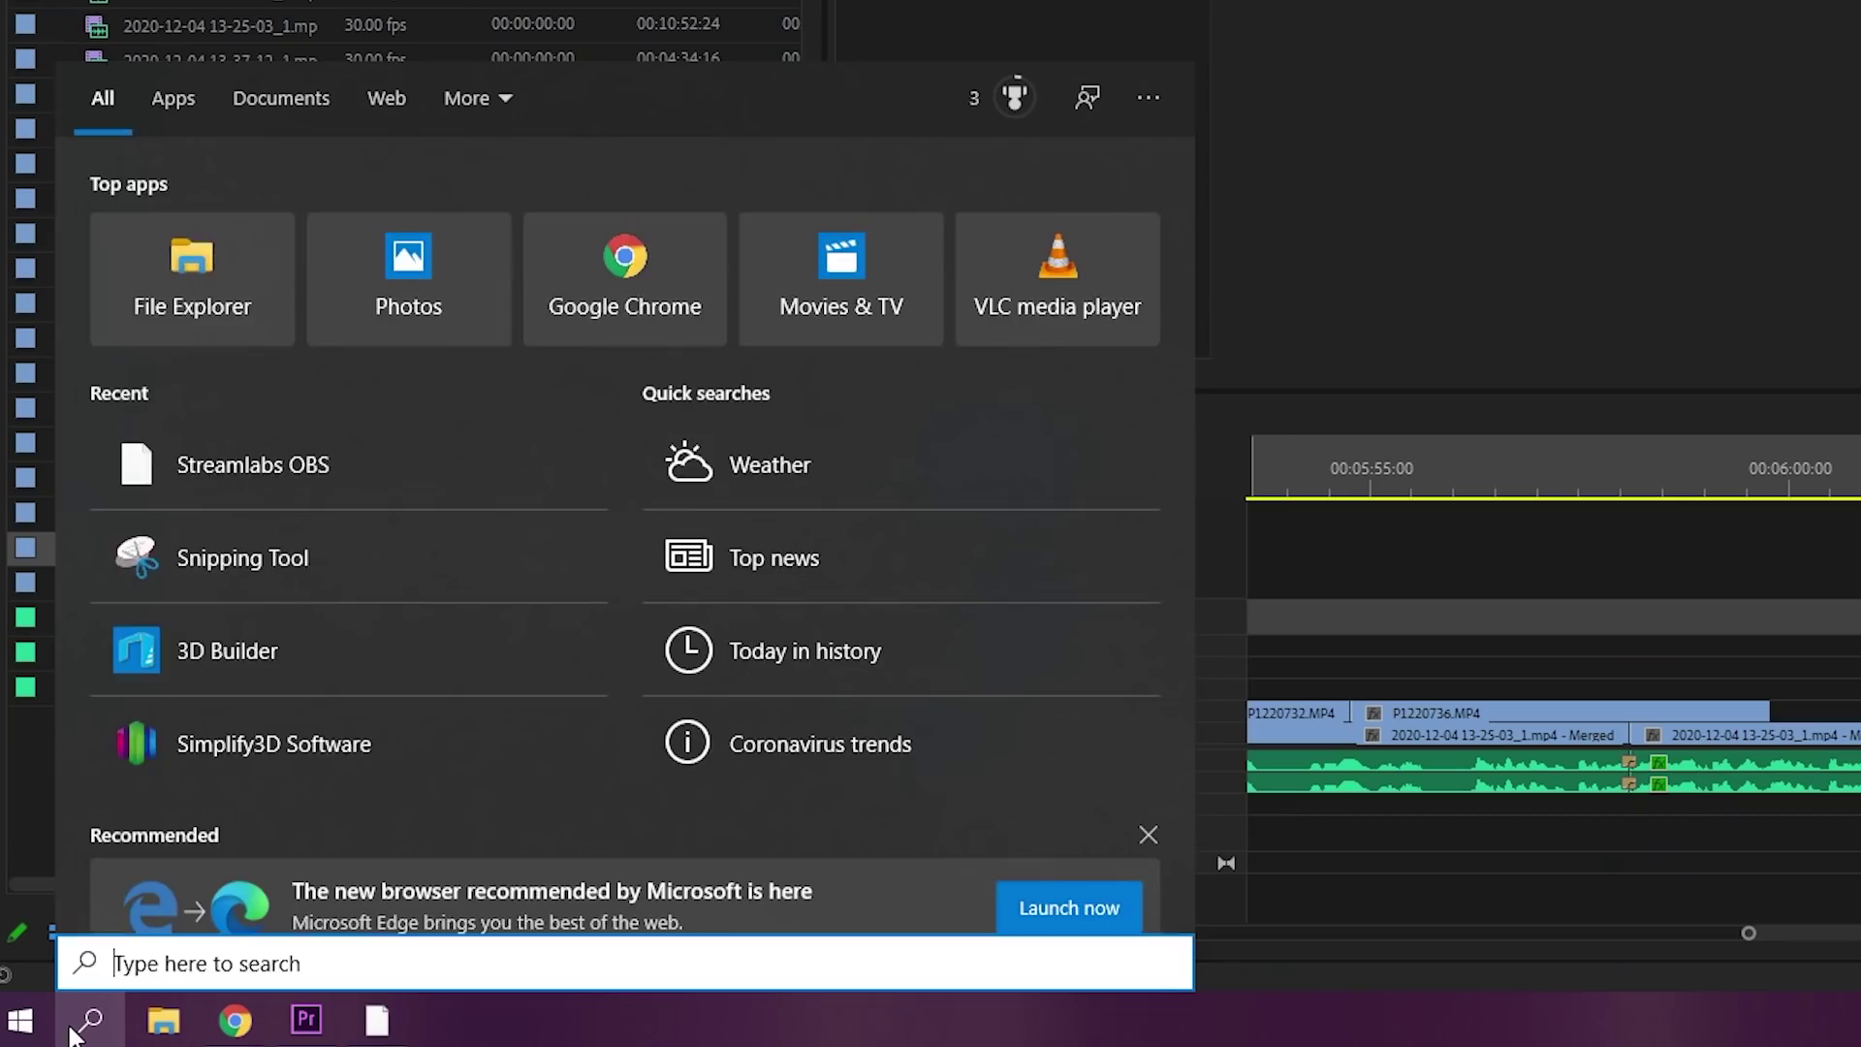
type("3dbuilder")
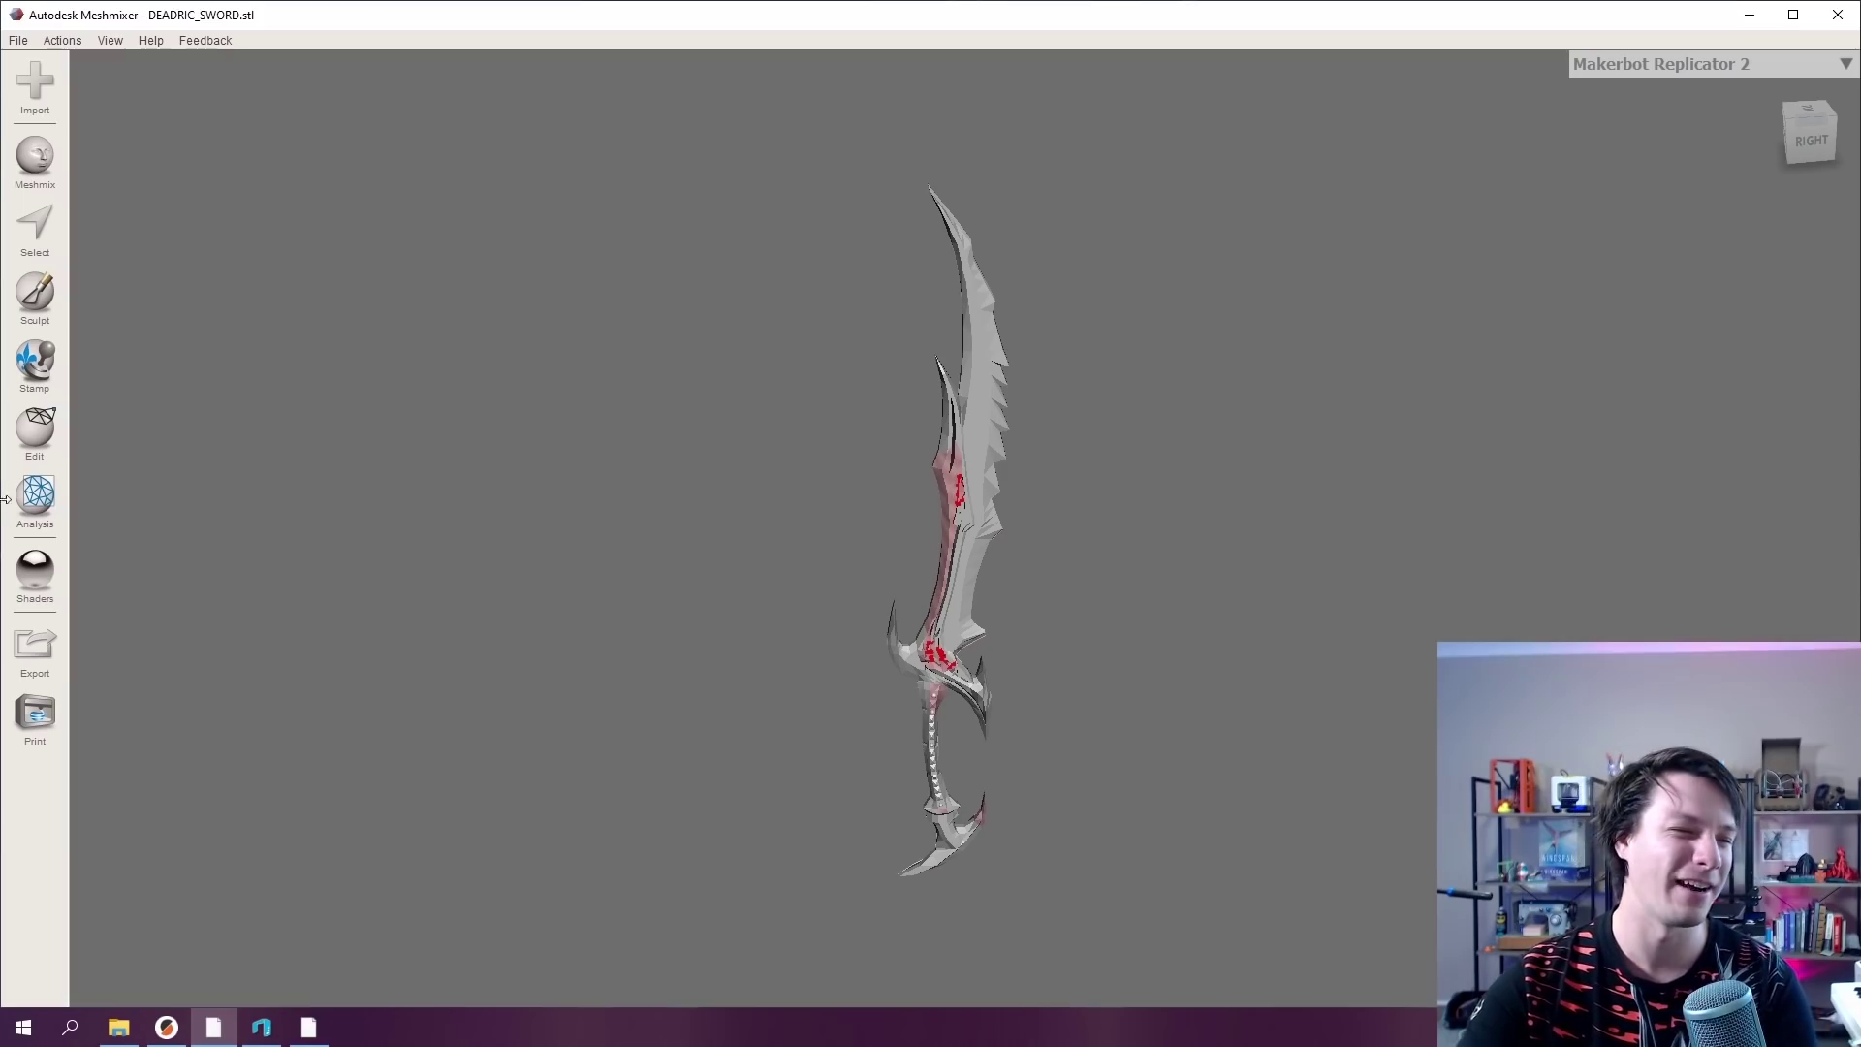
- Run the Analysis Inspector to reveal the sword's mesh defect markers
left_click(36, 496)
left_click(126, 74)
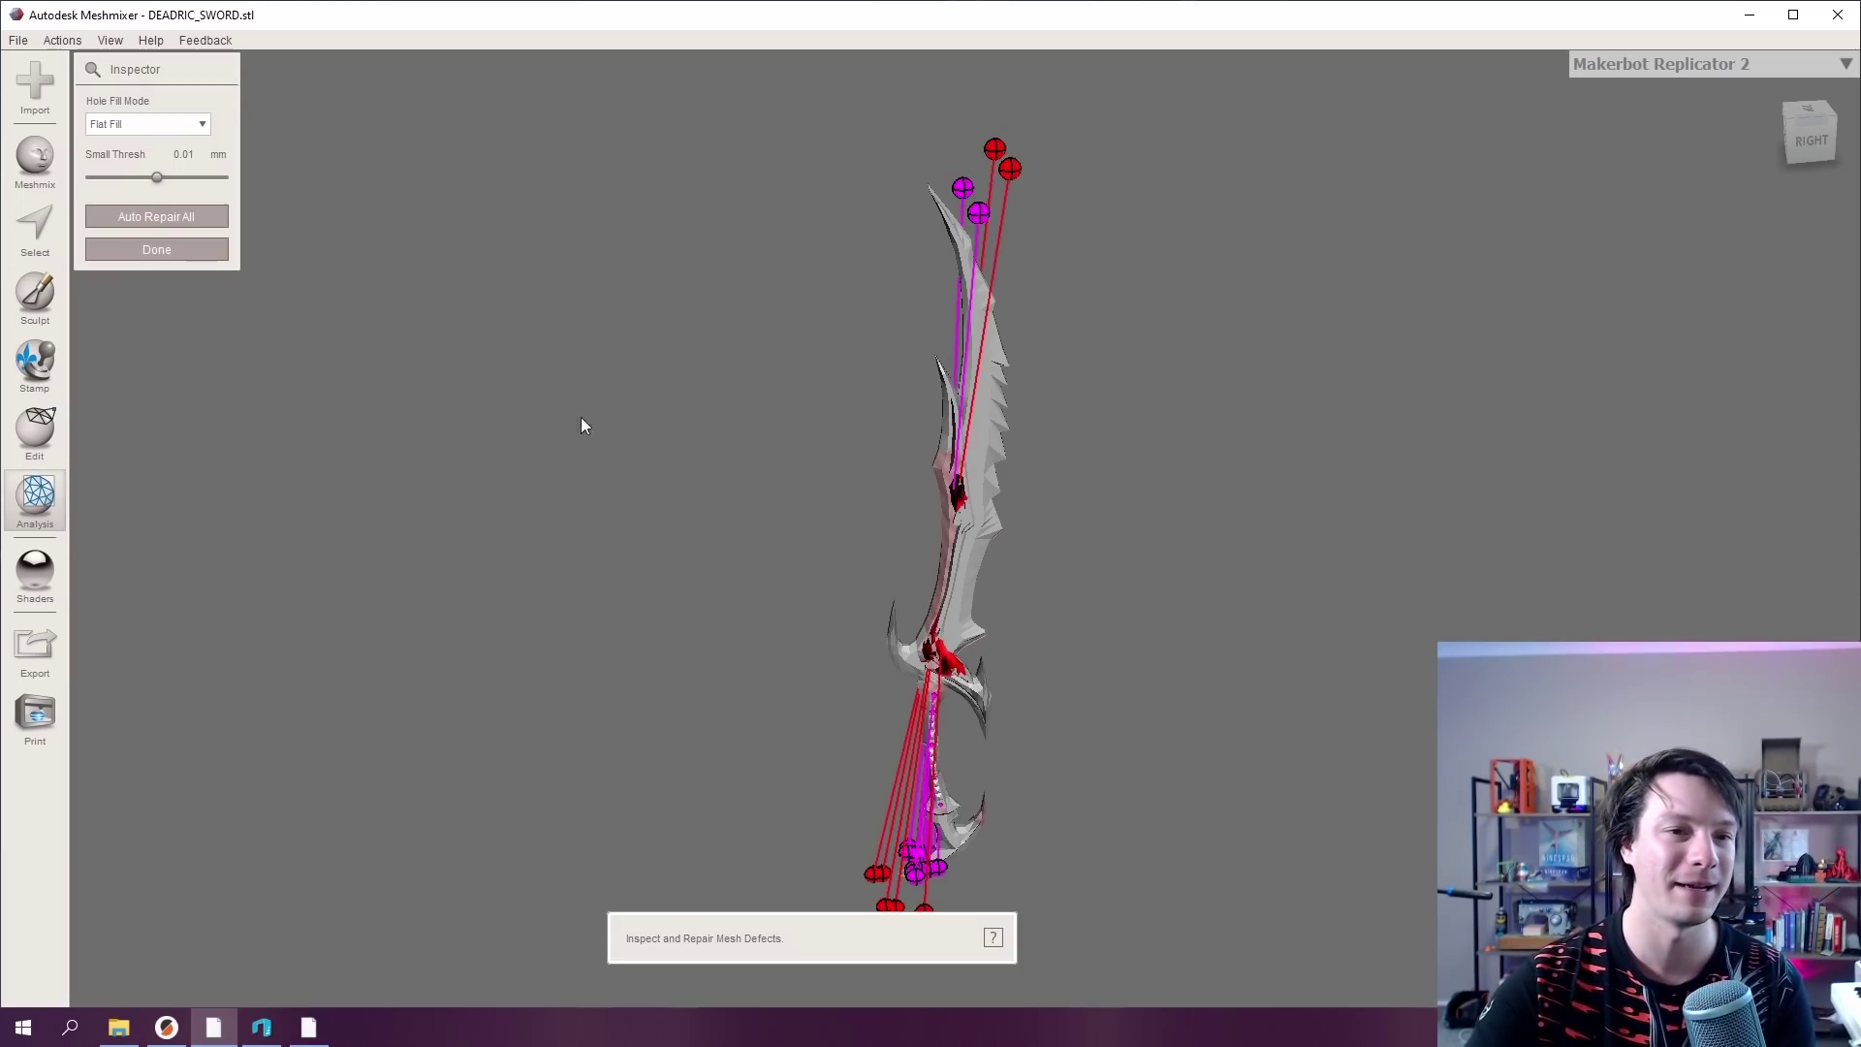
right_click_drag(581, 417, 762, 556)
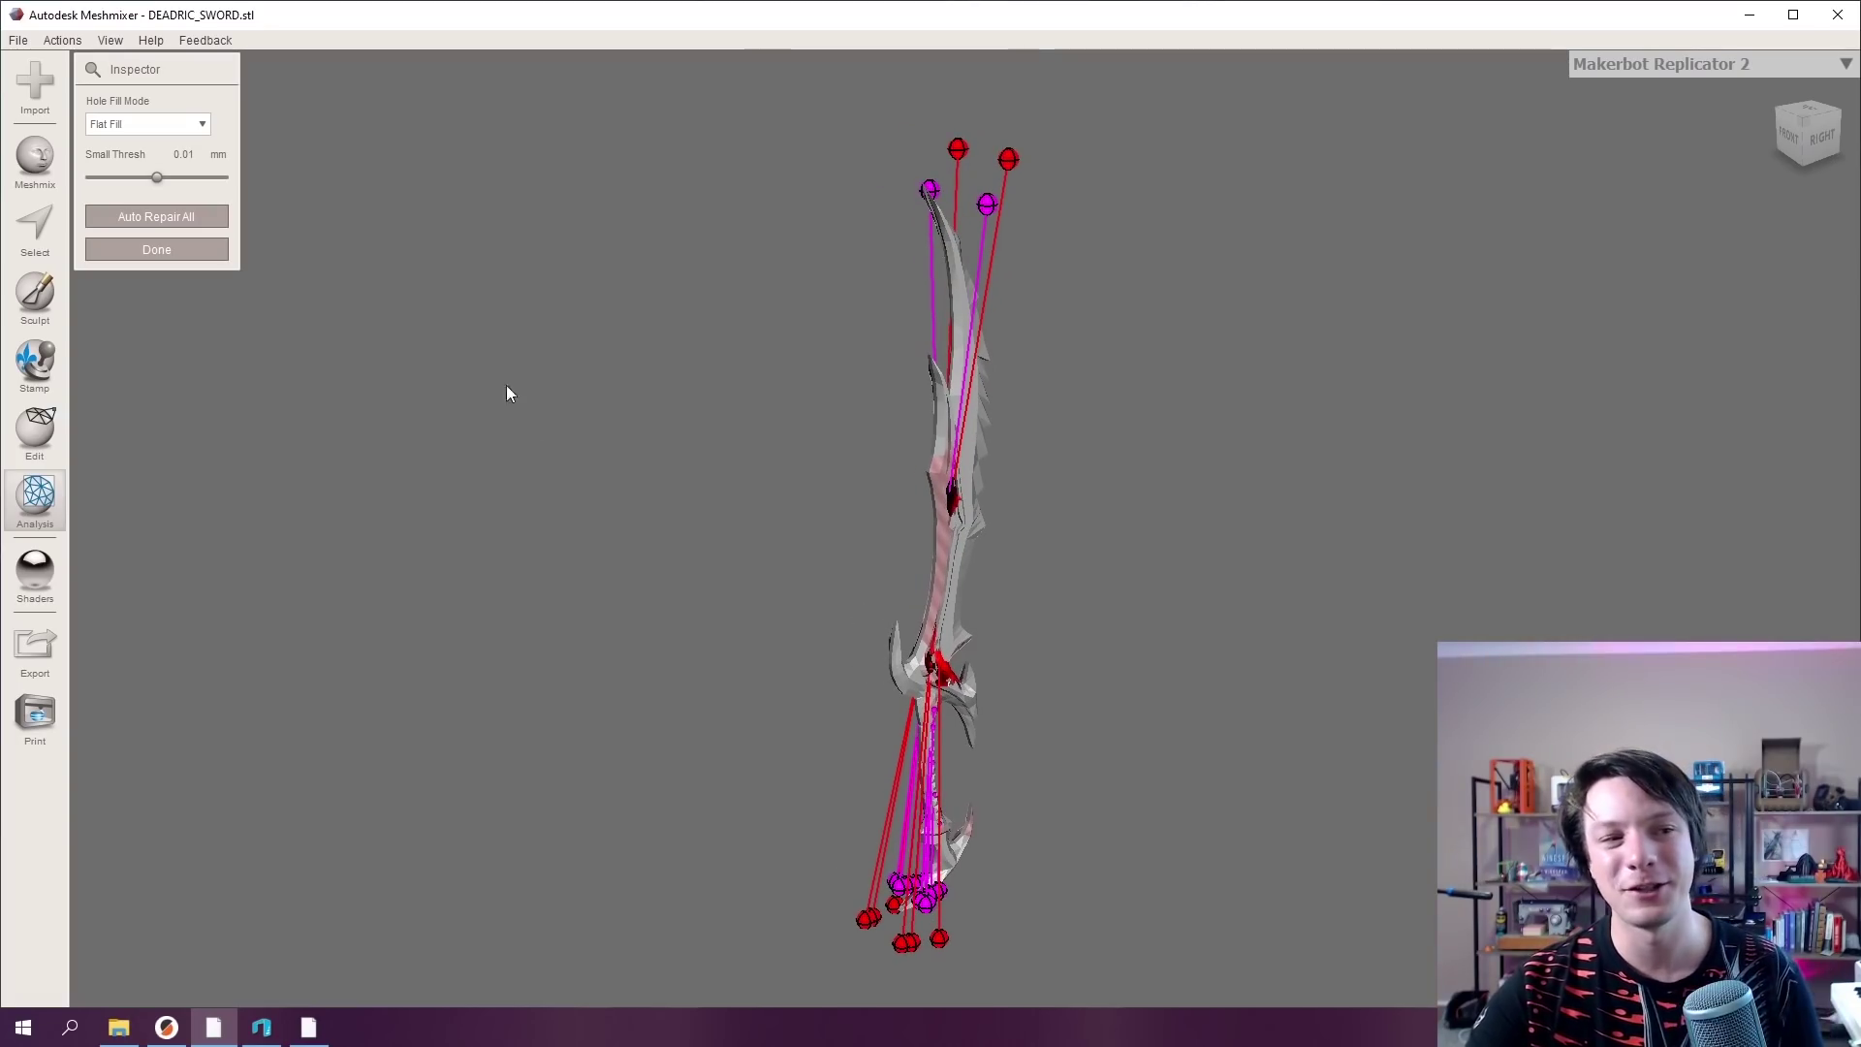
- Auto-repair all defects, check the repaired sword up close, and close Meshmixer
left_click(191, 217)
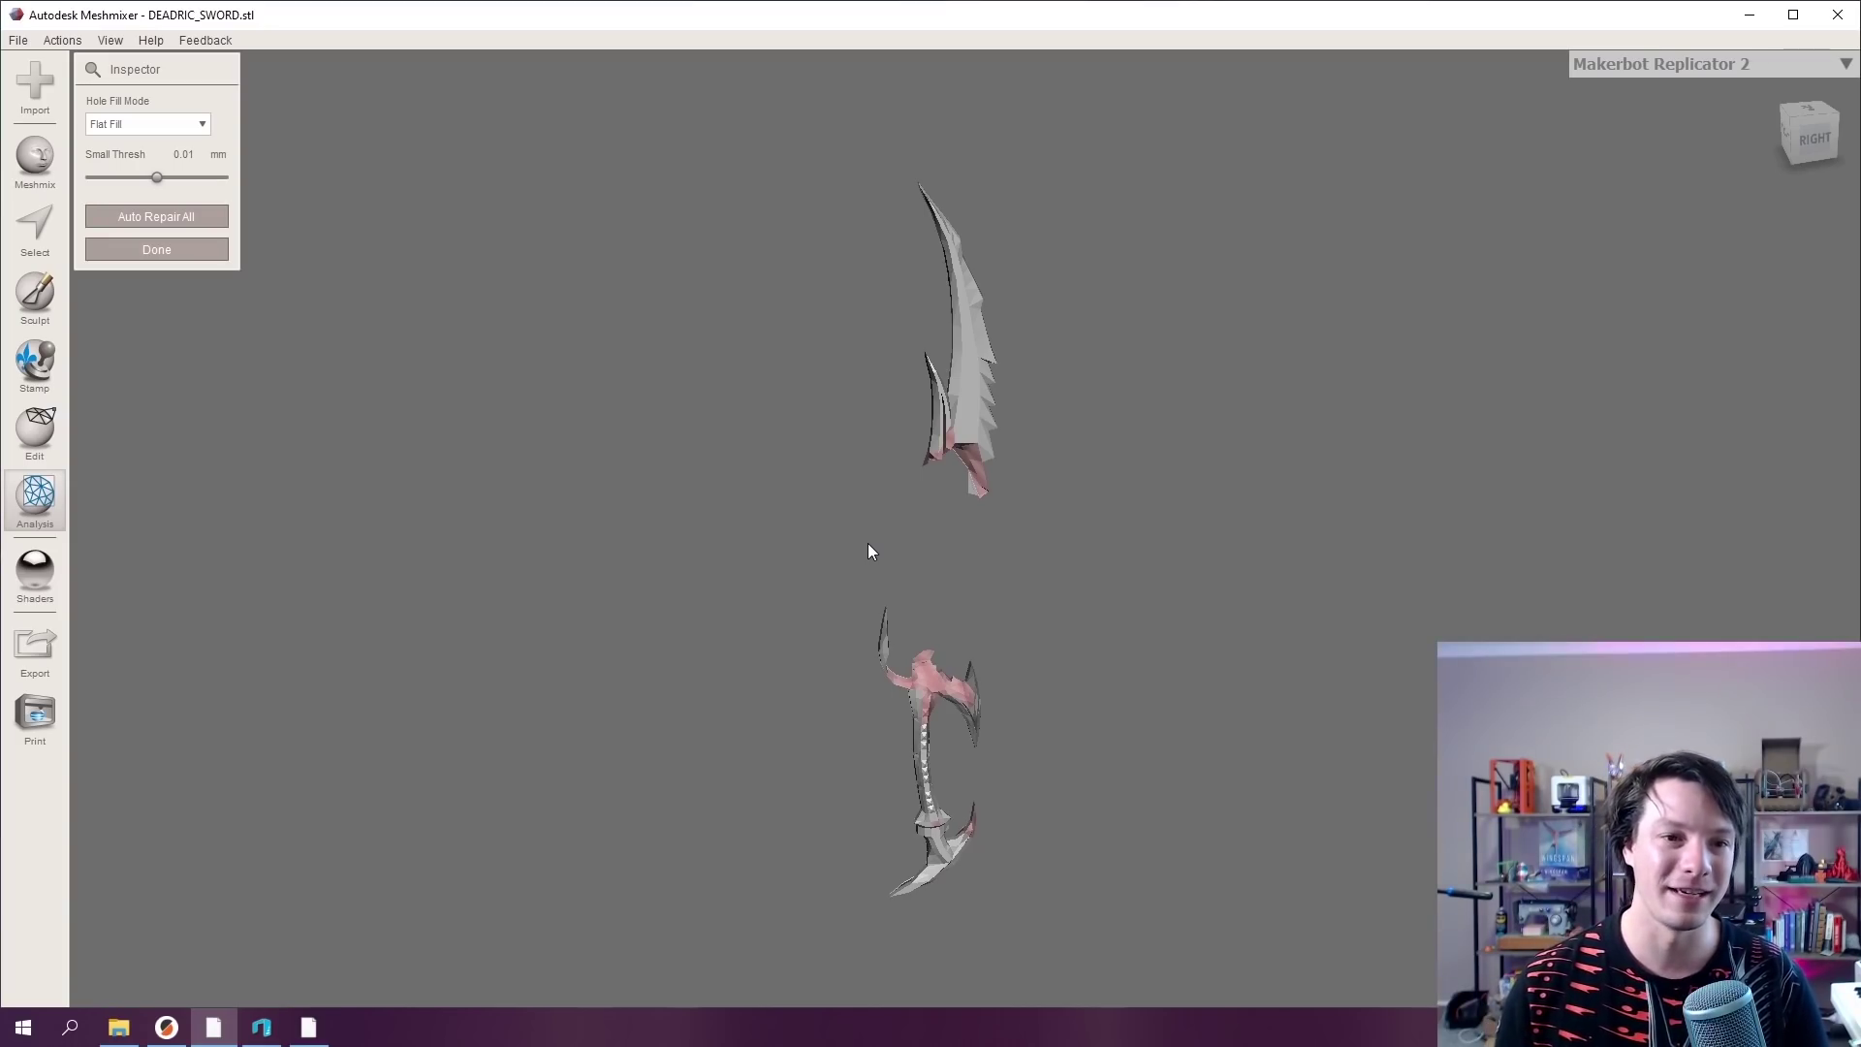
scroll(729, 270, "up", 2)
right_click_drag(695, 301, 785, 292)
scroll(1101, 266, "up", 2)
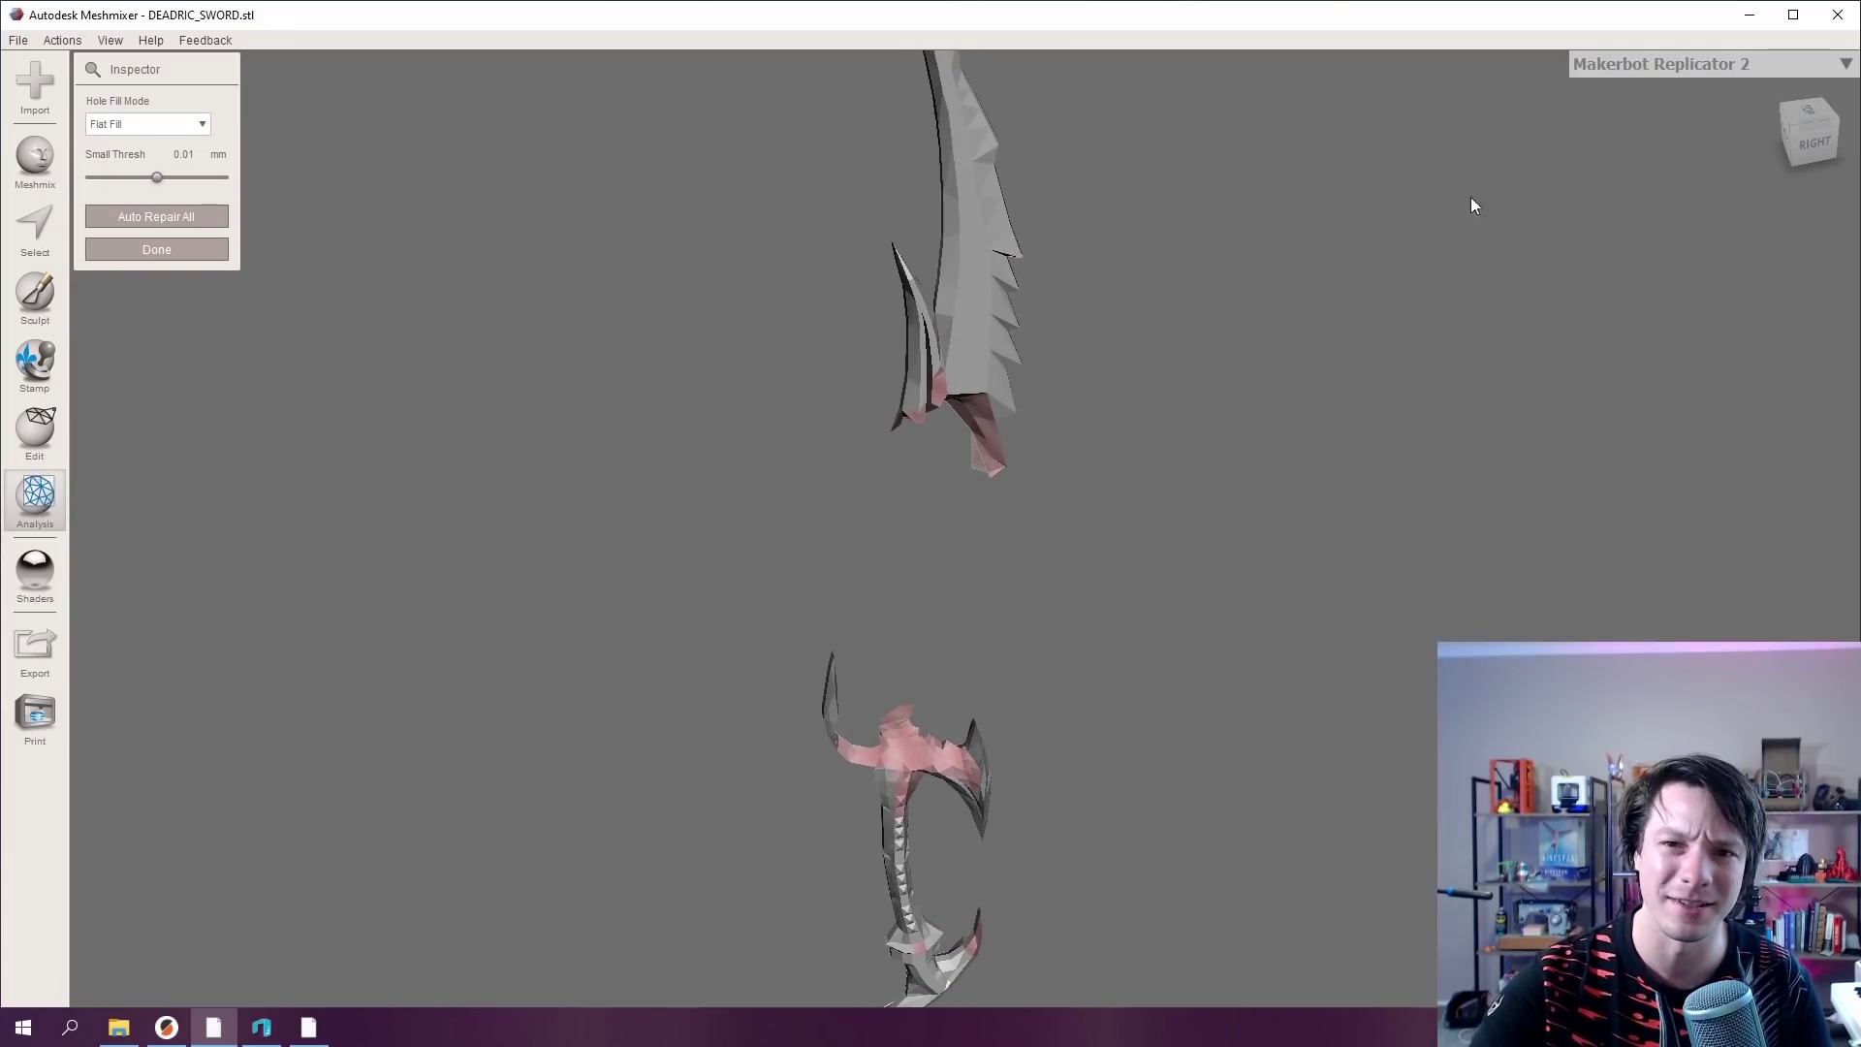
left_click(1844, 14)
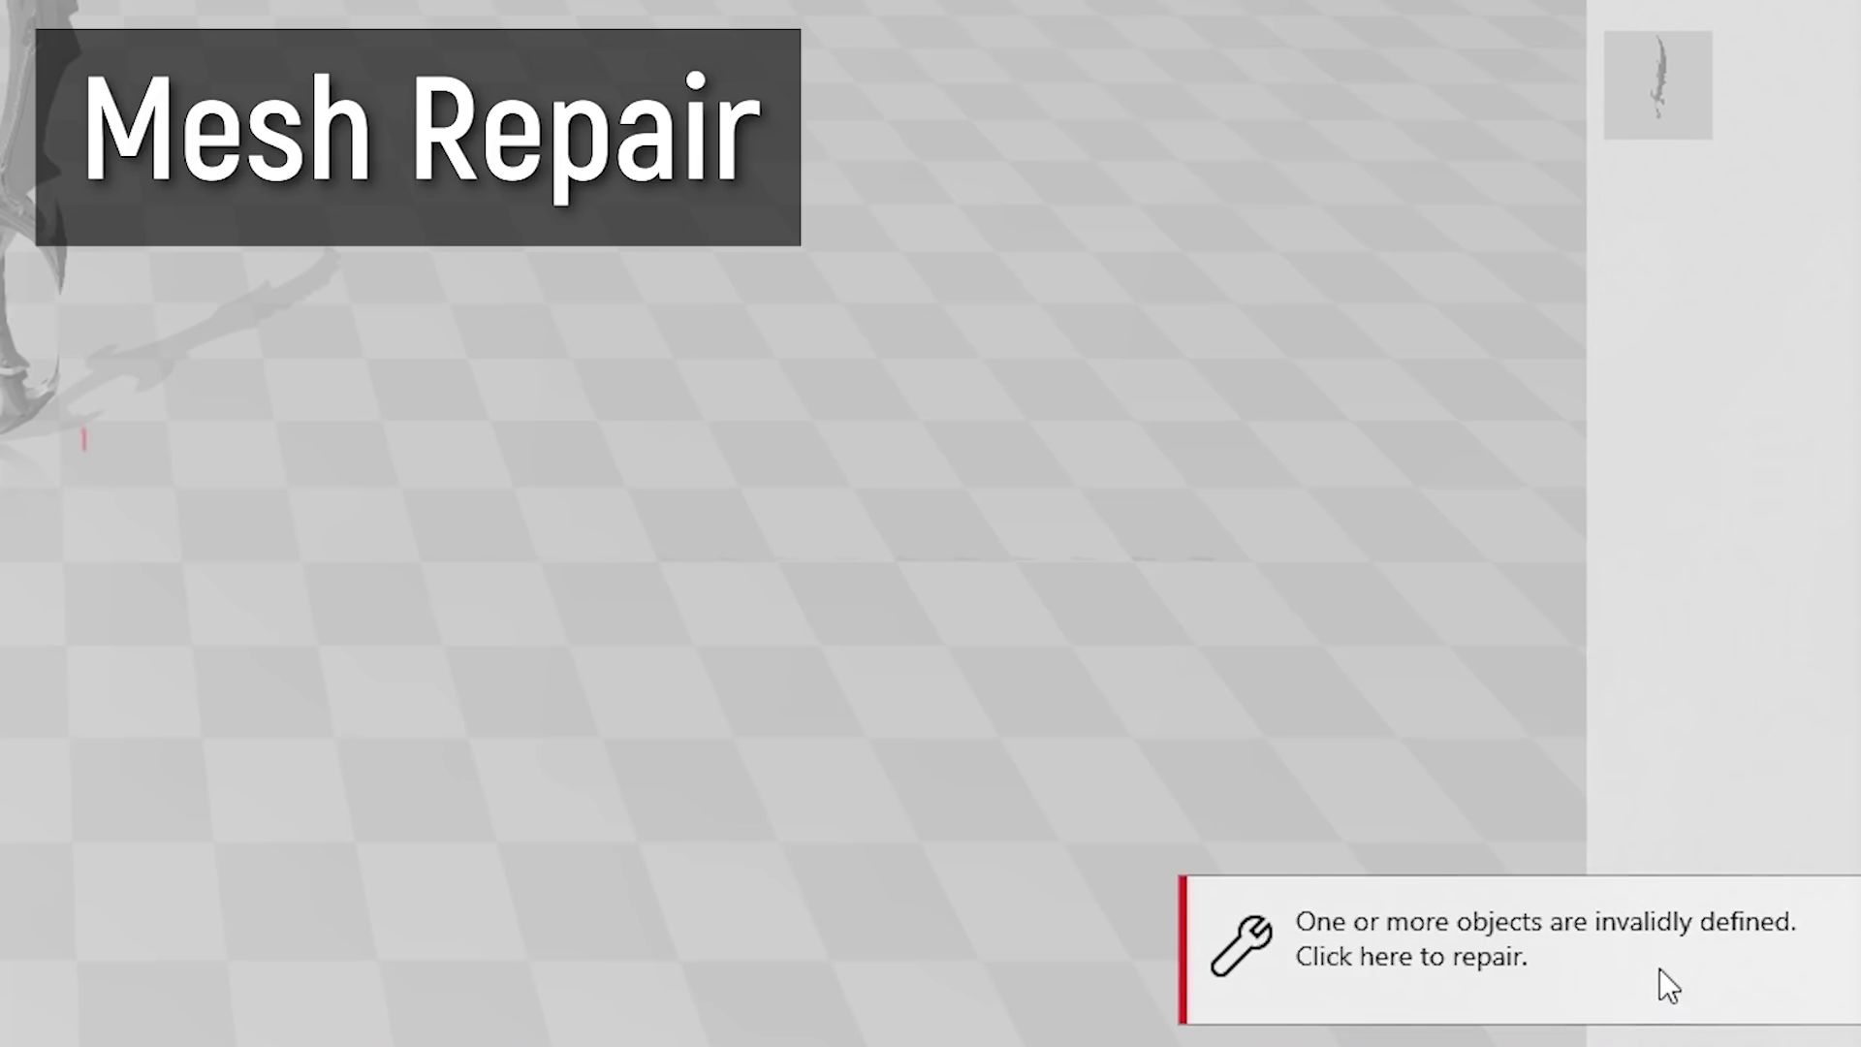
- Repair the invalidly defined sword from the 3D Builder notification and zoom in on it
left_click(1461, 938)
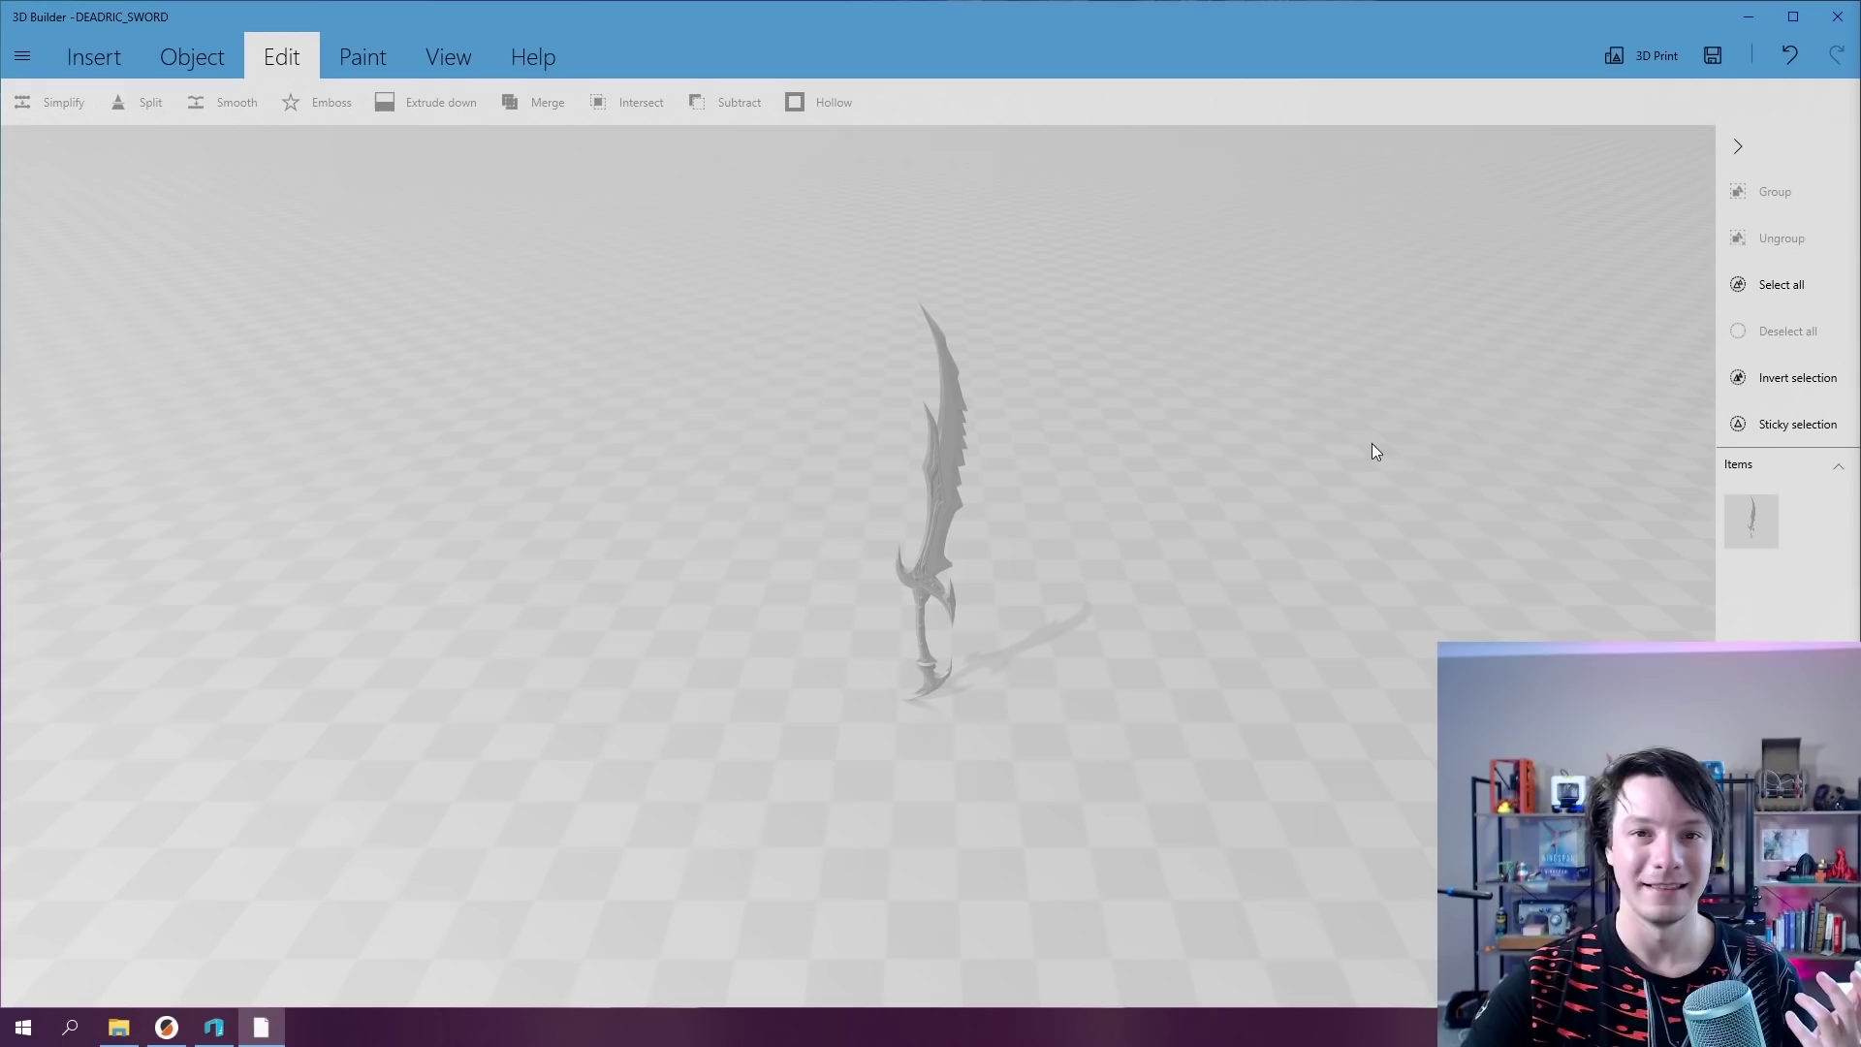
scroll(853, 376, "up", 4)
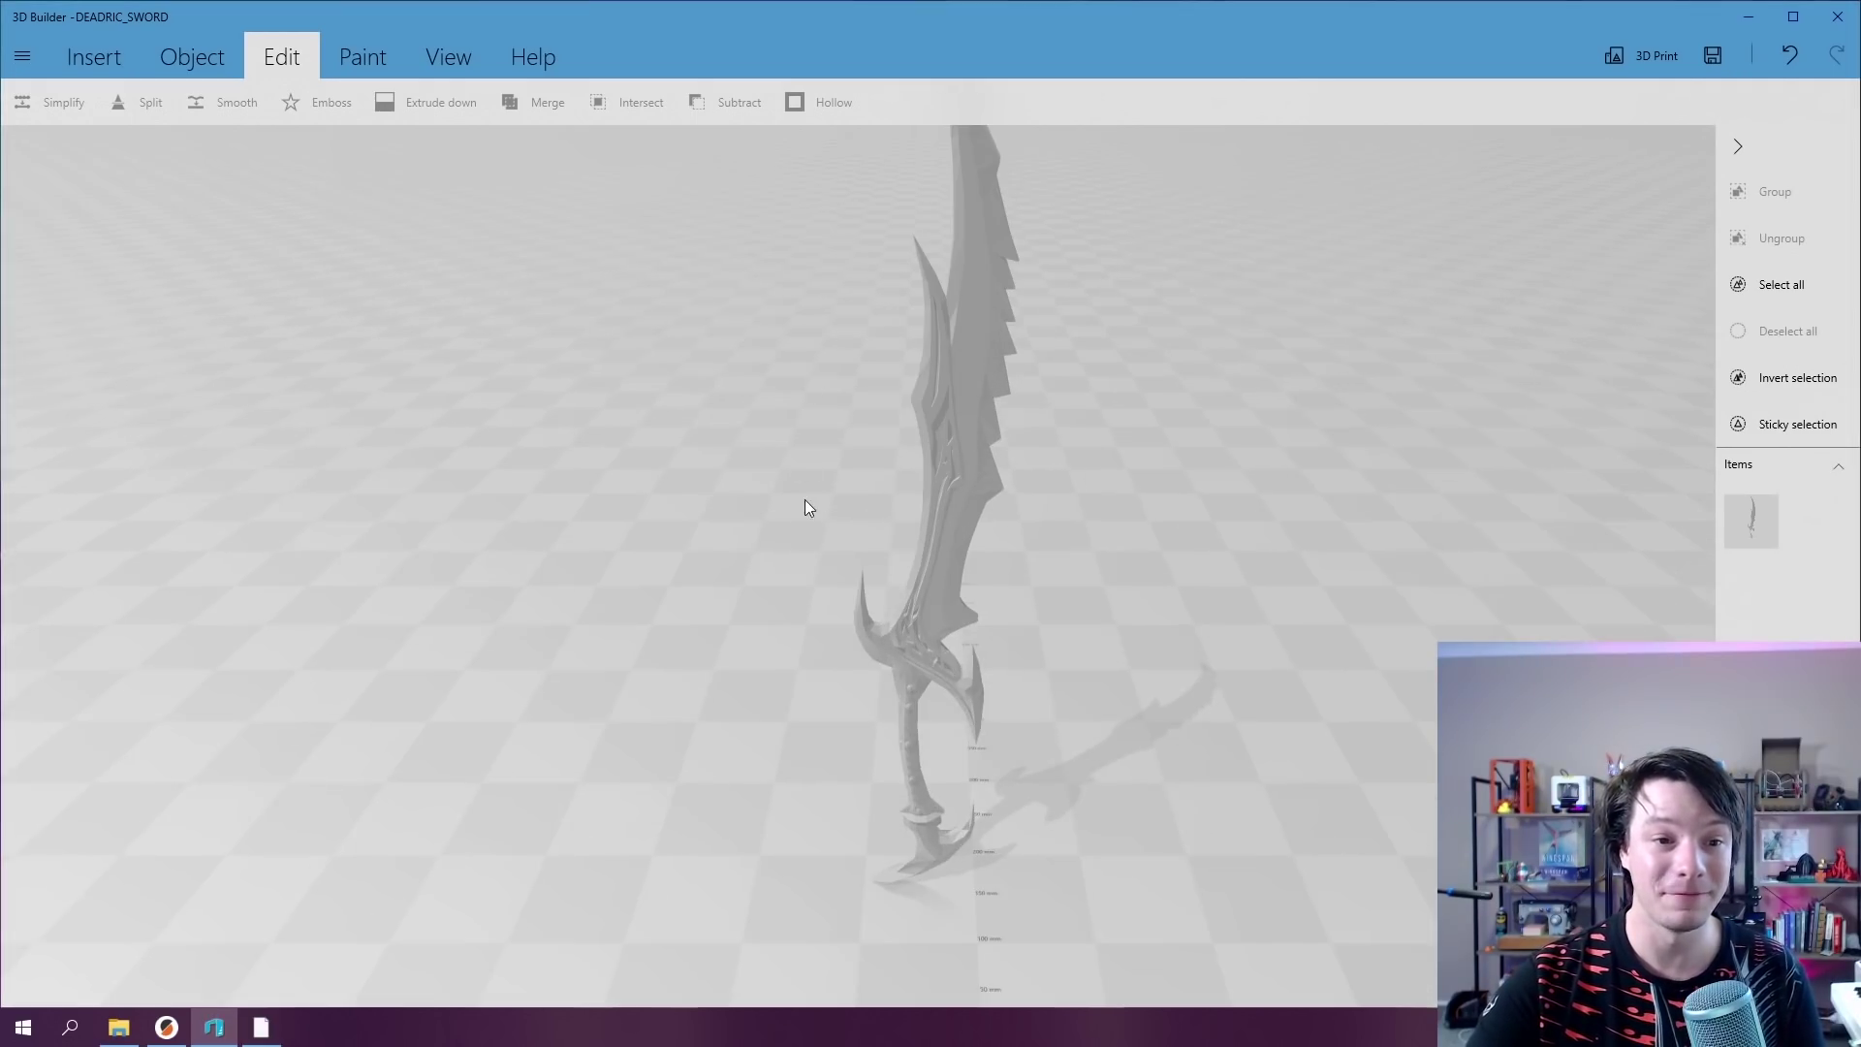
scroll(824, 642, "up", 2)
scroll(824, 641, "down", 2)
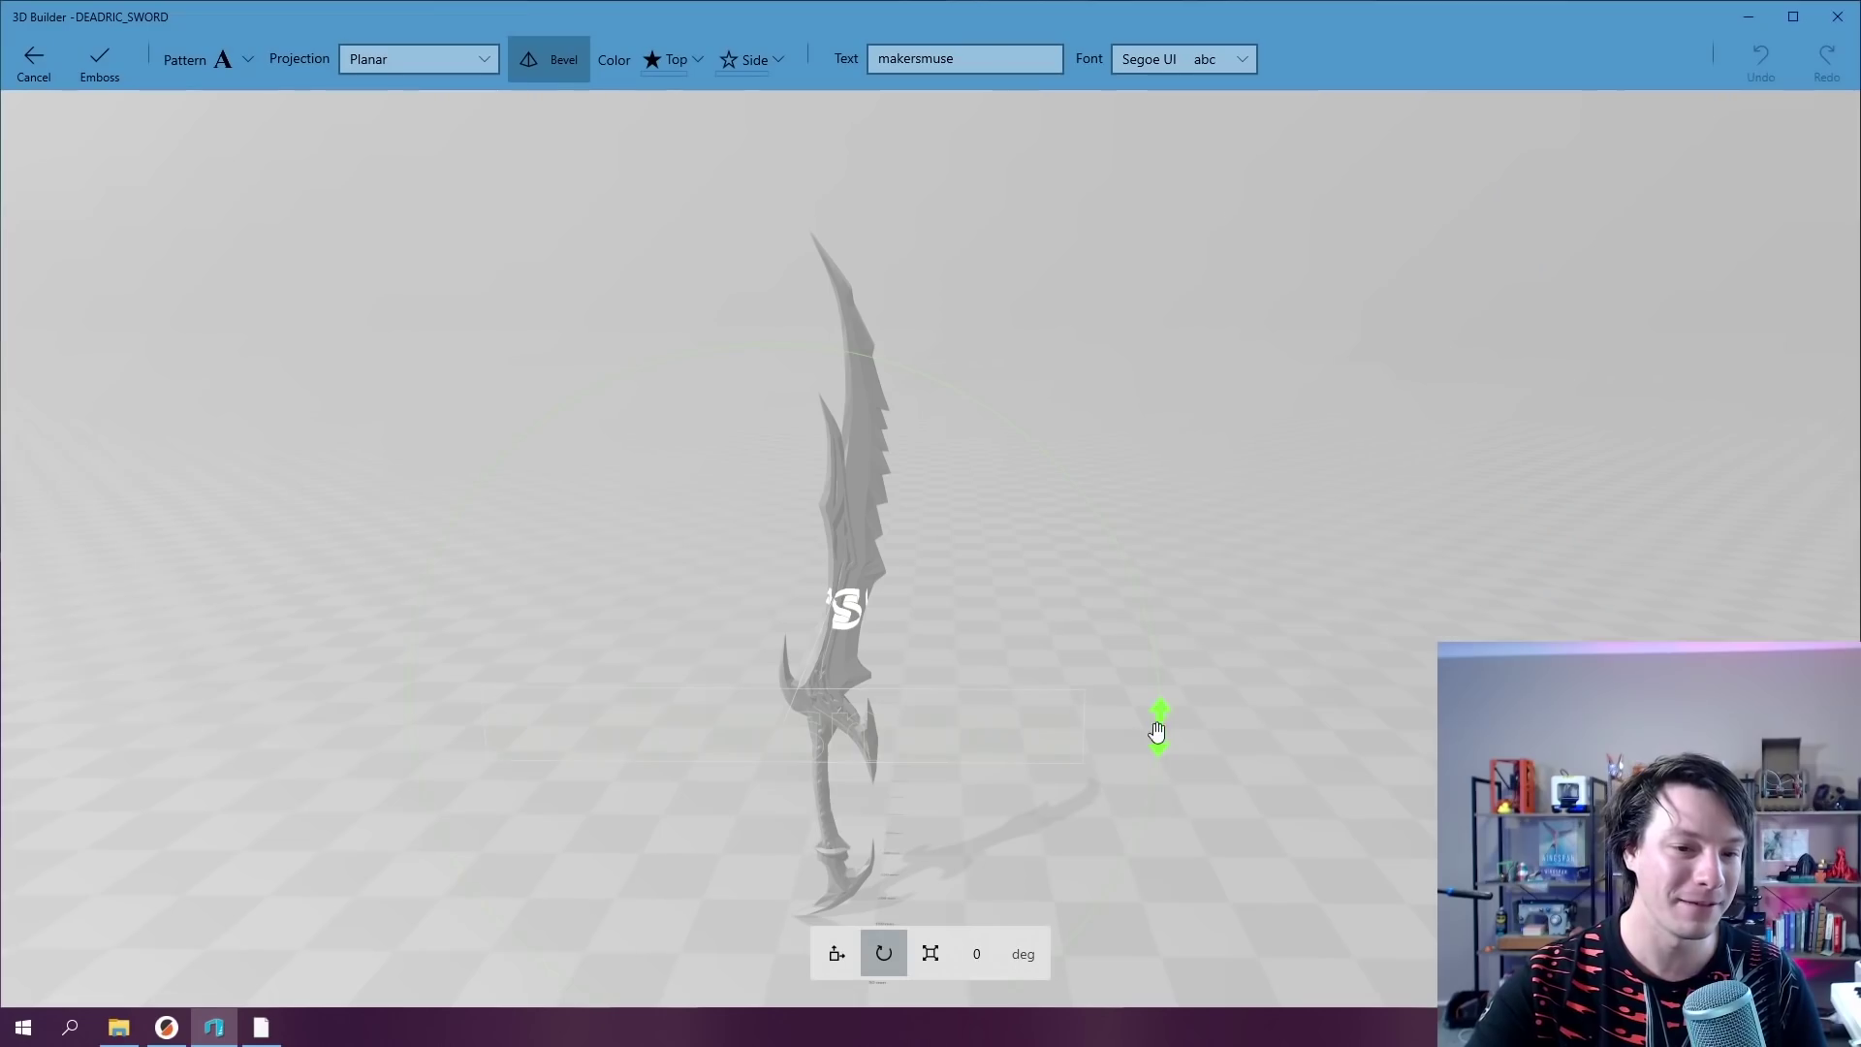
- Rotate, slide down and shrink the makersmuse text so it runs along the blade
left_click_drag(1159, 731, 767, 885)
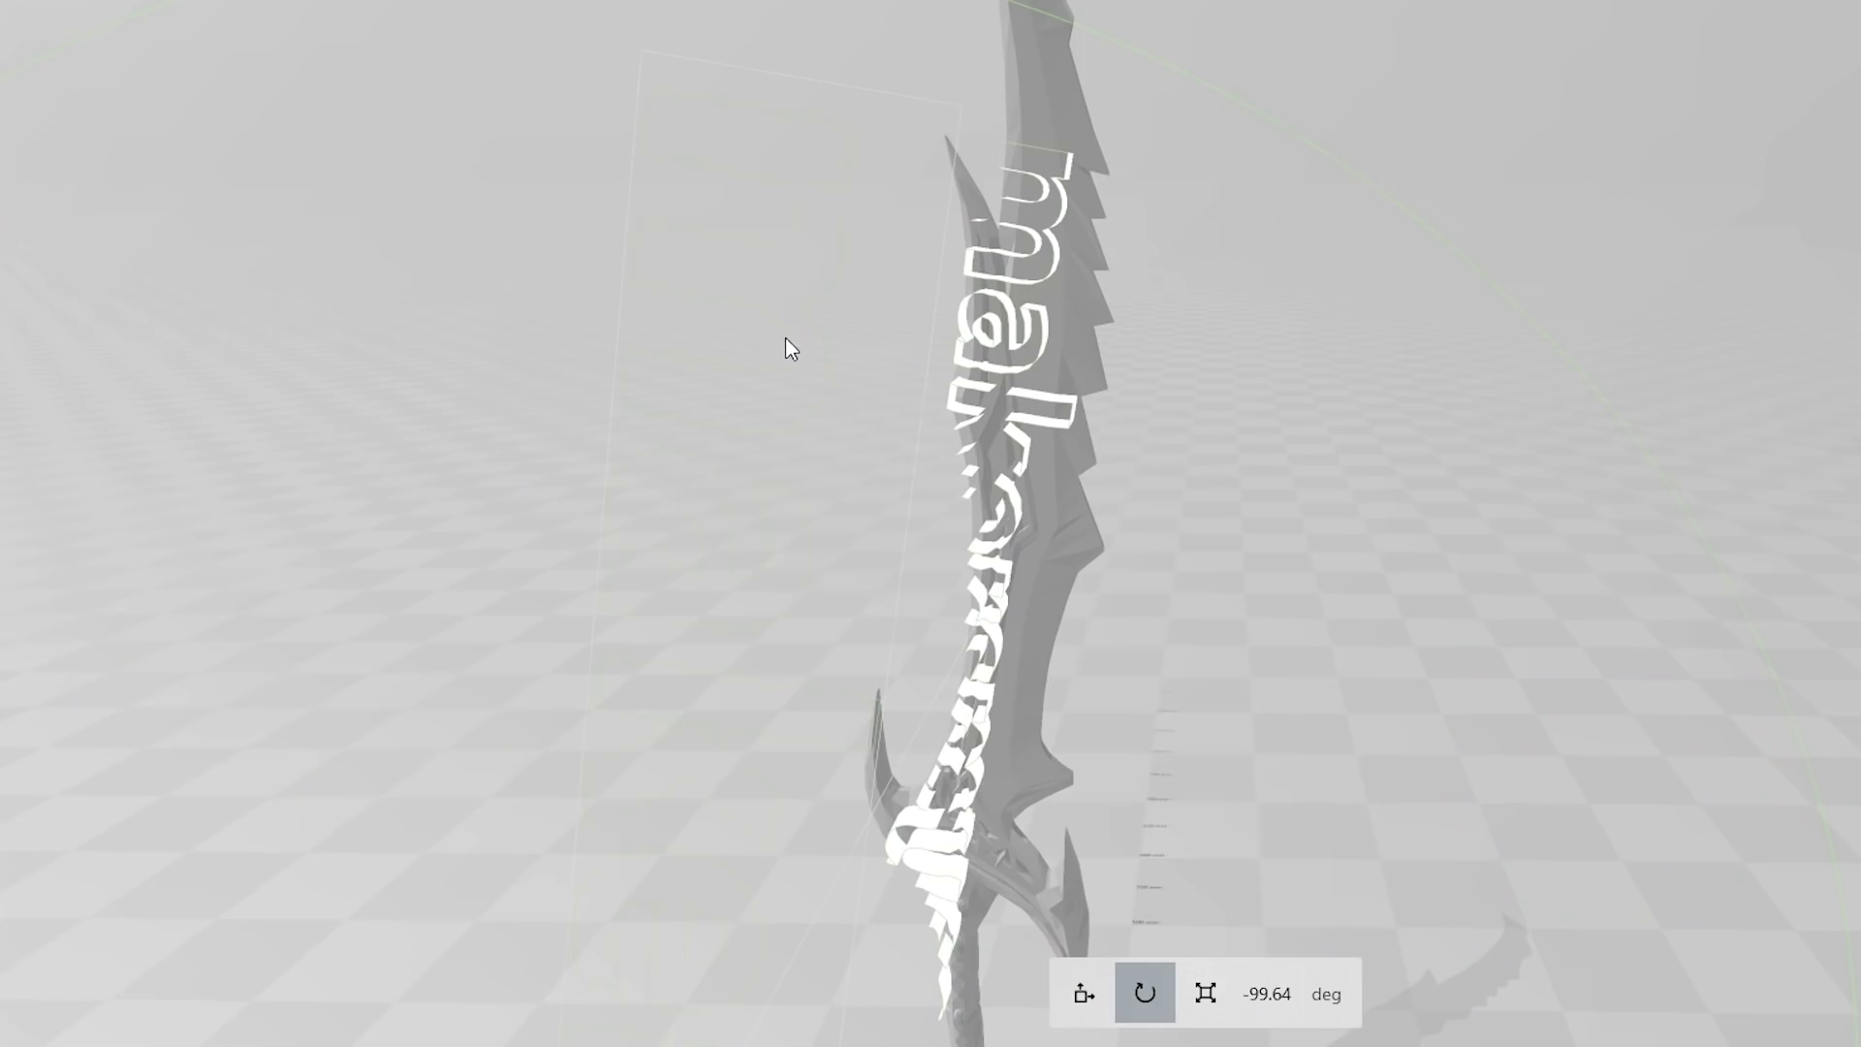
left_click_drag(793, 273, 814, 486)
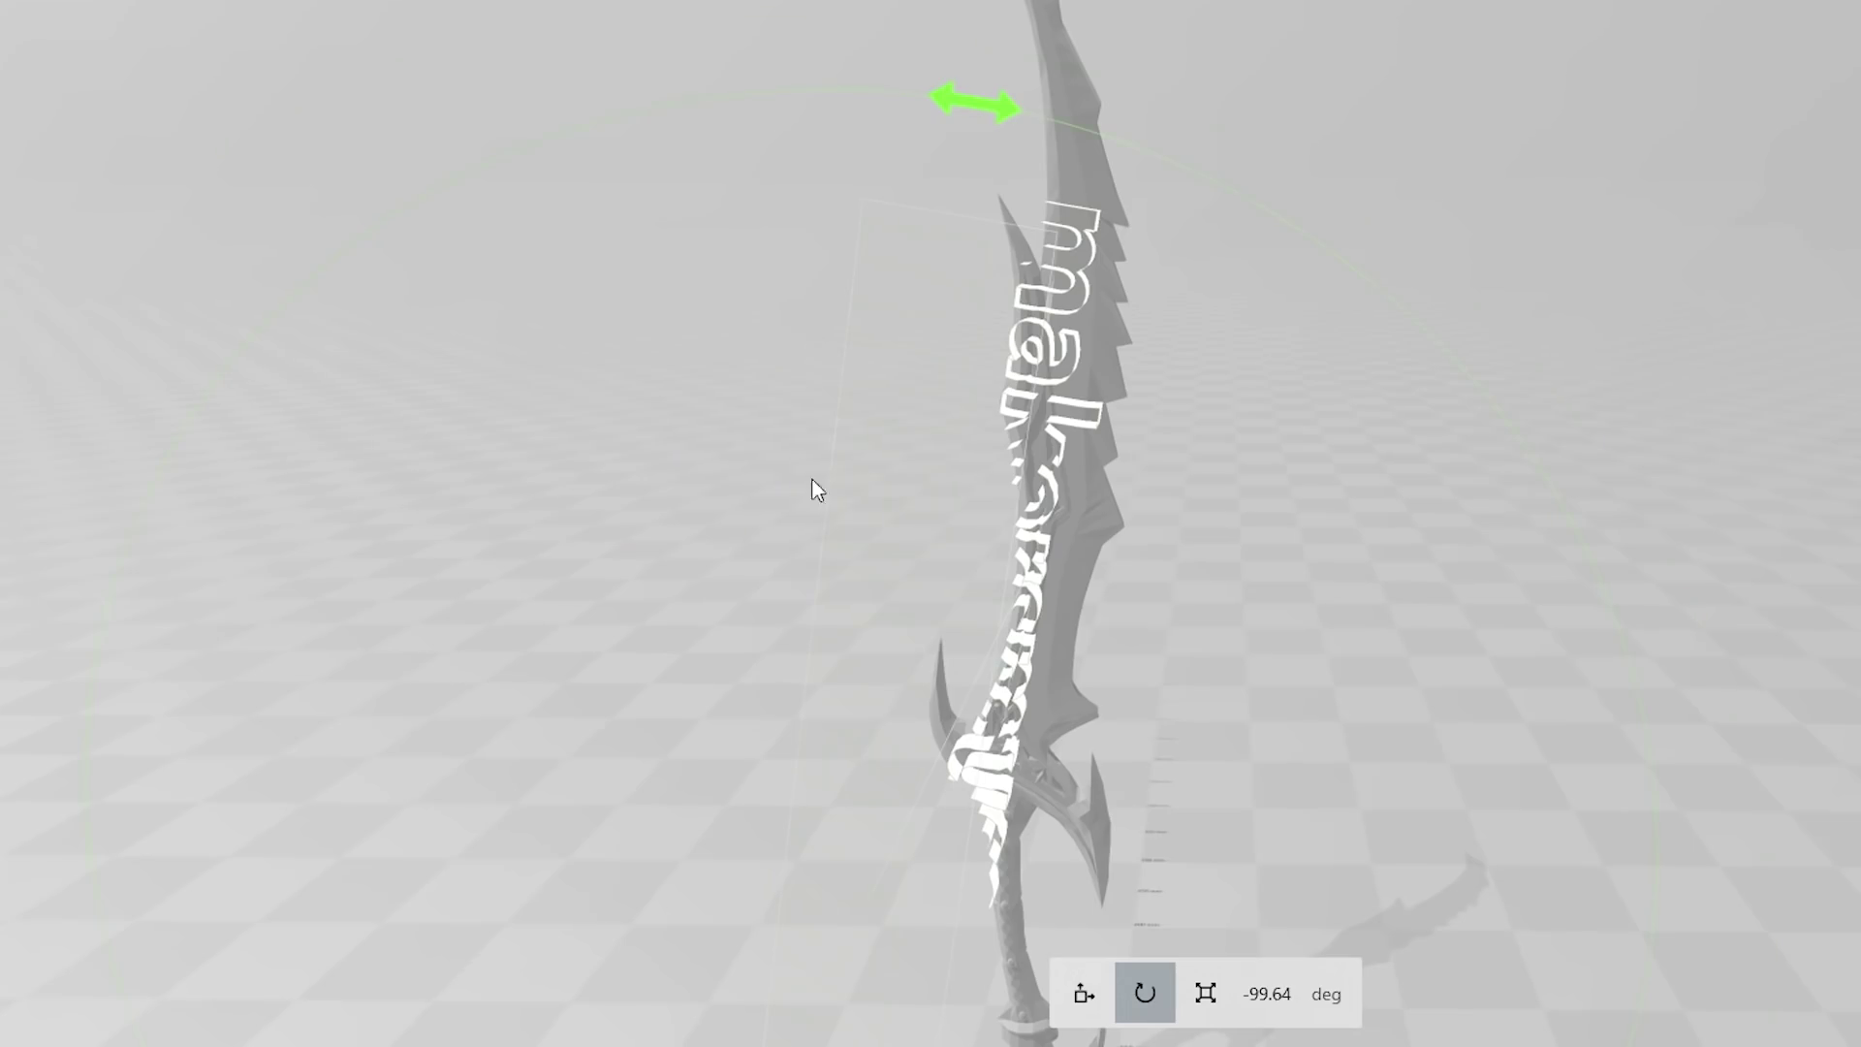
left_click_drag(1058, 418, 1037, 588)
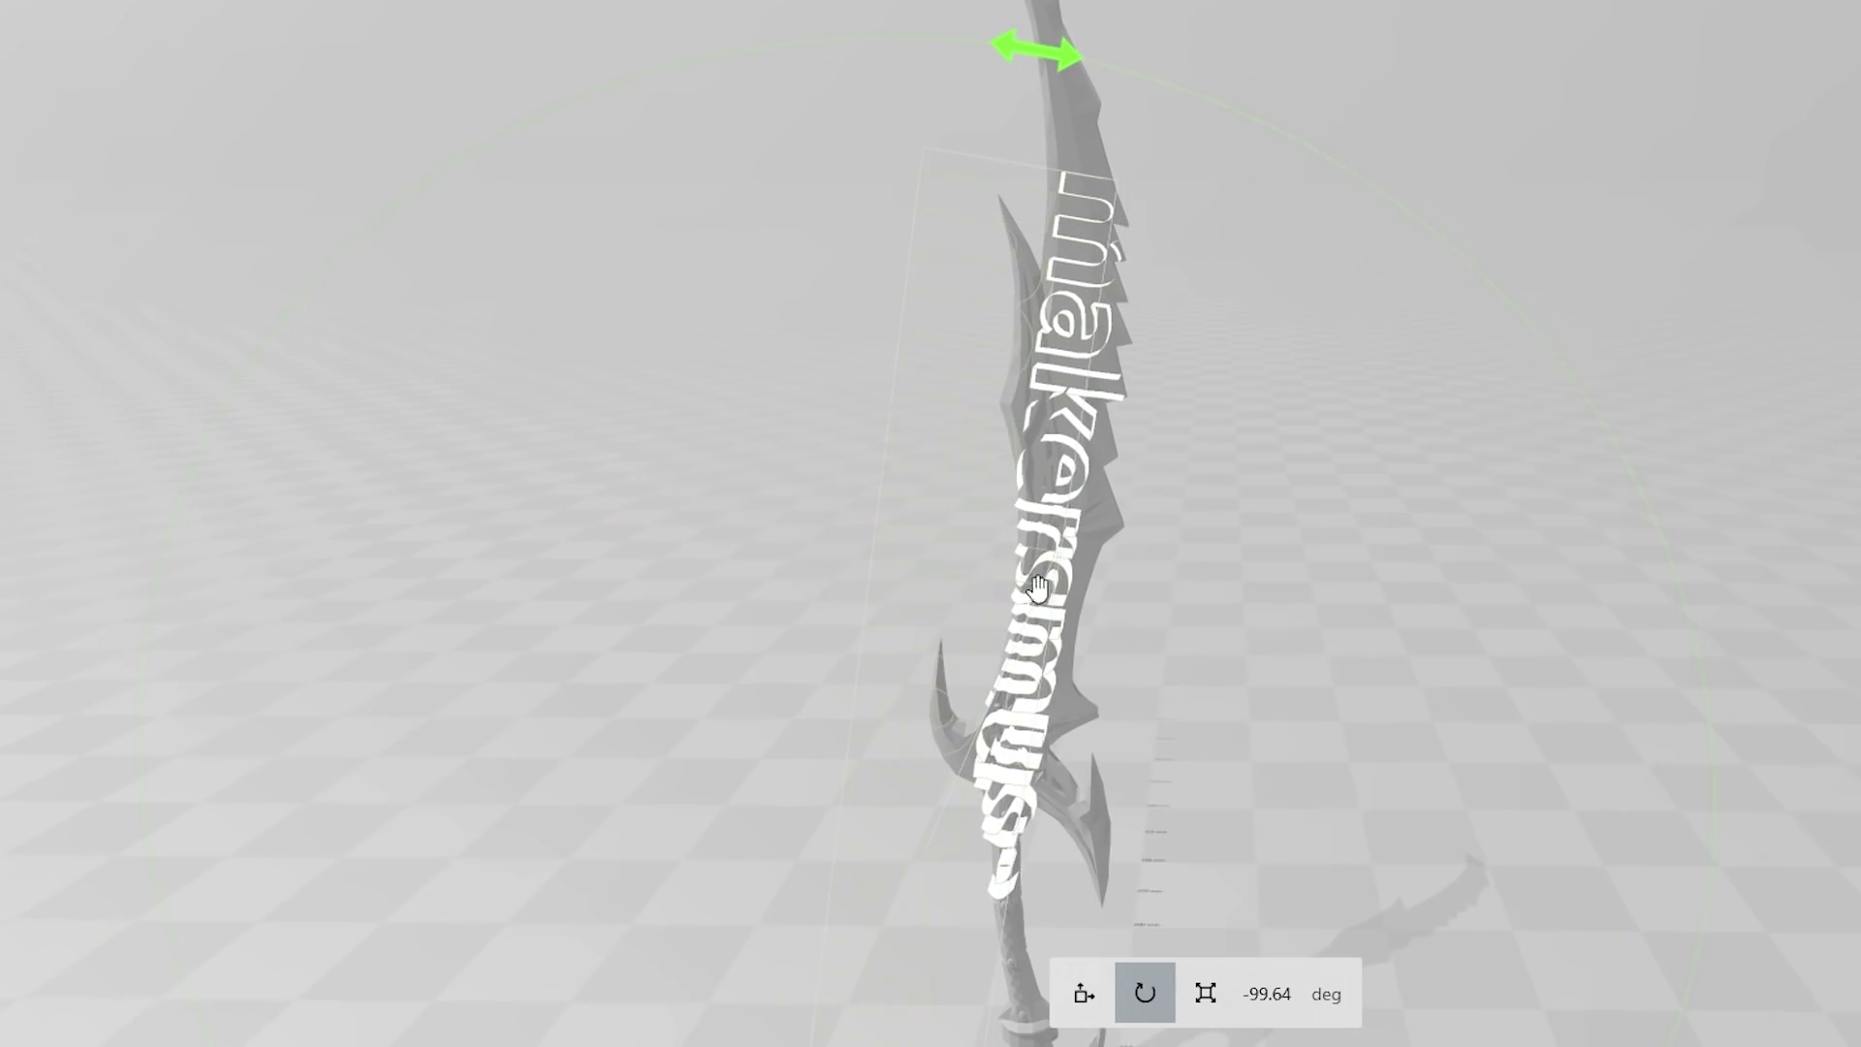
left_click(1205, 994)
left_click_drag(1030, 100, 1010, 168)
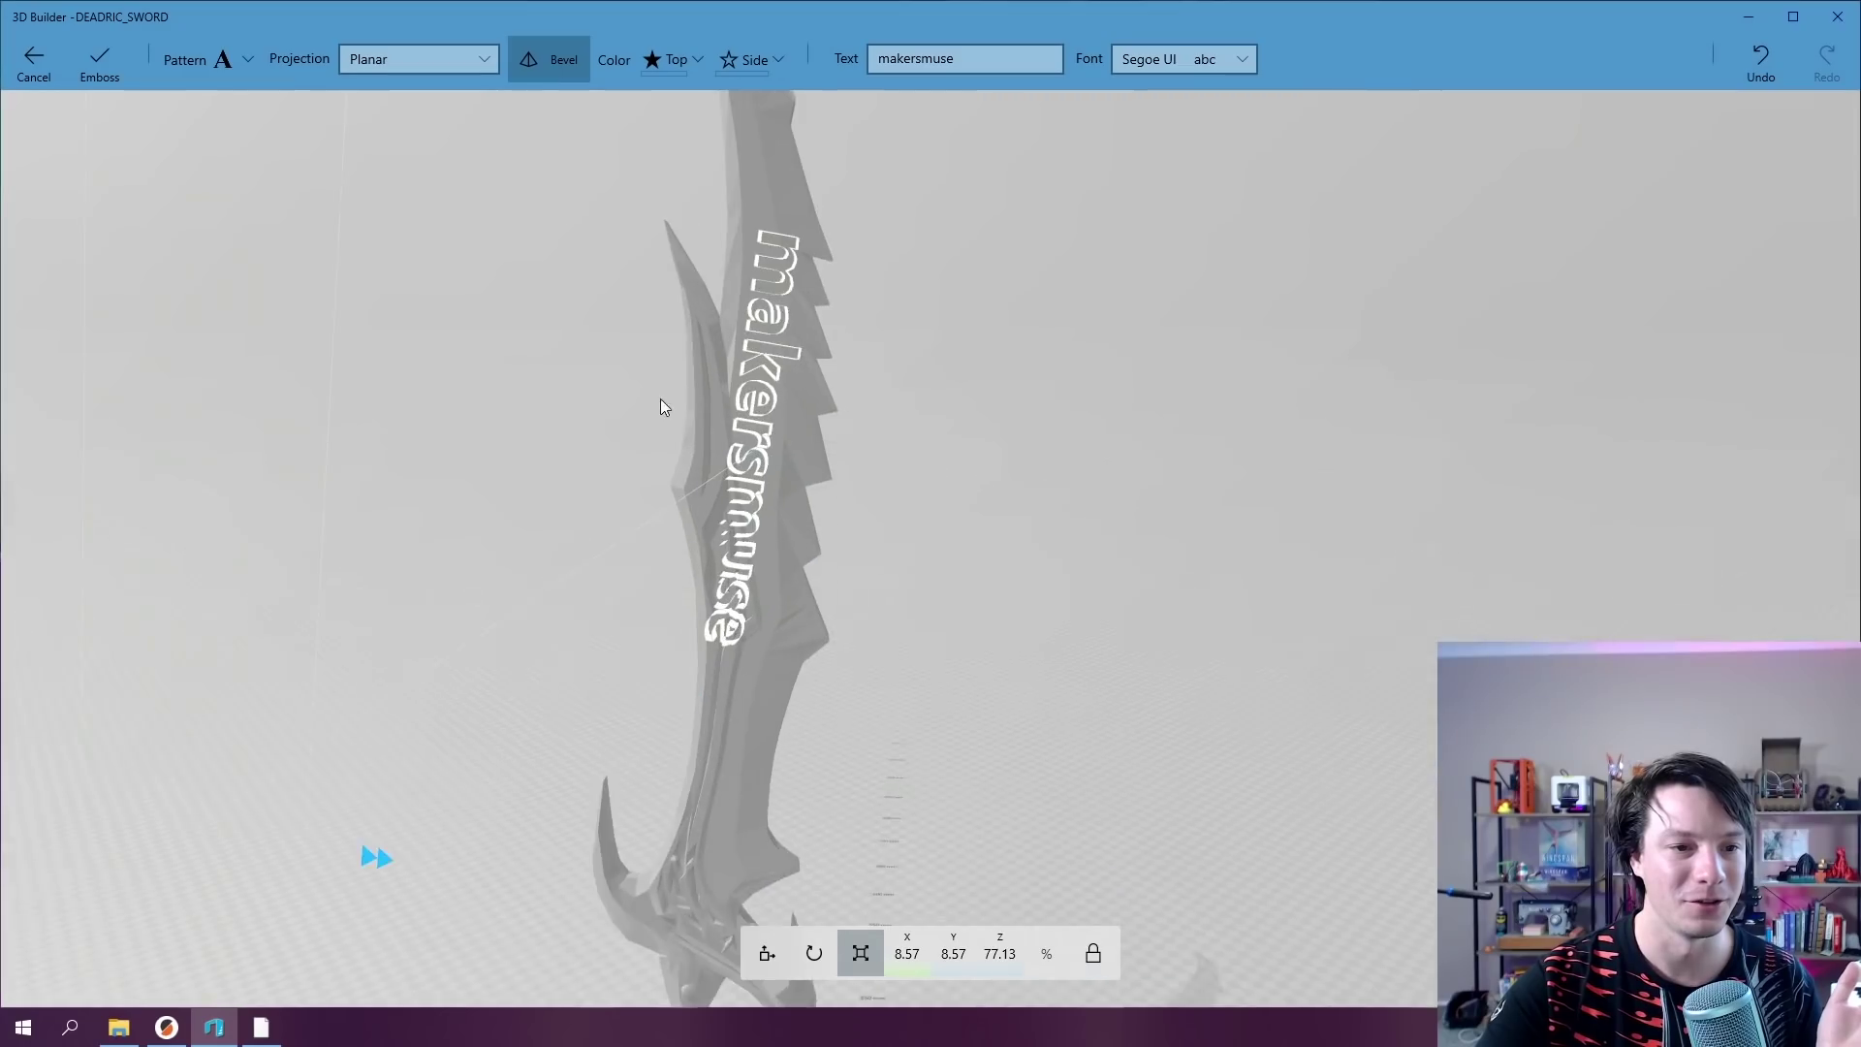
left_click_drag(652, 396, 388, 172)
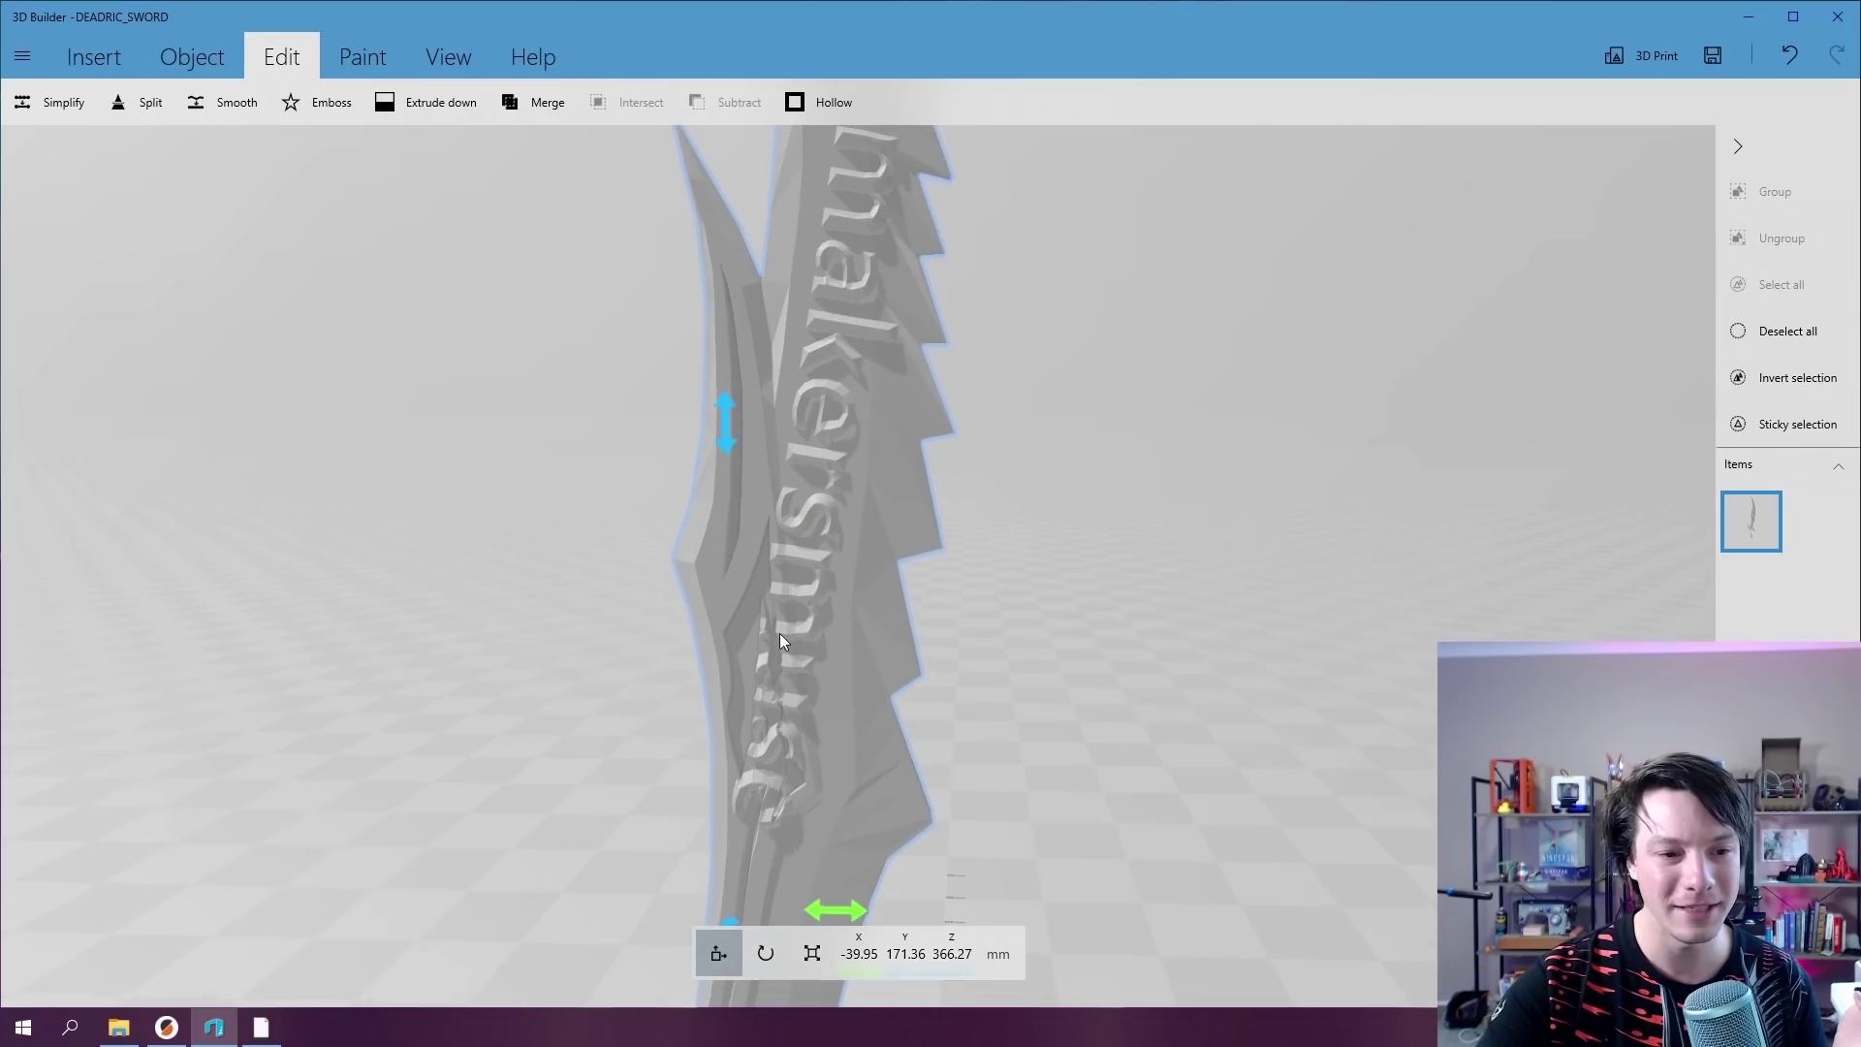
left_click_drag(738, 819, 522, 694)
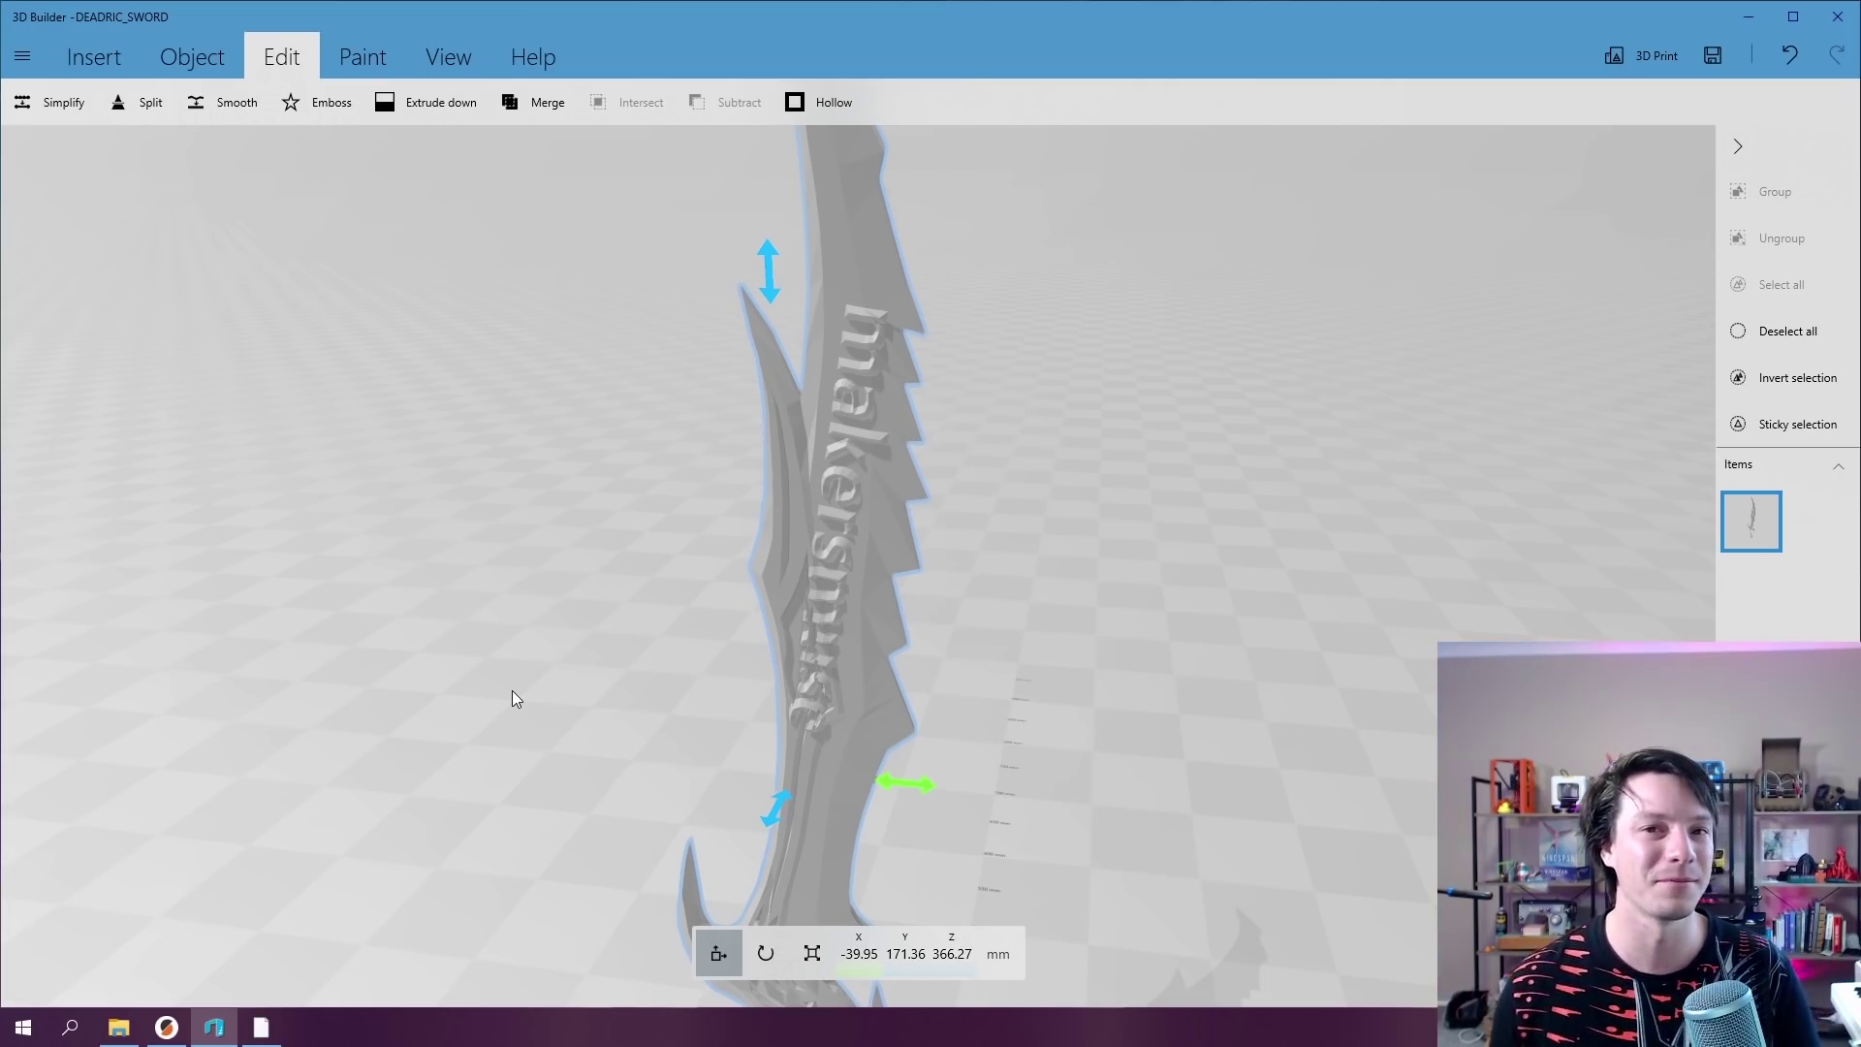
left_click_drag(511, 691, 462, 504)
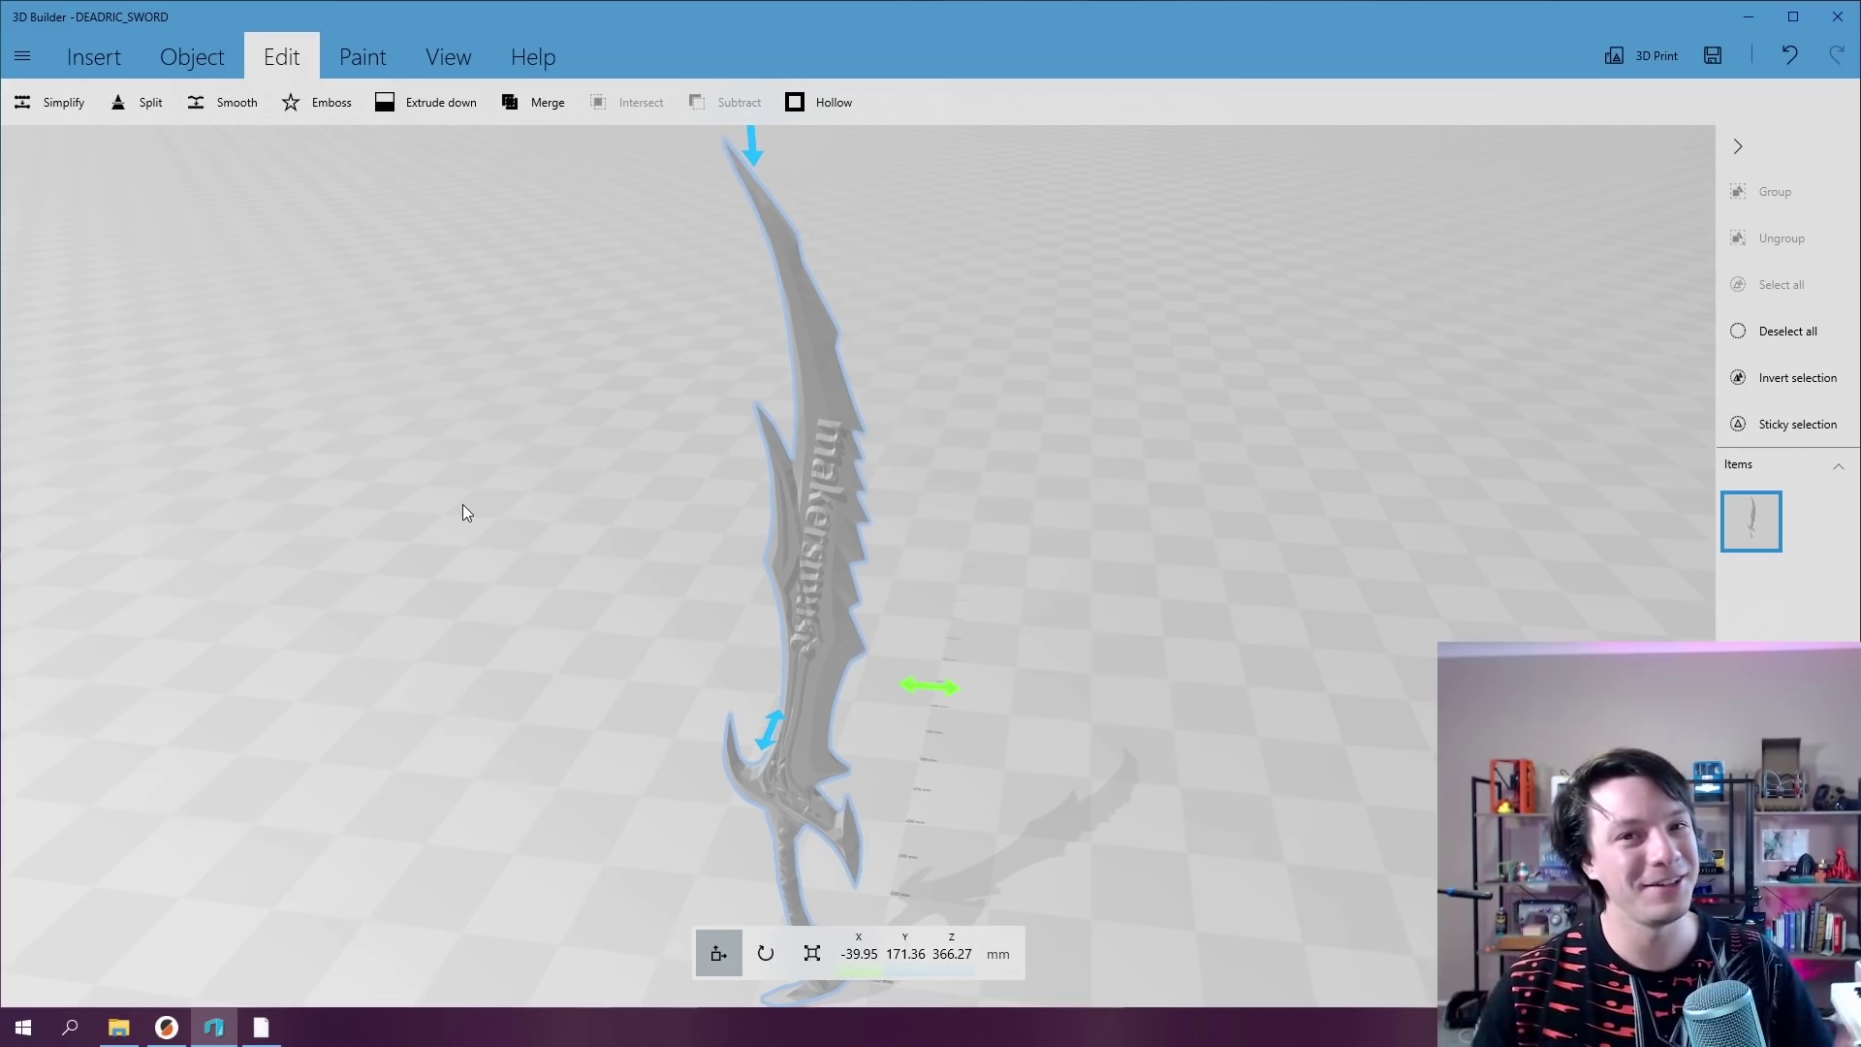